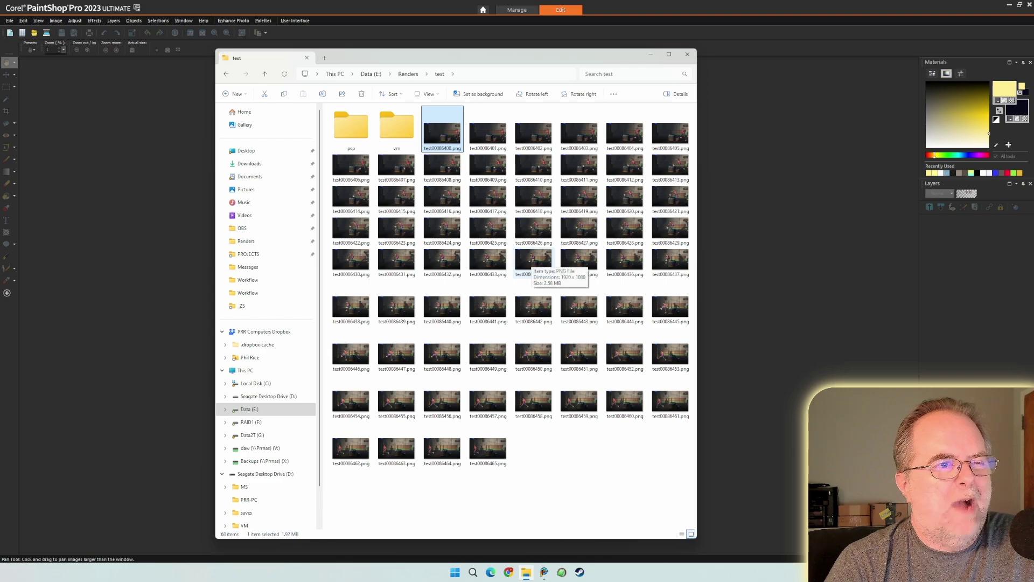
Open the rendered frame test00086436.png from the test folder in PaintShop Pro
left_click(625, 260)
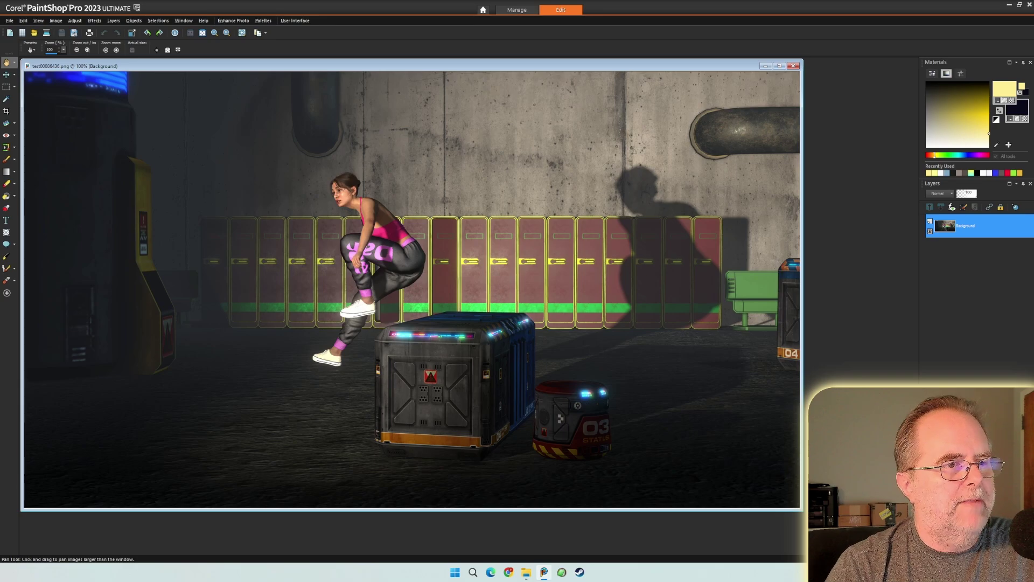
key("KP_Add")
key("KP_Subtract")
key("KP_Subtract")
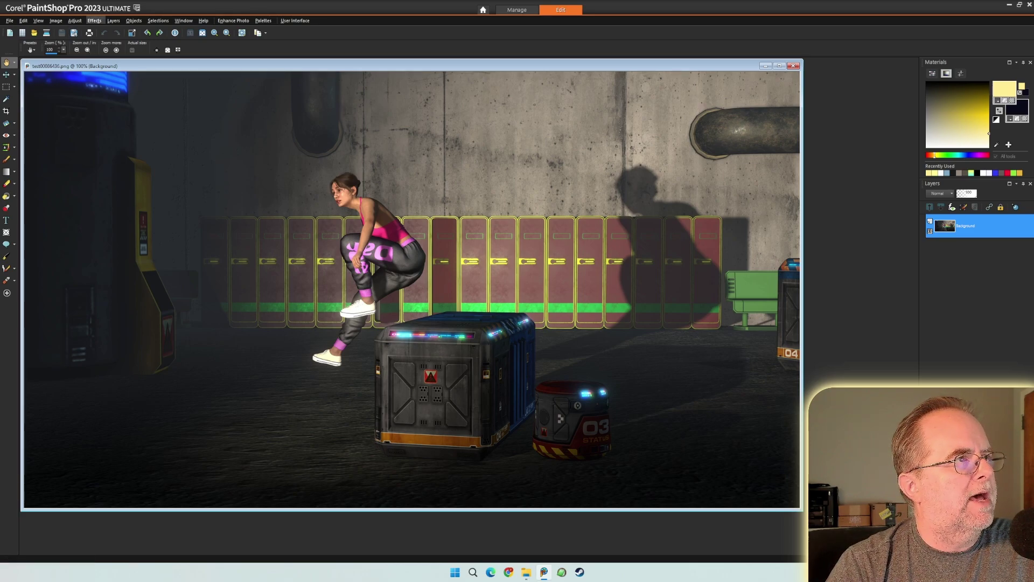
Try the Find All edge effect on the image, inspect the figure up close and undo it
left_click(94, 20)
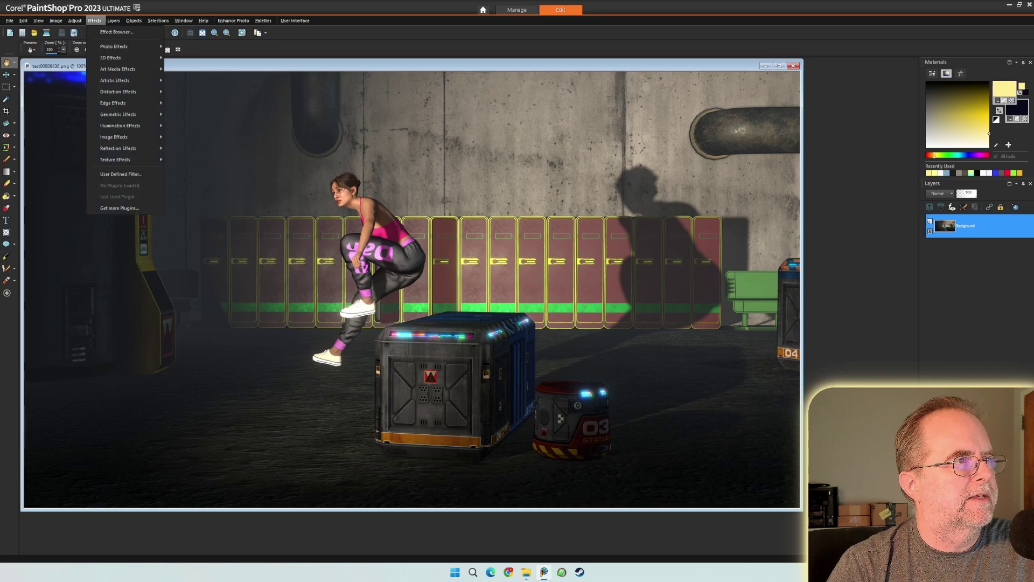
mouse_move(121, 103)
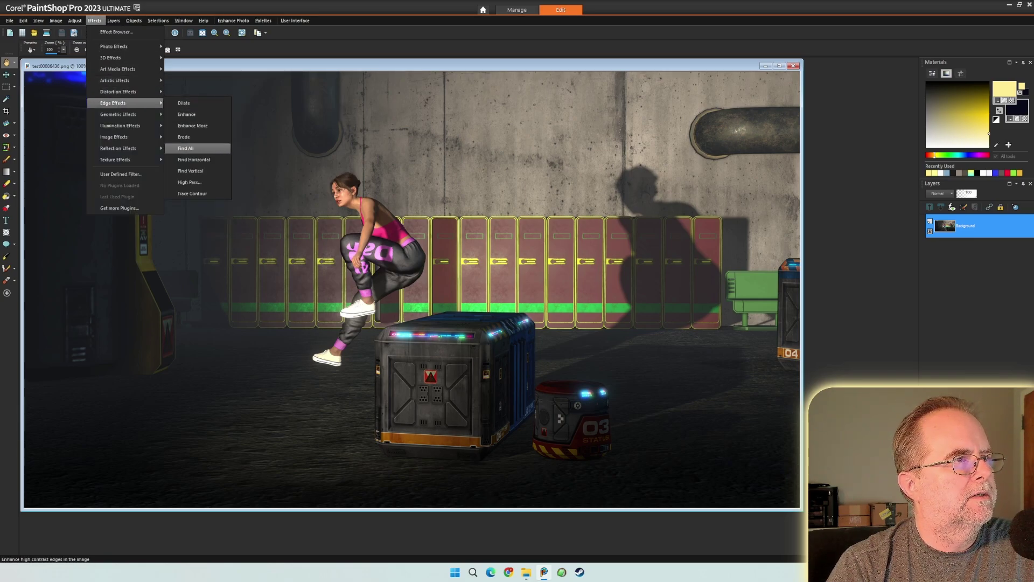
left_click(186, 148)
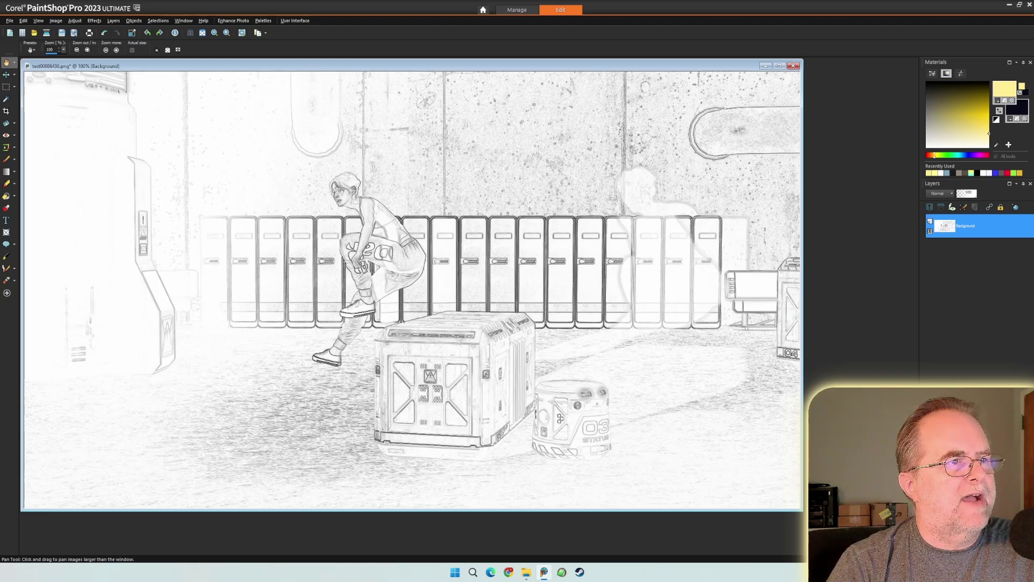
scroll(237, 206, "up", 4)
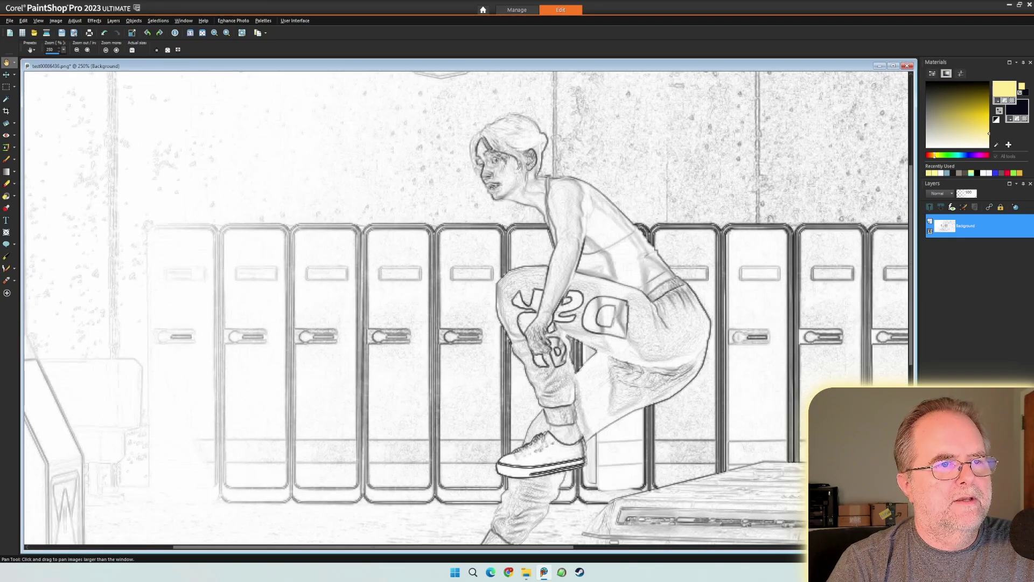
scroll(271, 245, "down", 4)
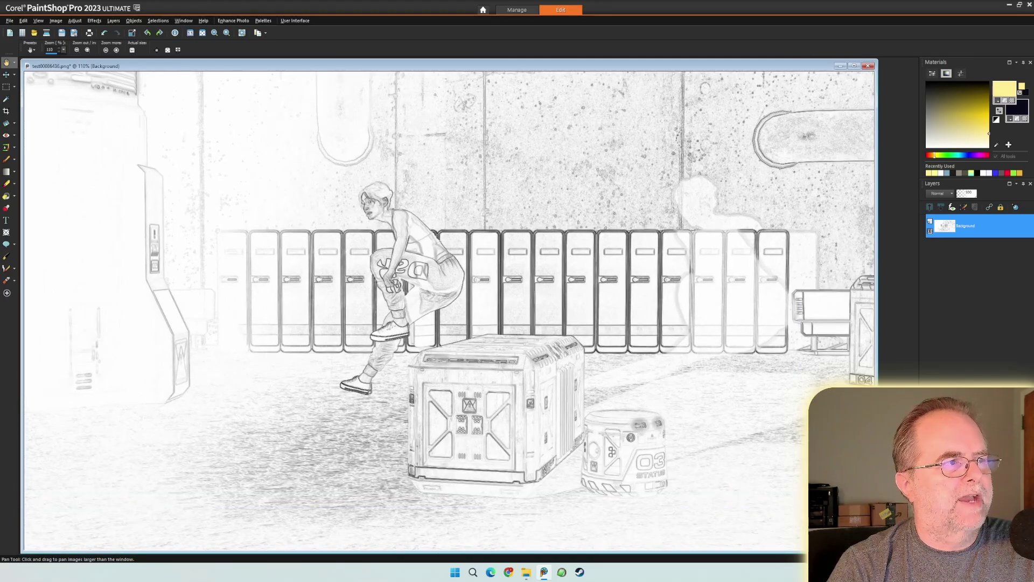
left_click(23, 21)
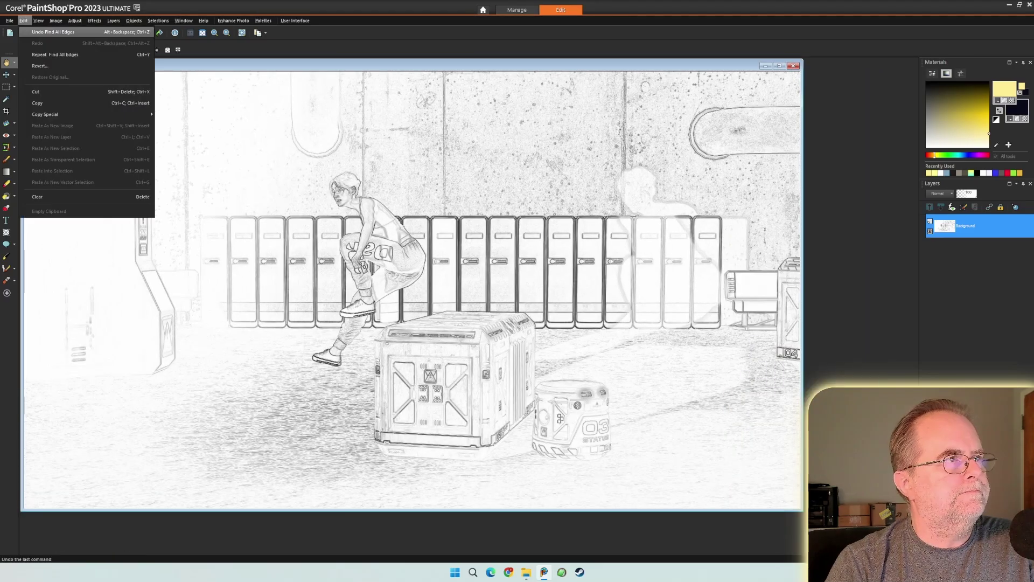
left_click(38, 31)
Try the Brush Strokes art media effect with the last used settings, inspect the image and undo it
left_click(94, 21)
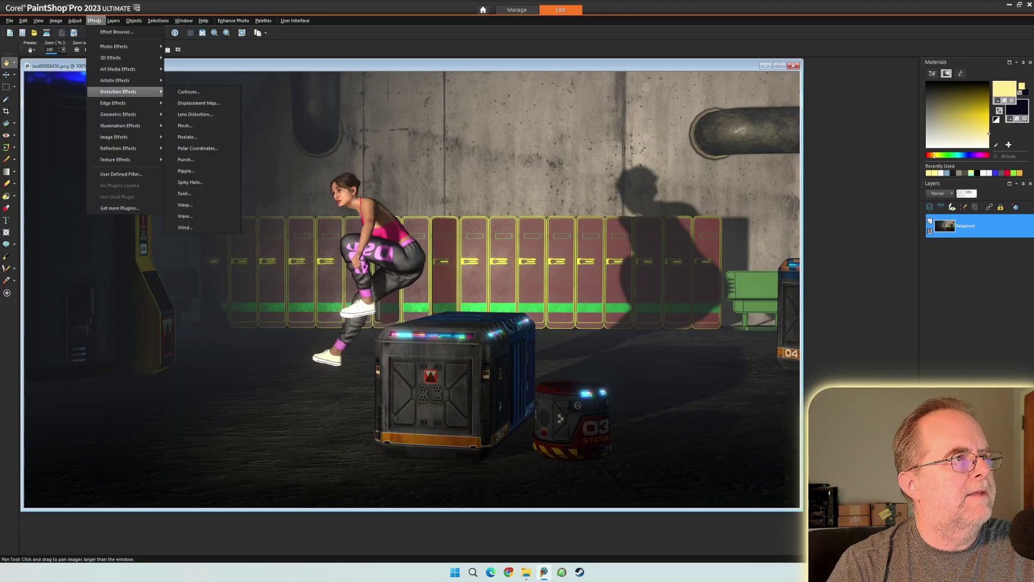
mouse_move(124, 80)
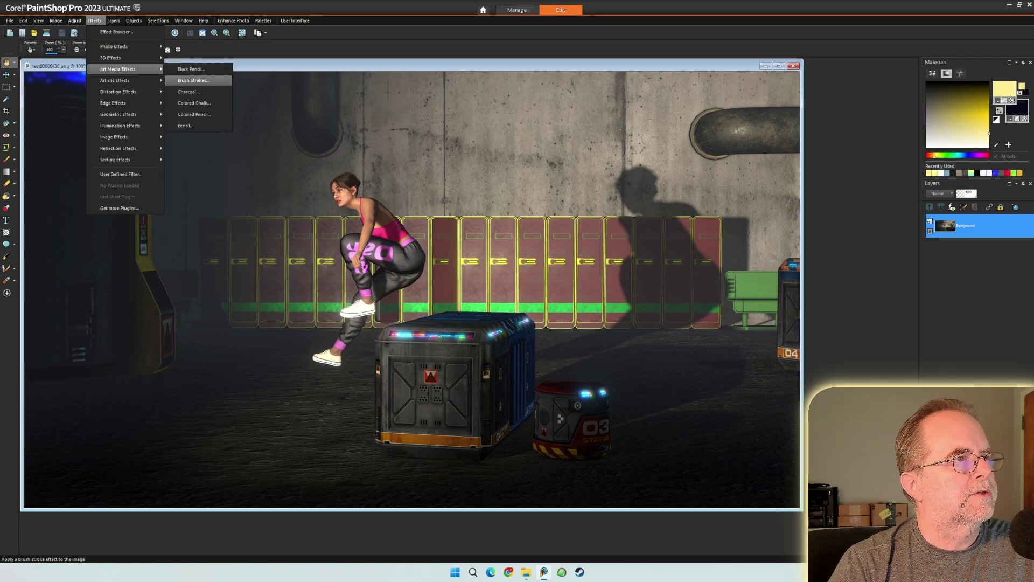
left_click(192, 80)
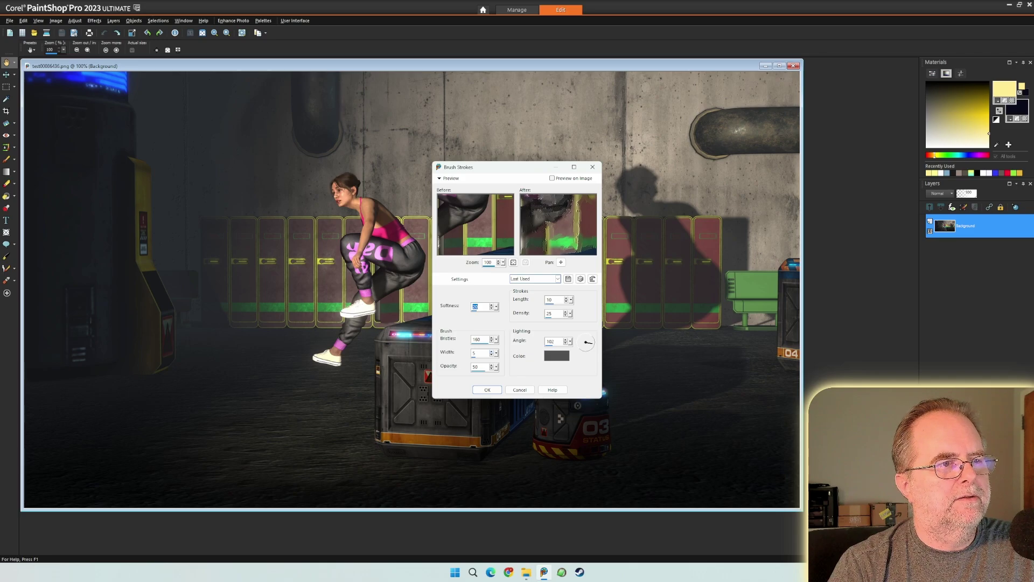
key("Return")
key("KP_Add")
key("KP_Add")
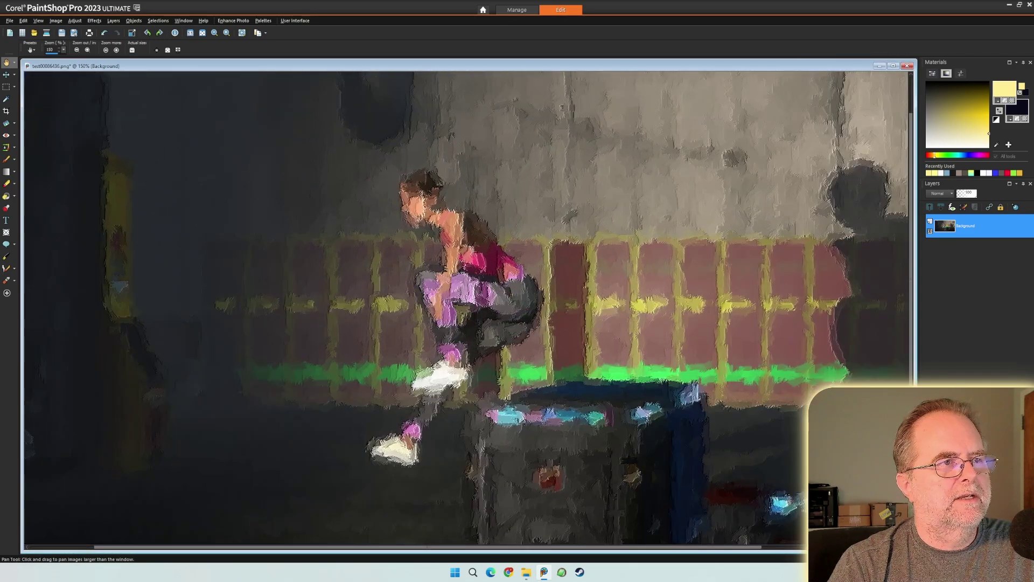
key("KP_Subtract")
key("KP_Subtract")
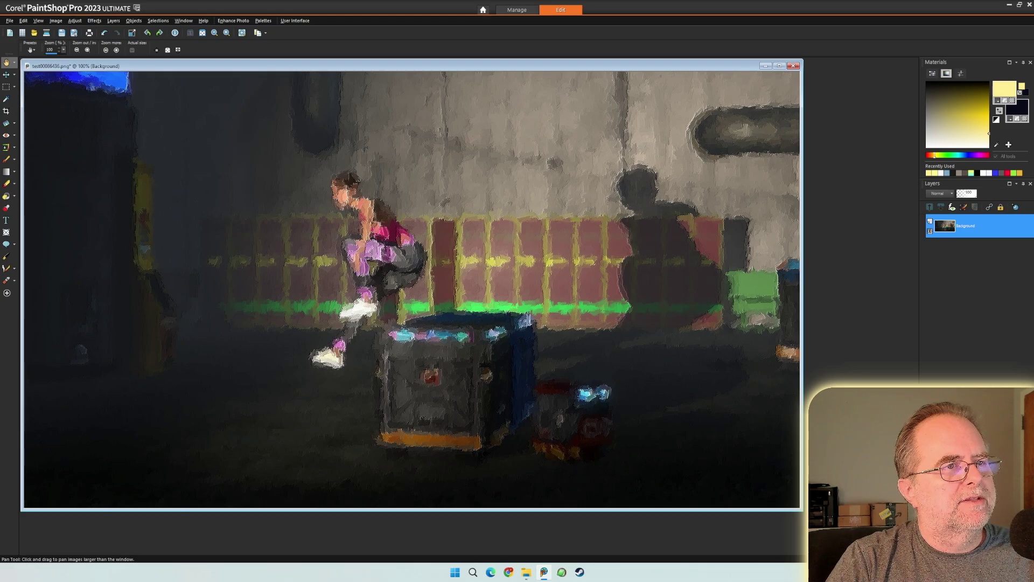
key("ctrl+z")
left_click_drag(161, 65, 168, 69)
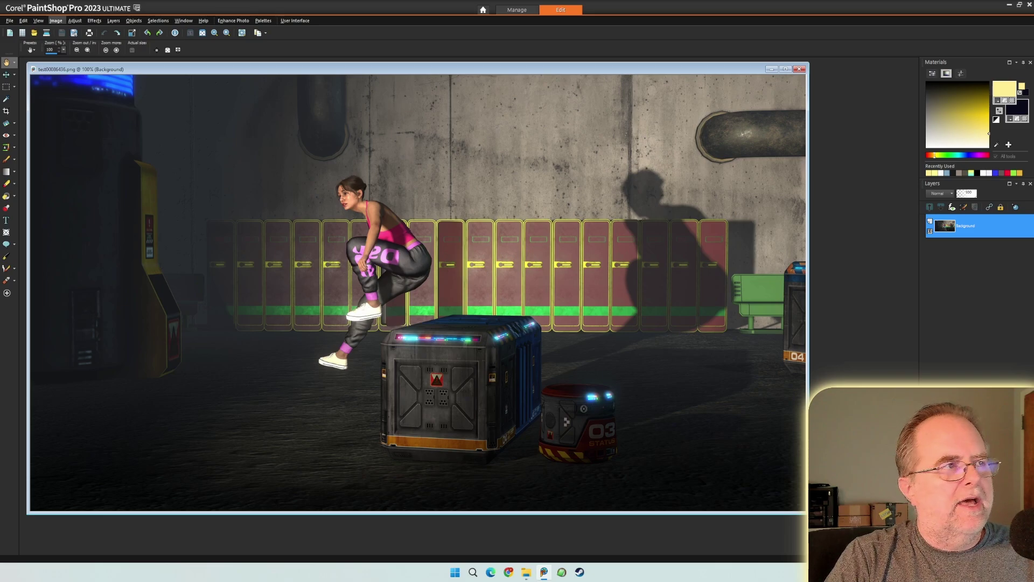
Apply the Enhance More edge effect to the image and check the figure's edges up close
left_click(56, 20)
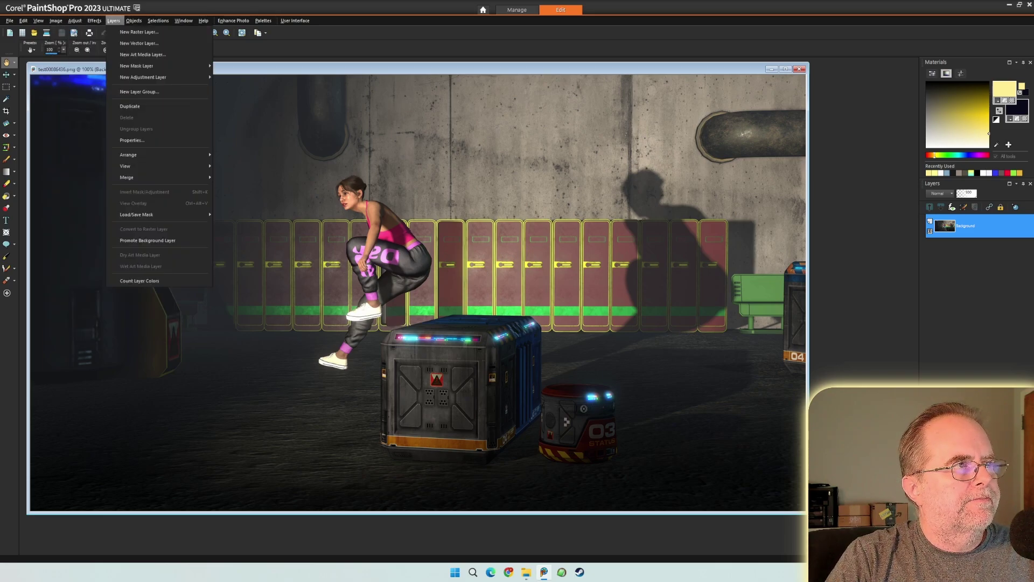
mouse_move(94, 20)
mouse_move(118, 103)
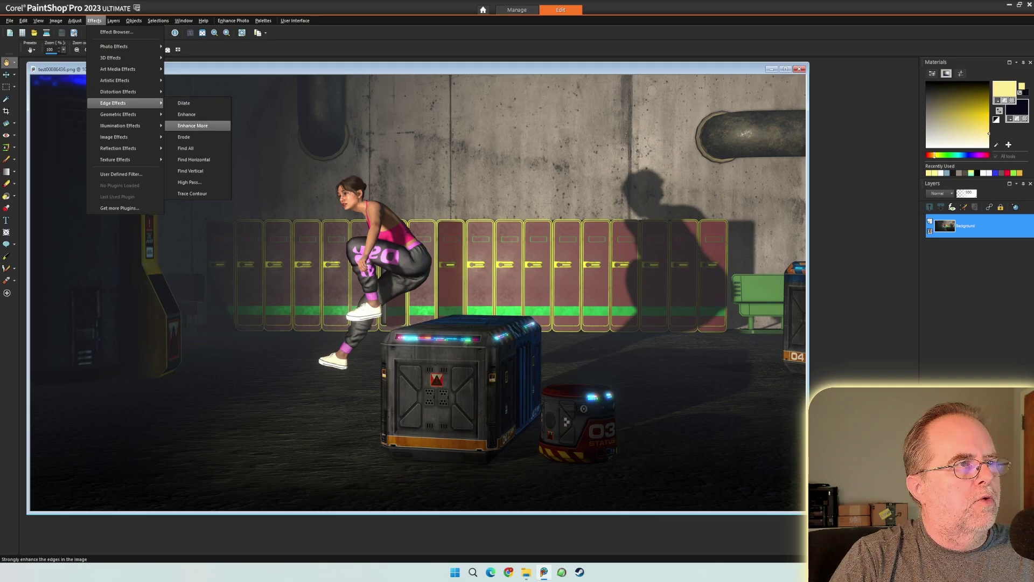
left_click(193, 125)
scroll(756, 538, "up", 3)
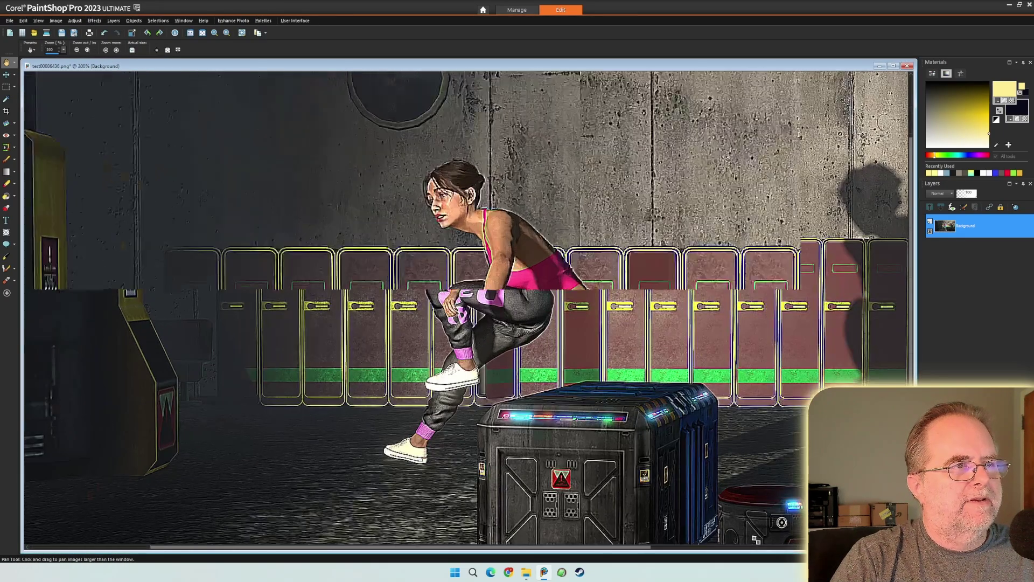
scroll(756, 539, "up", 1)
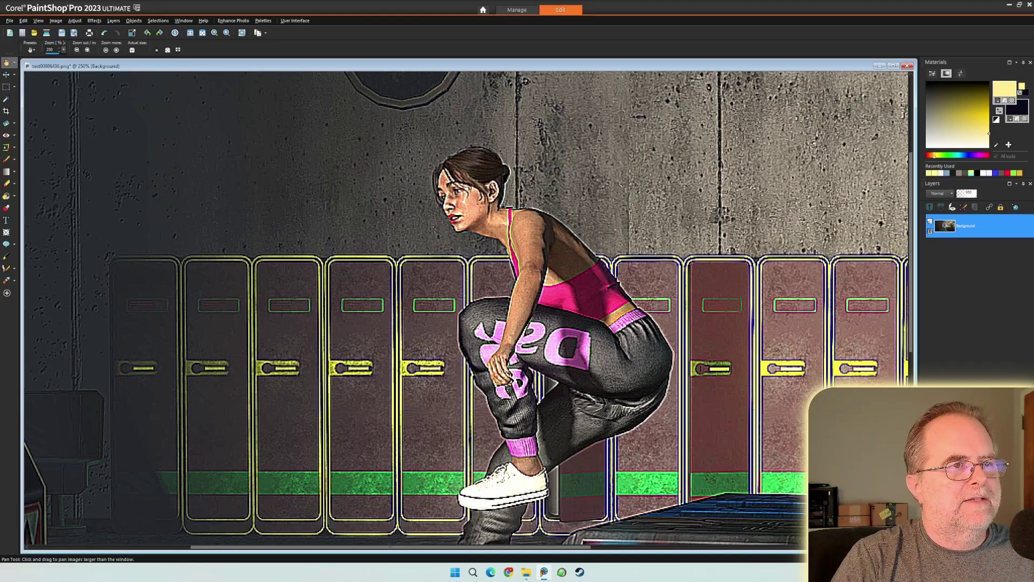
Undo and redo the Enhance More effect to compare it with the original image
left_click(23, 20)
left_click(33, 31)
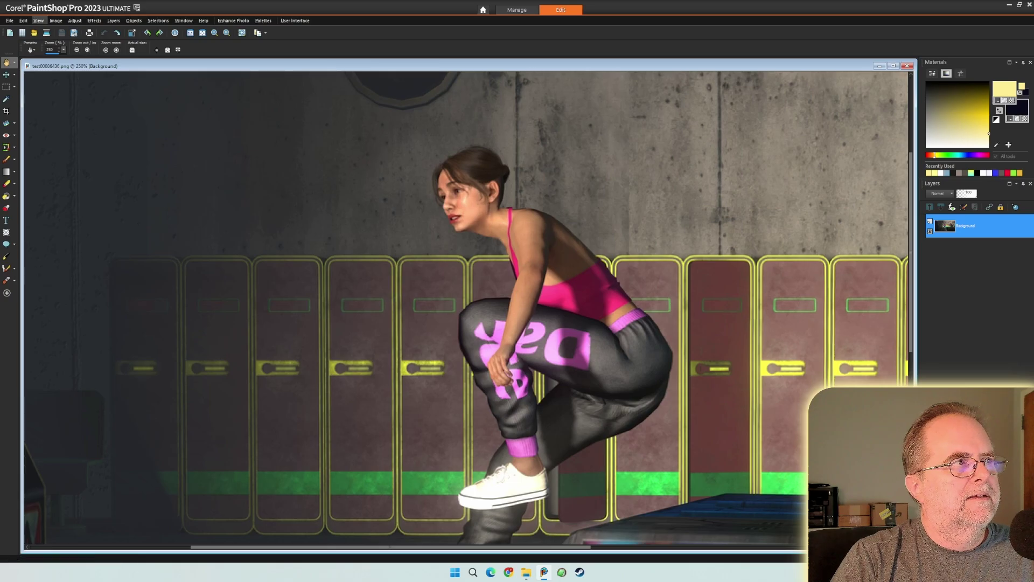
key("ctrl+alt+z")
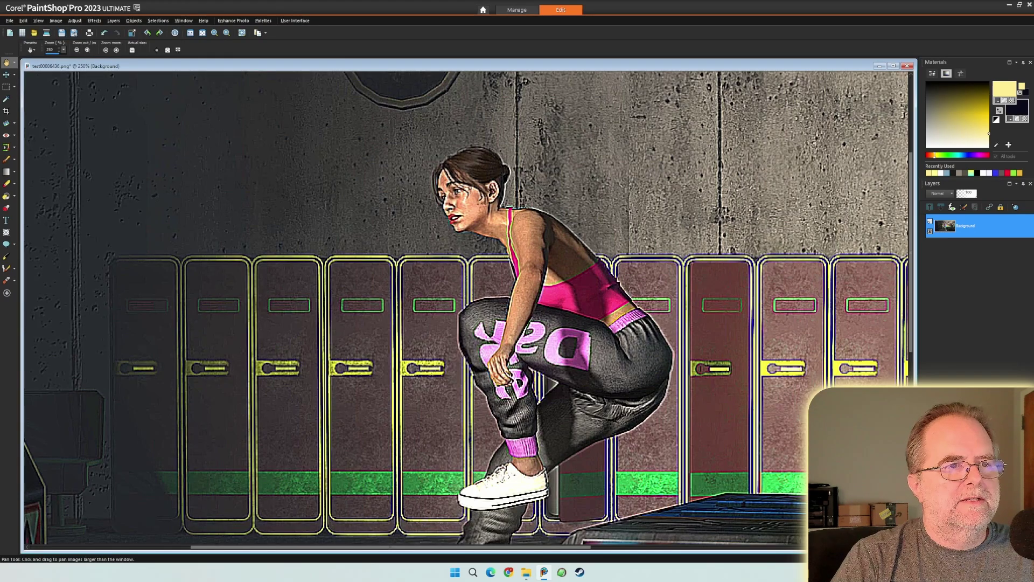
key("ctrl+w")
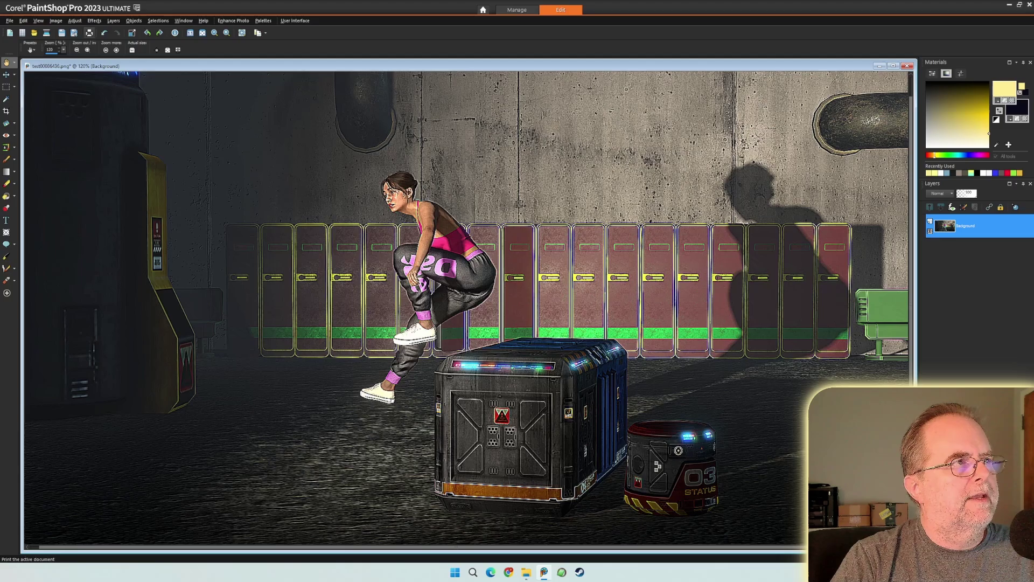
Apply the Time Machine photo effect to the image in the Early Color style at intensity 100
left_click(94, 21)
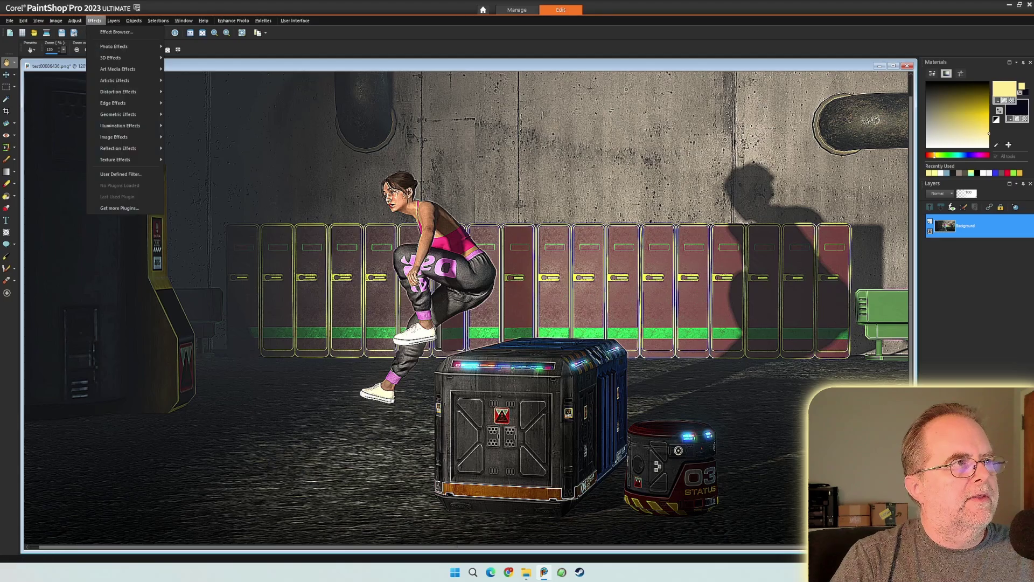
mouse_move(113, 57)
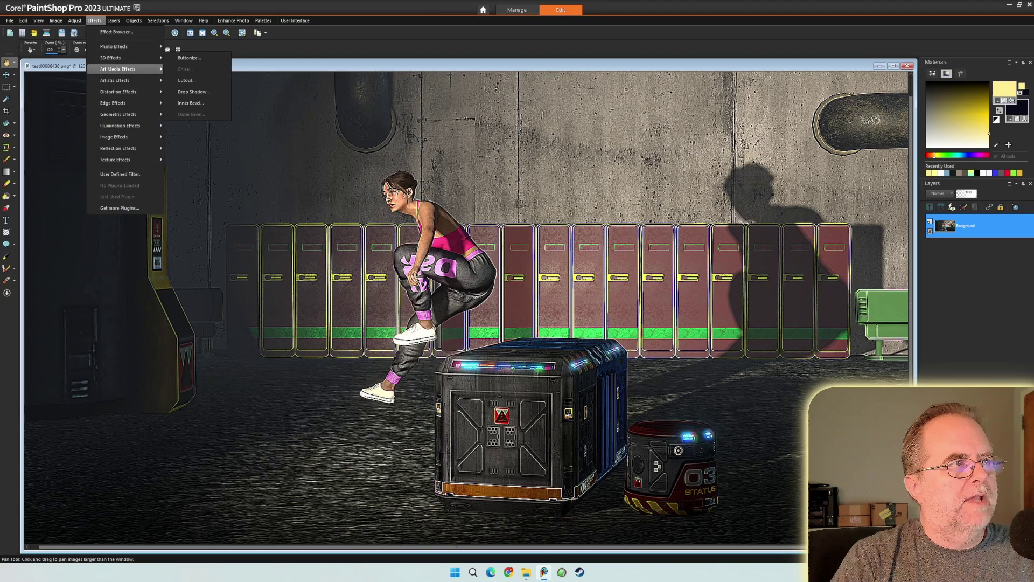
mouse_move(115, 81)
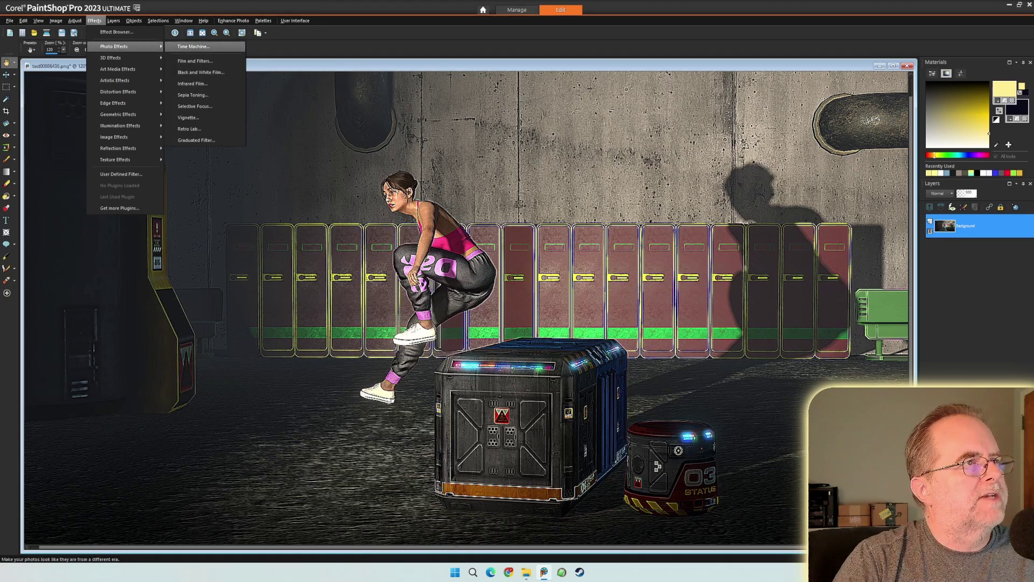
key("Escape")
key("Escape")
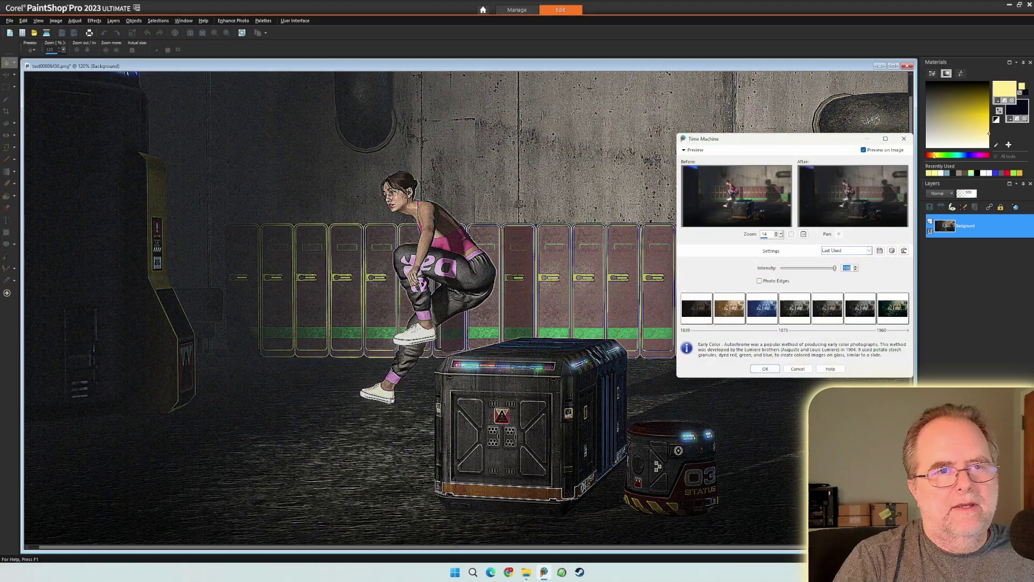
left_click(827, 308)
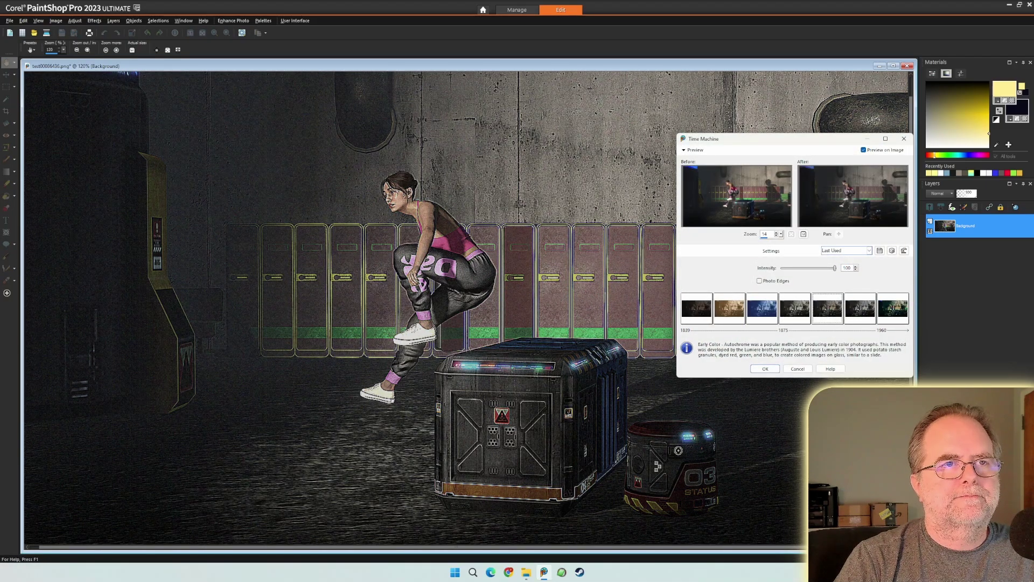
left_click_drag(717, 138, 798, 268)
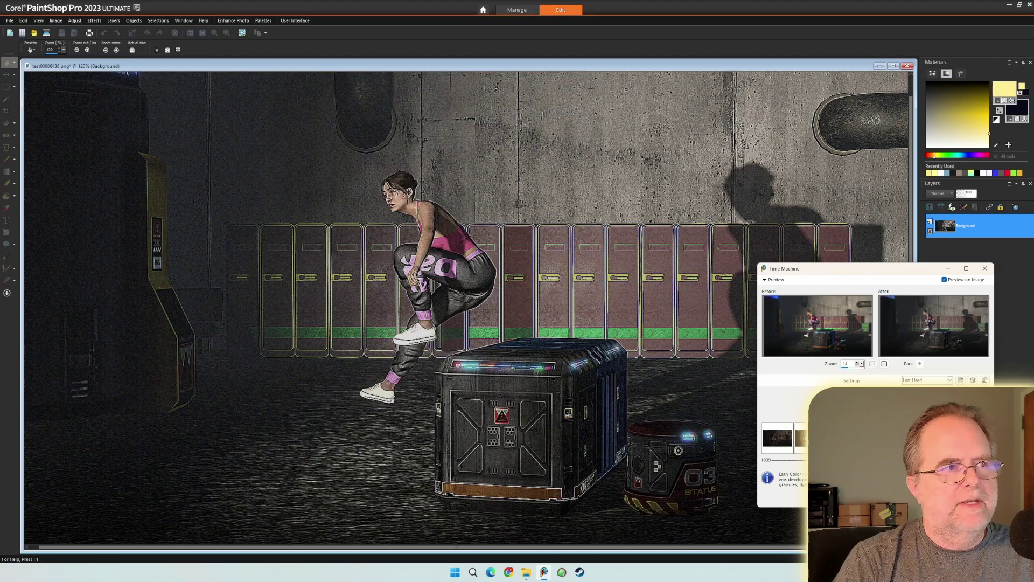
key("Return")
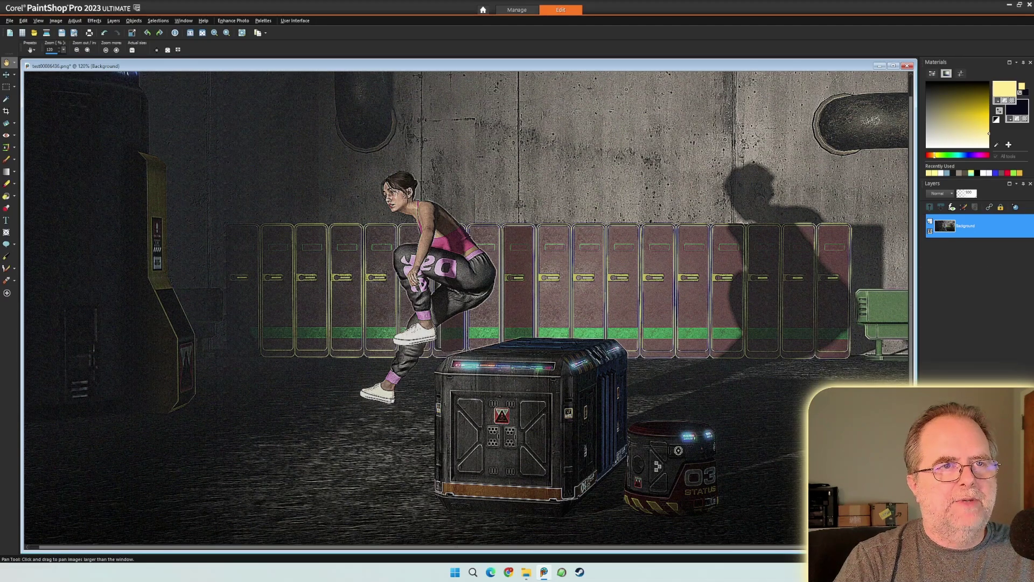
Inspect the combined effects on the image and look over the rendered frames in the test folder in File Explorer
scroll(420, 229, "up", 2)
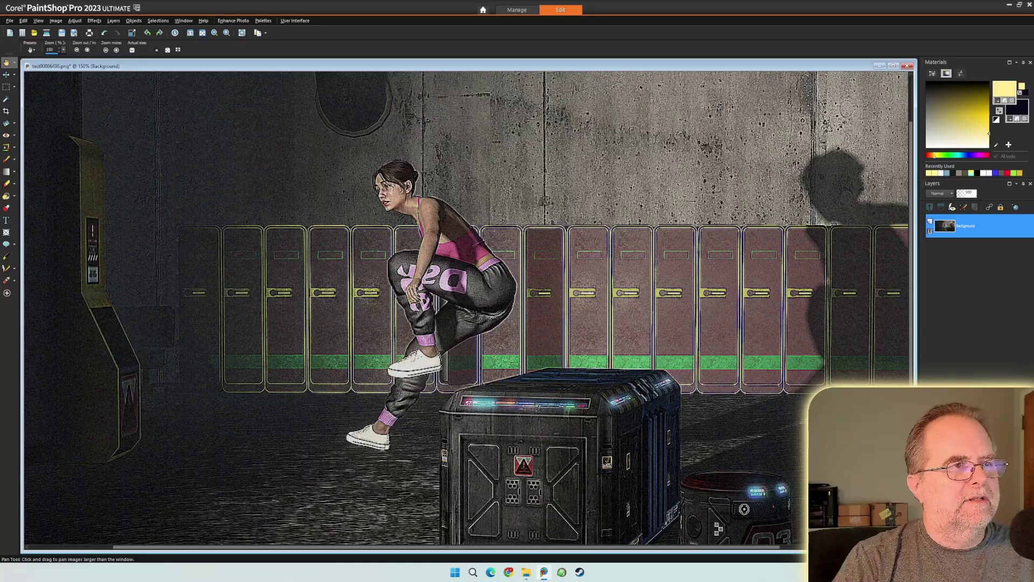
scroll(464, 188, "down", 2)
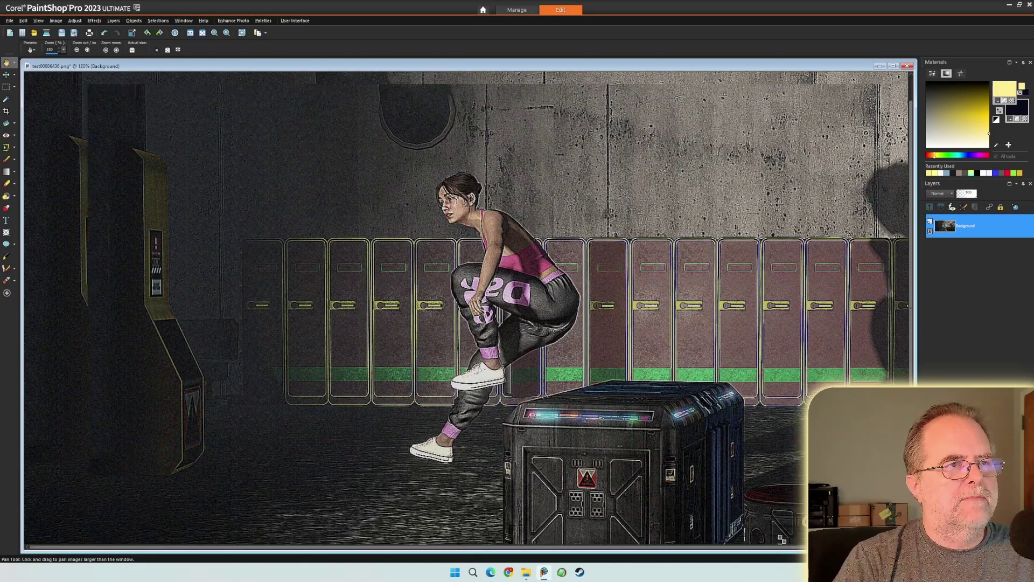
scroll(463, 189, "down", 1)
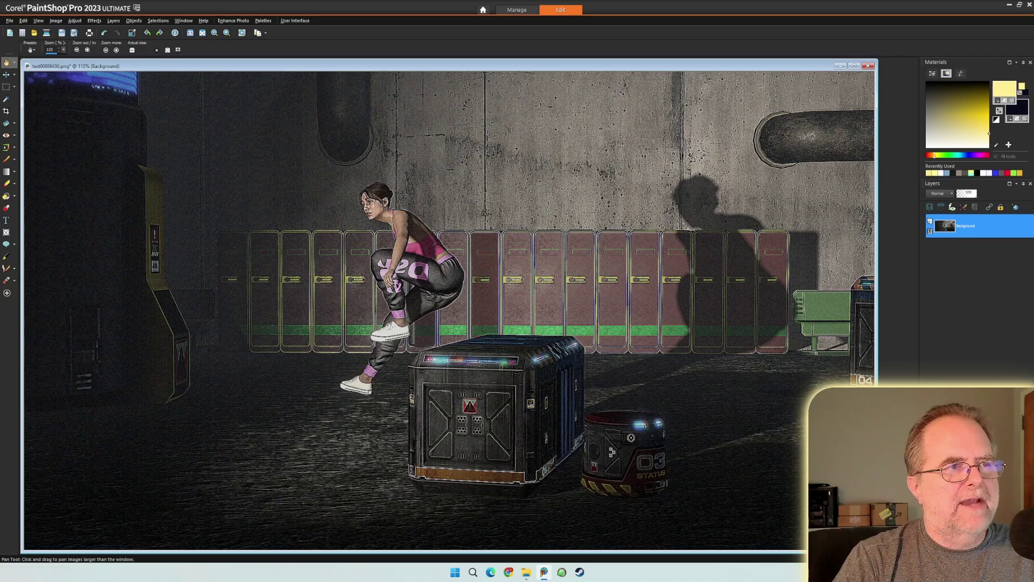
left_click(526, 572)
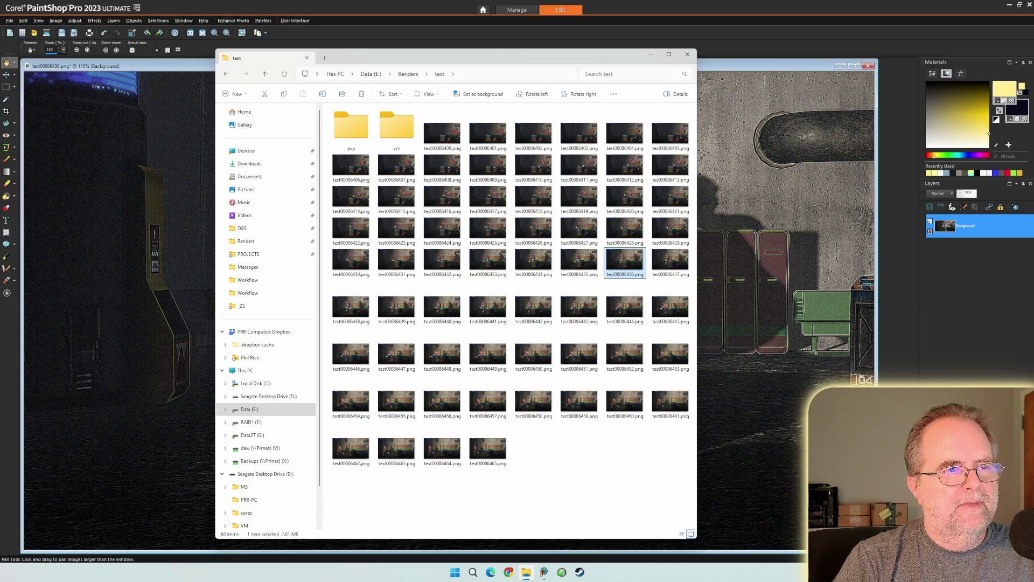
key("alt+F4")
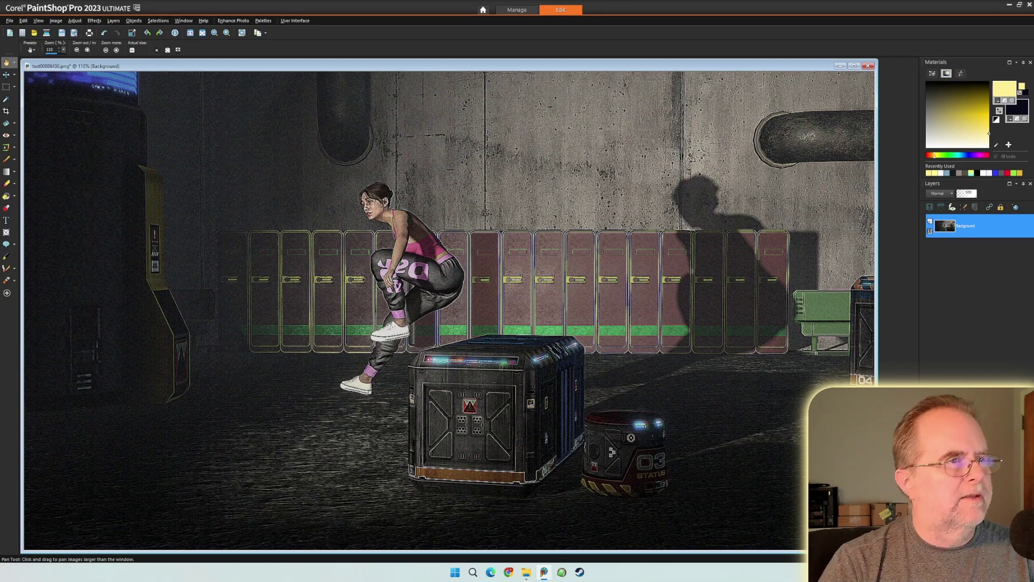
Undo the Time Machine and Enhance More effects
key("ctrl+z")
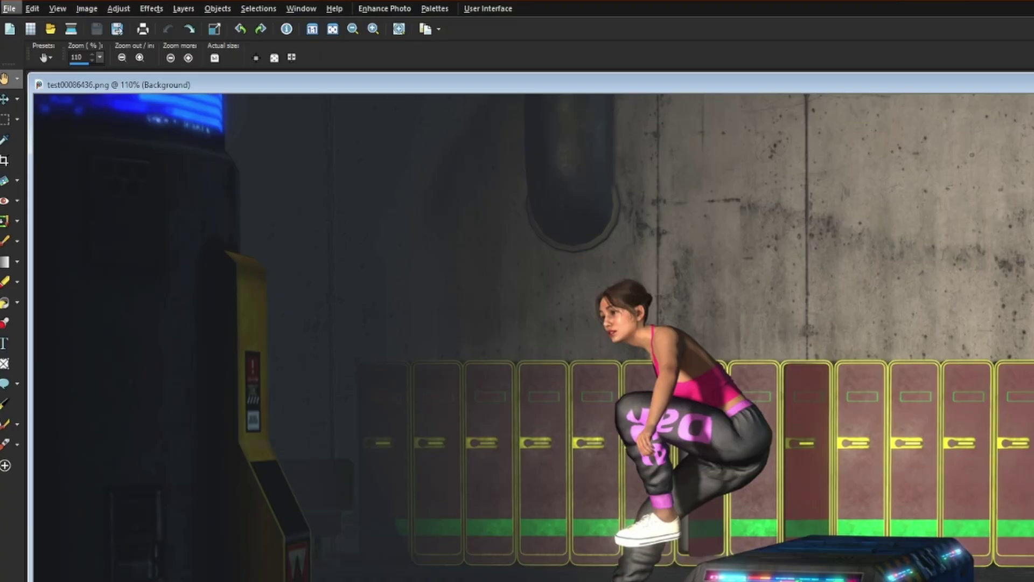
Start recording a new script for the effects on the open frame
left_click(9, 21)
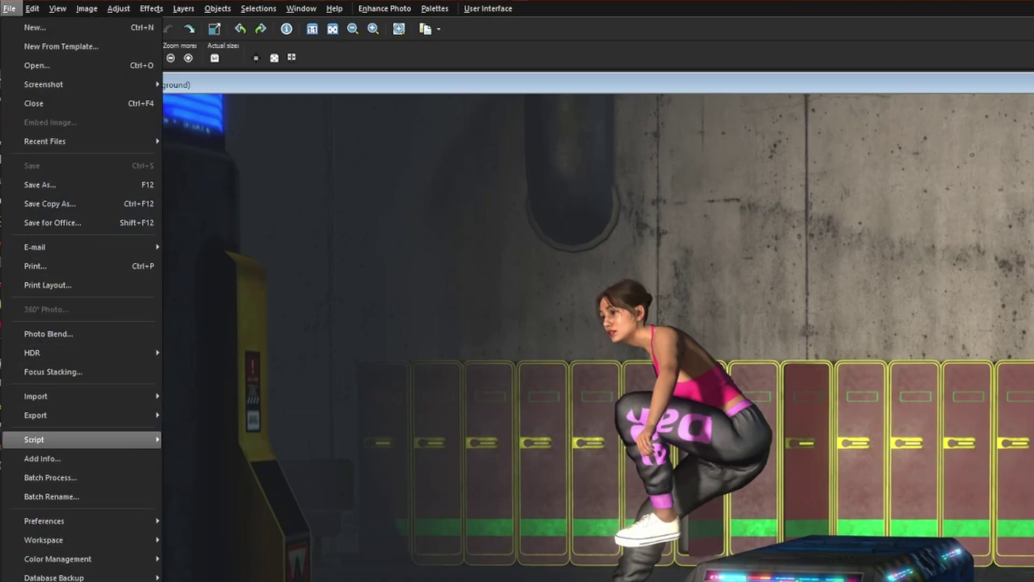
mouse_move(54, 440)
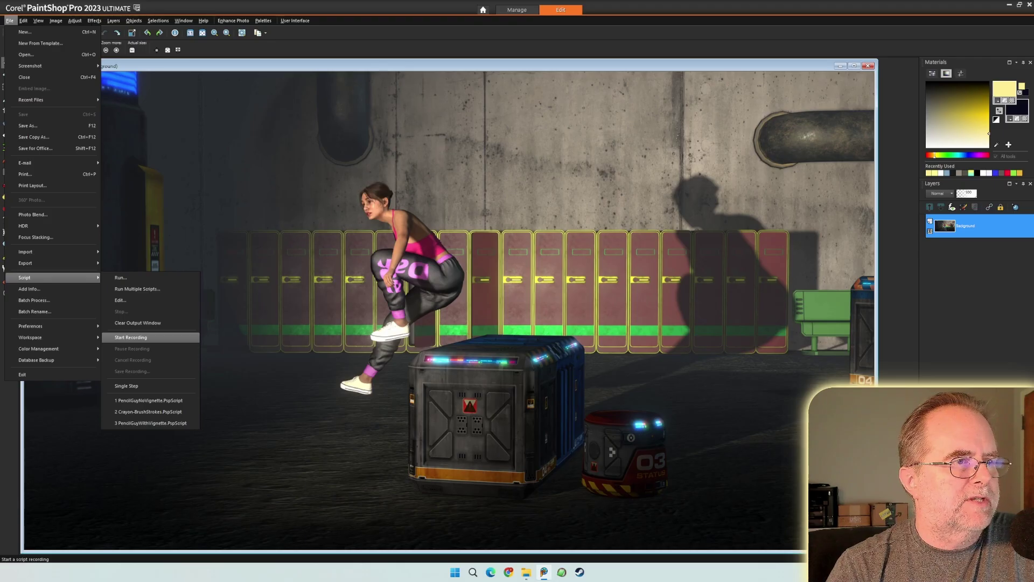
left_click(212, 540)
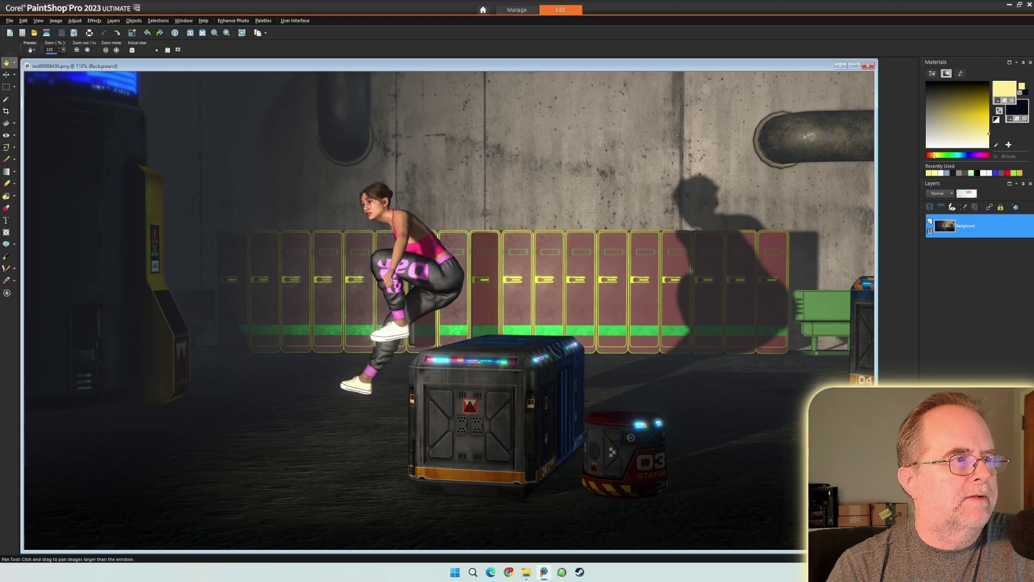
Apply the Enhance More edge effect and the Time Machine photo effect in the Early Color style to the frame
left_click(94, 21)
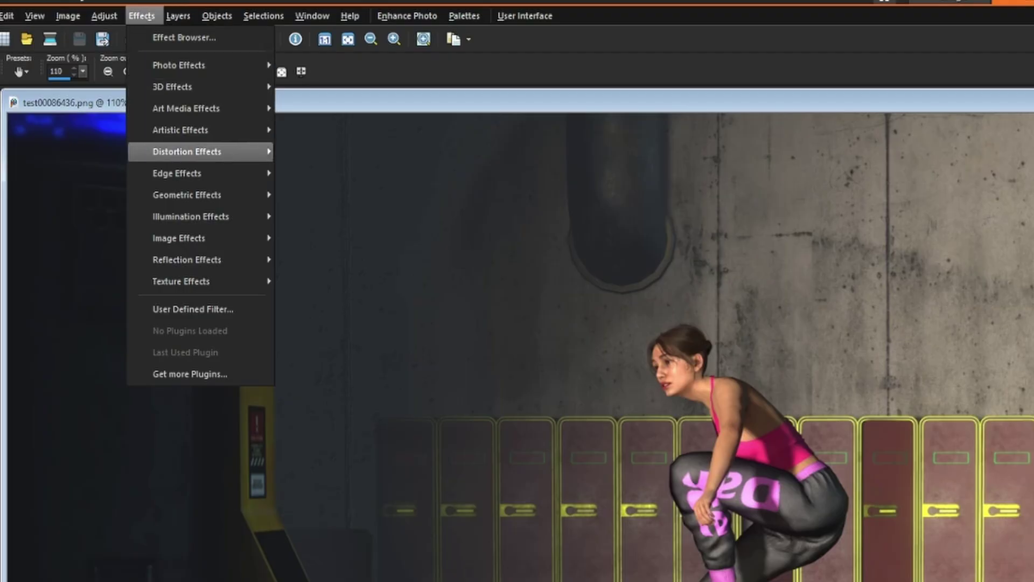
mouse_move(178, 172)
left_click(329, 216)
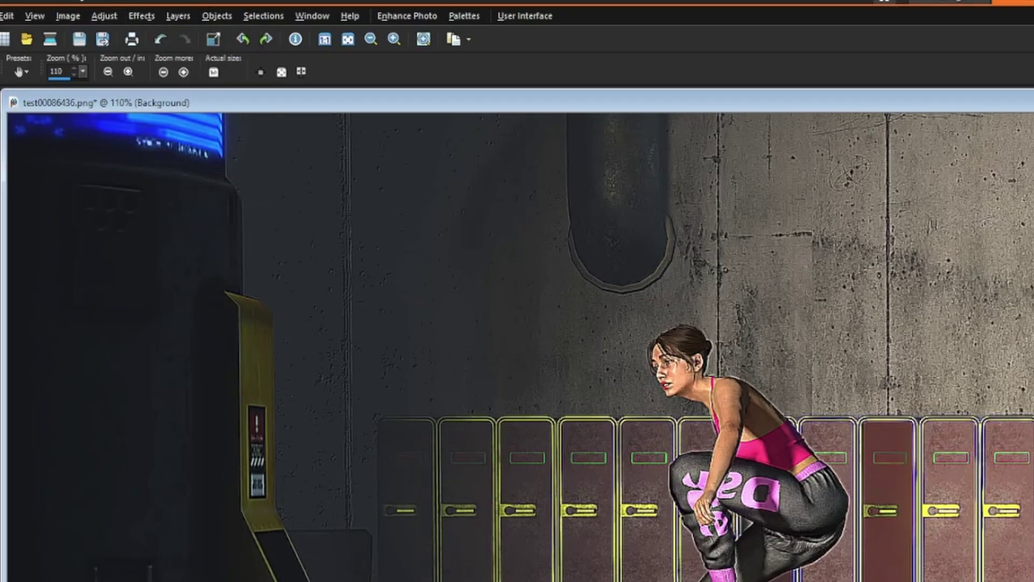
left_click(141, 15)
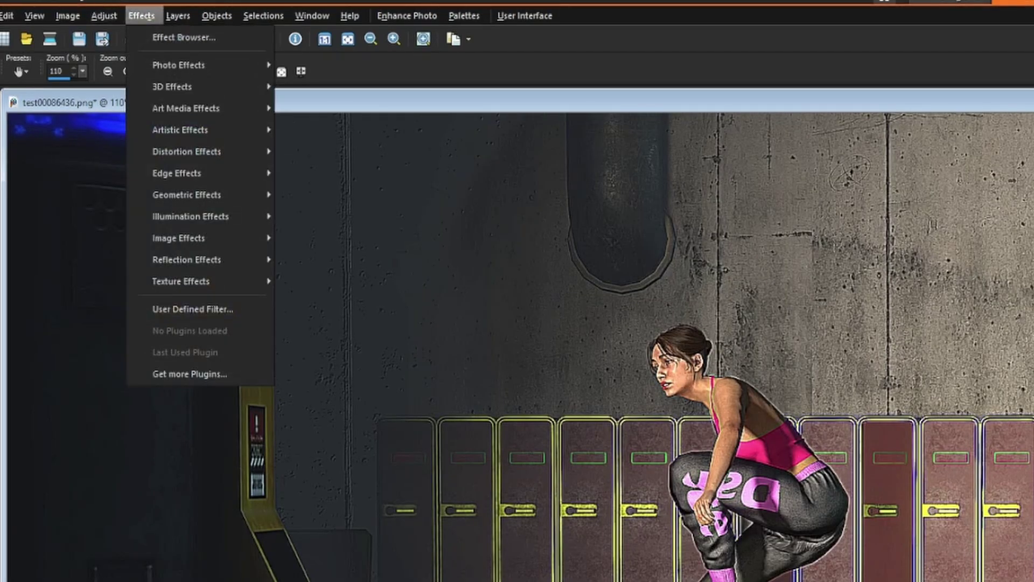
mouse_move(177, 65)
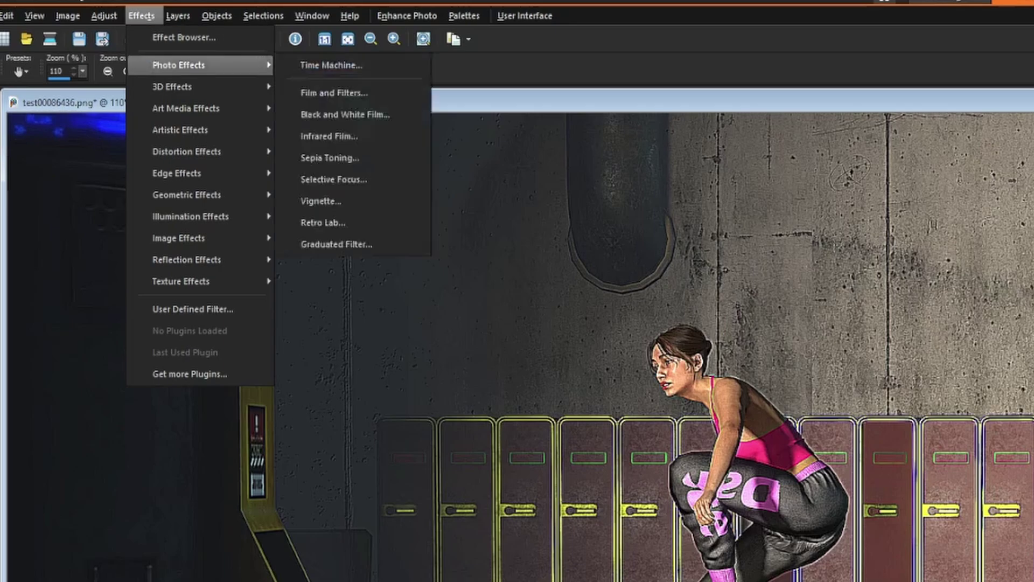
left_click(331, 65)
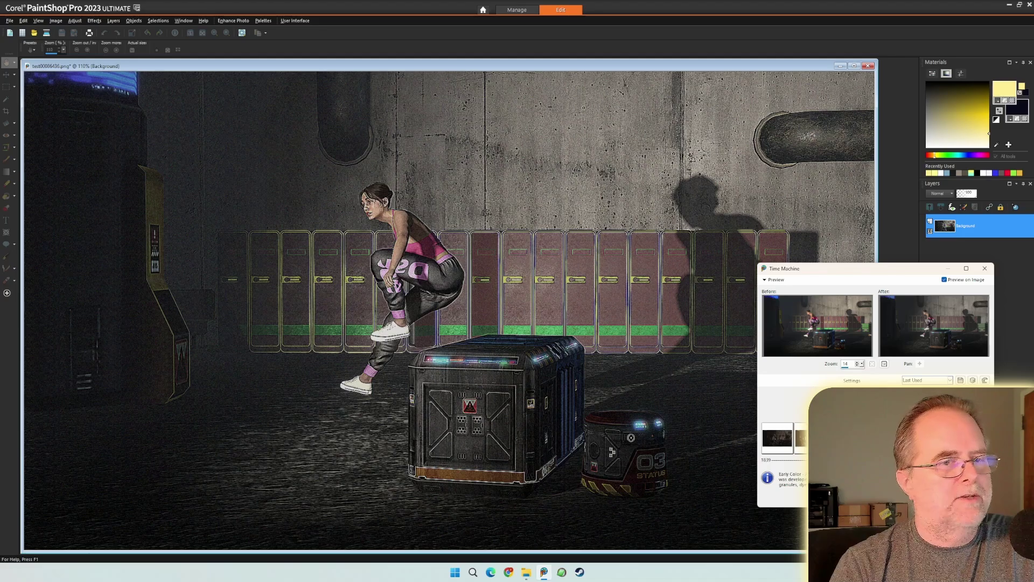
left_click(884, 496)
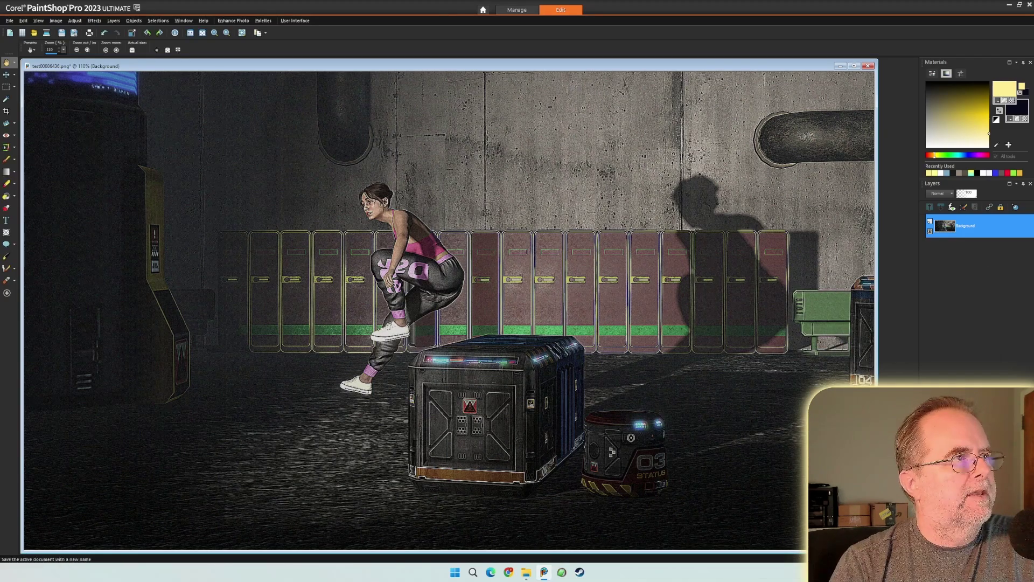
Save the script recording as CartoonyTest.PspScript in the Scripts-Restricted folder
left_click(10, 20)
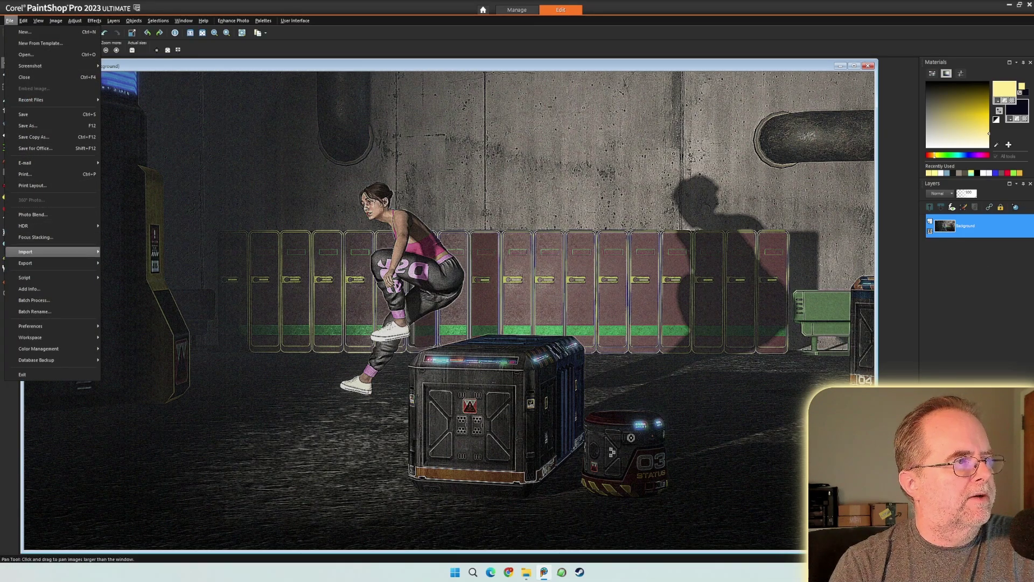
mouse_move(33, 277)
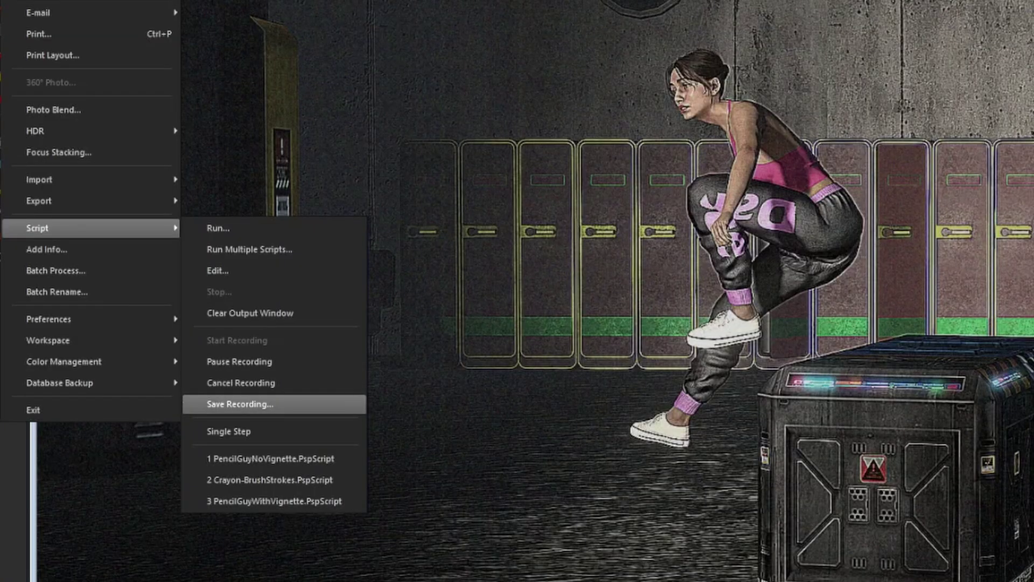
left_click(240, 404)
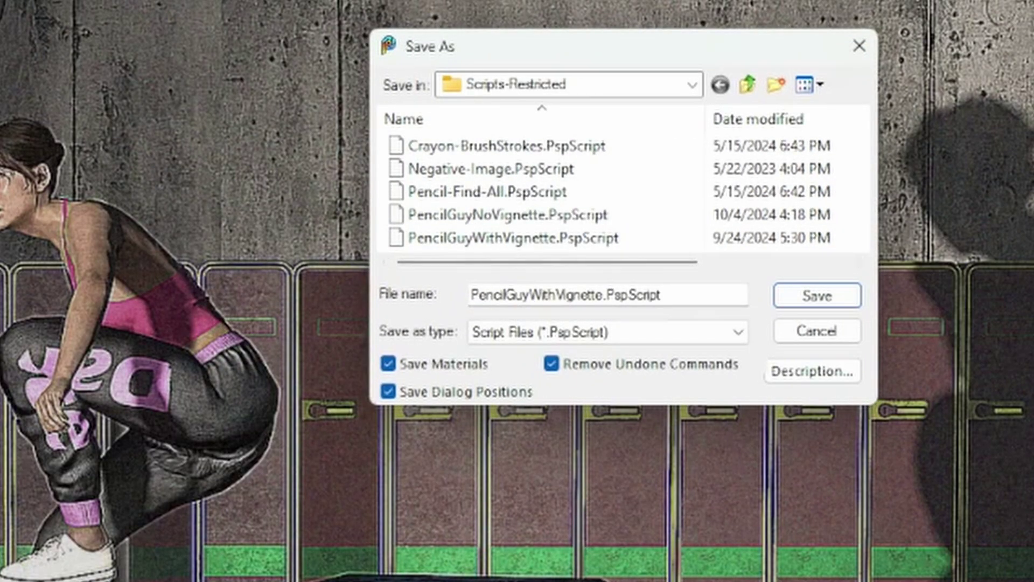
left_click(946, 280)
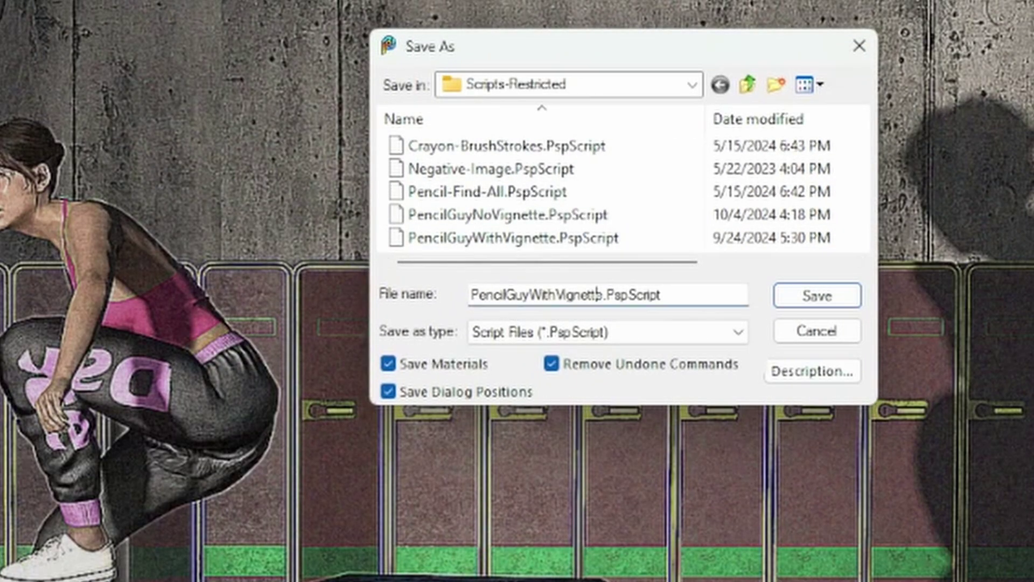
double_click(602, 294)
type("Carto")
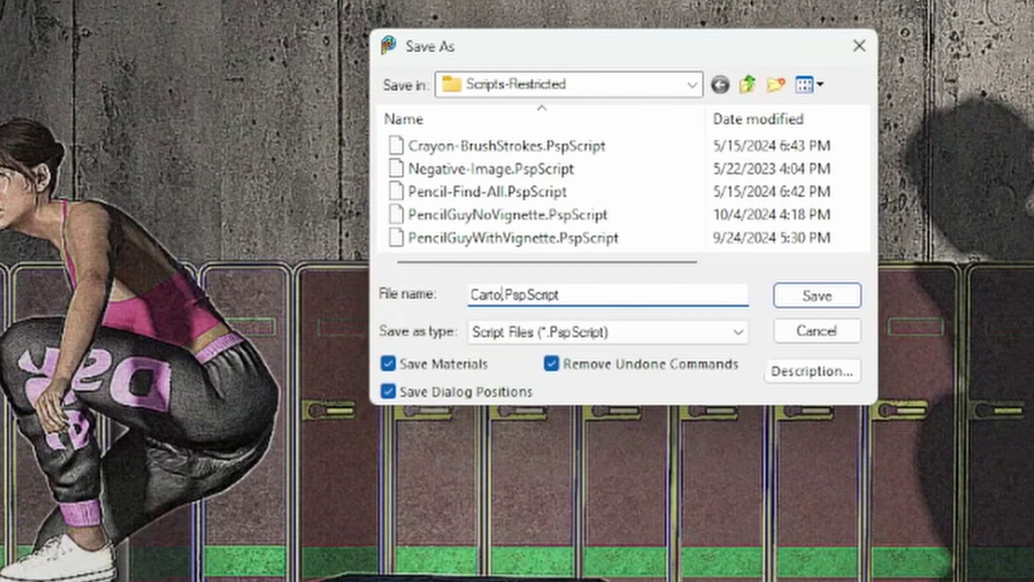
type("onyTest")
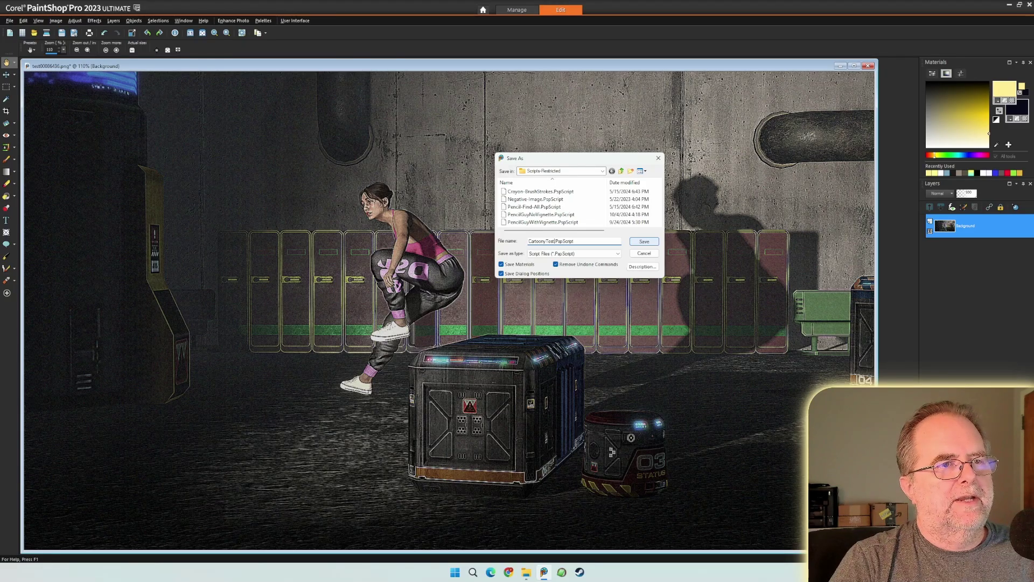
key("Return")
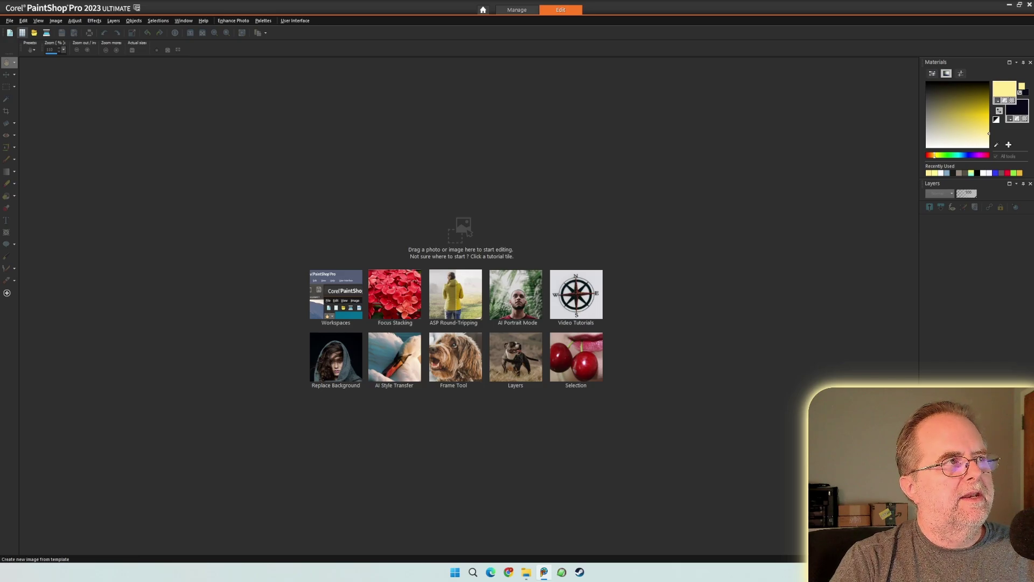
Start a batch process and add the frames test00086400.png through test00086465.png from the test folder
left_click(10, 20)
mouse_move(54, 277)
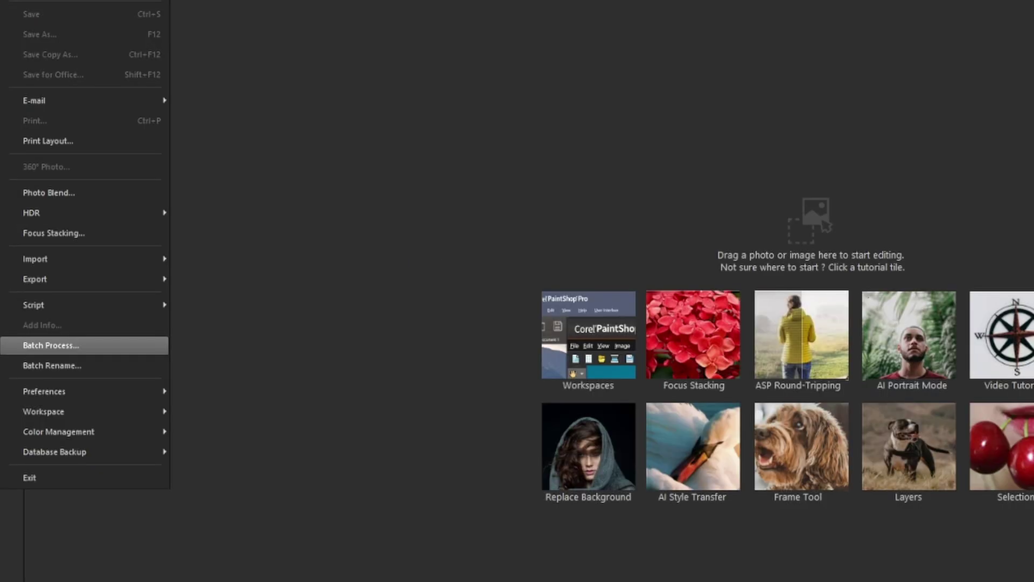
left_click(51, 344)
left_click(776, 229)
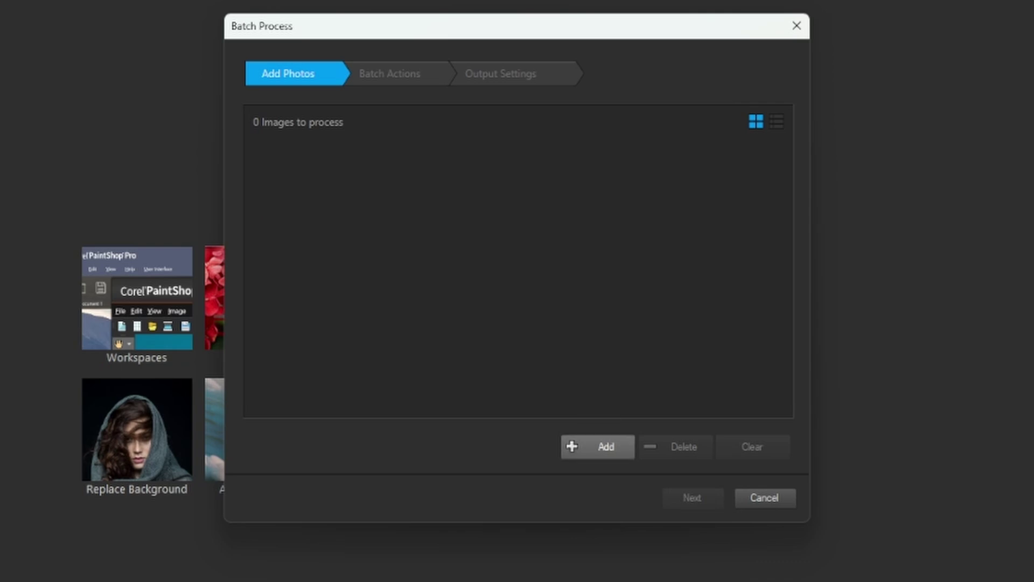
left_click(598, 446)
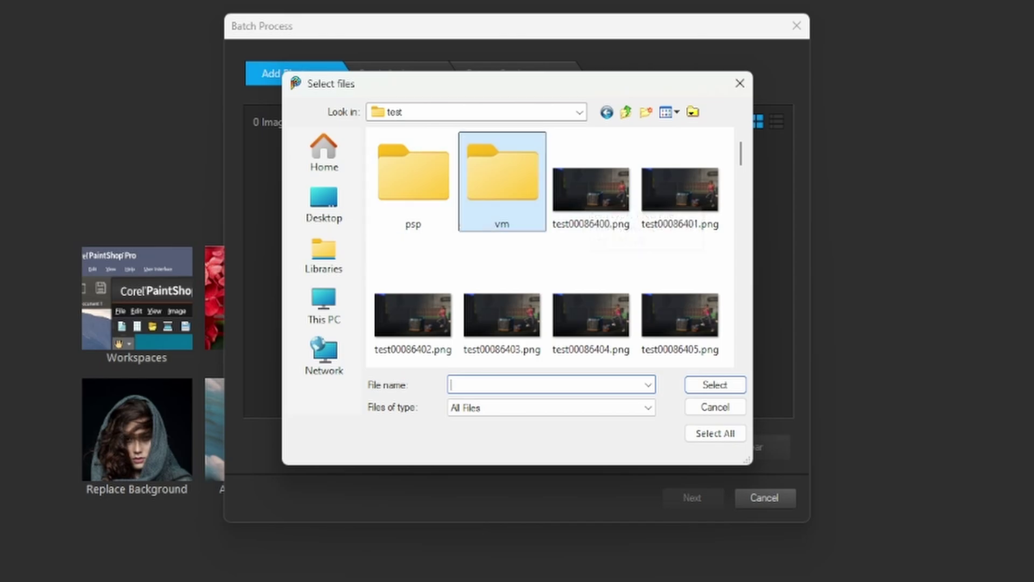
left_click(591, 188)
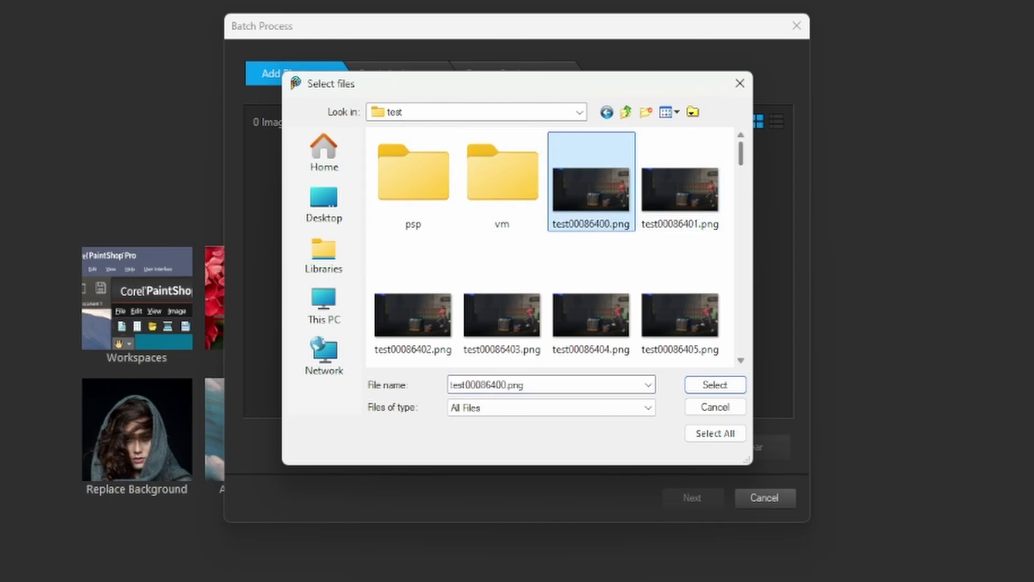
scroll(554, 247, "down", 10)
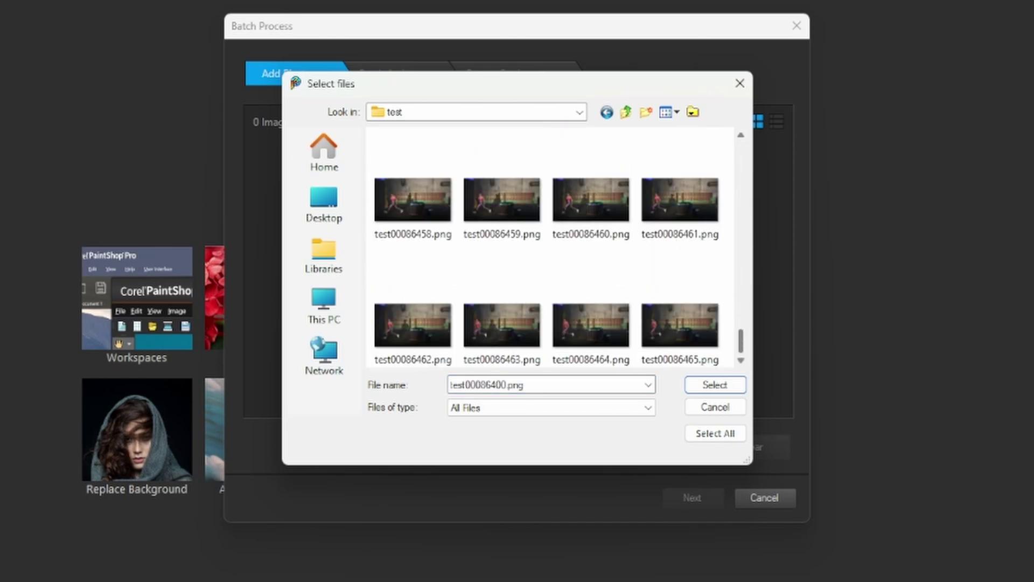
left_click(680, 323, "shift")
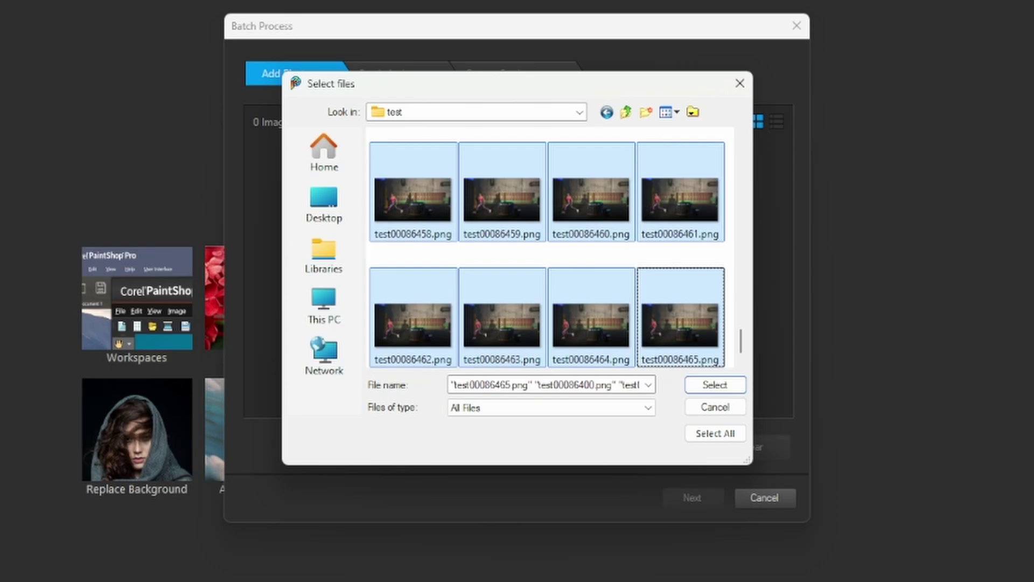
key("Return")
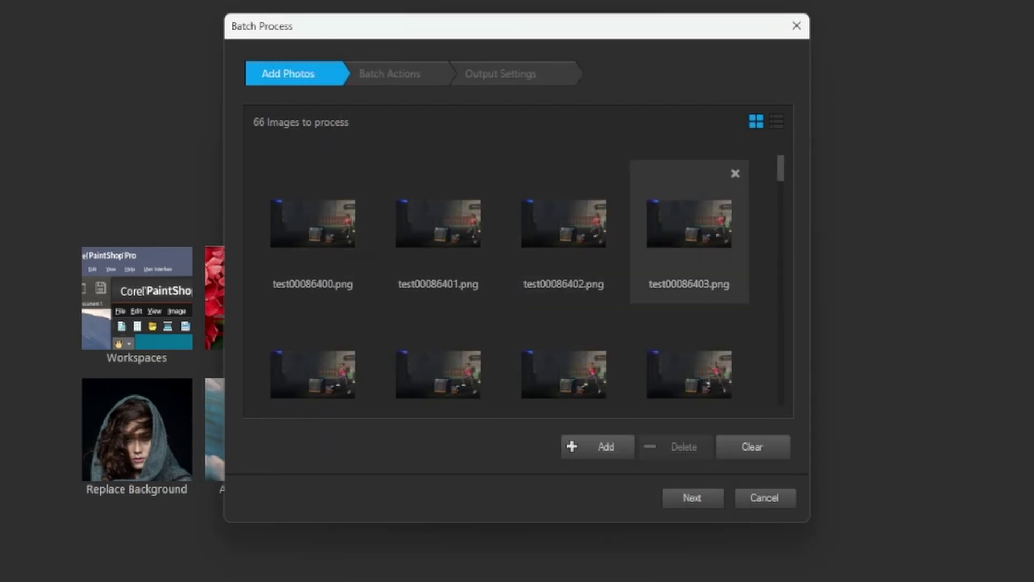
Look through the list of added frames from first to last to check the batch selection
scroll(781, 172, "down", 1)
scroll(528, 275, "down", 15)
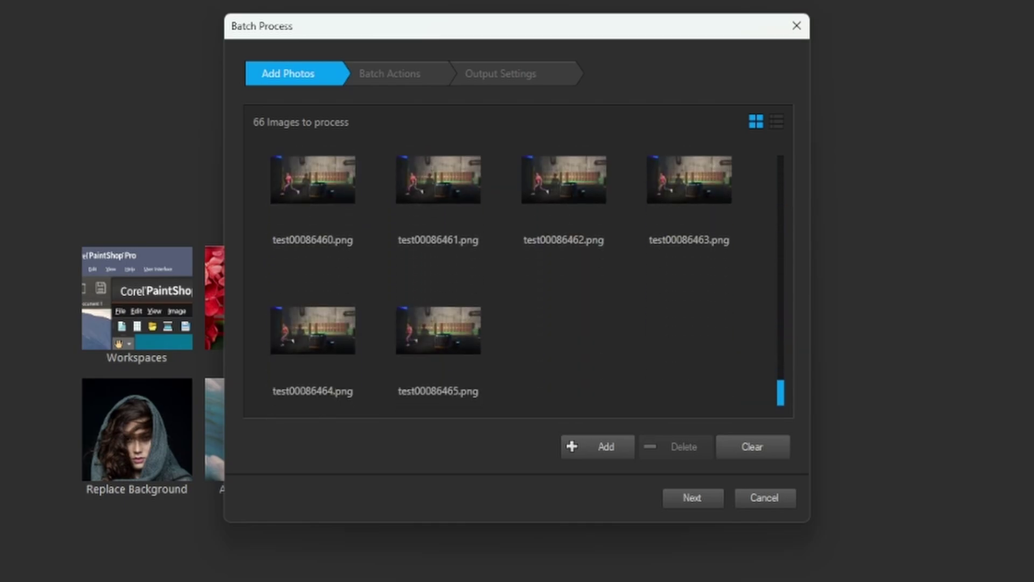
scroll(528, 285, "up", 15)
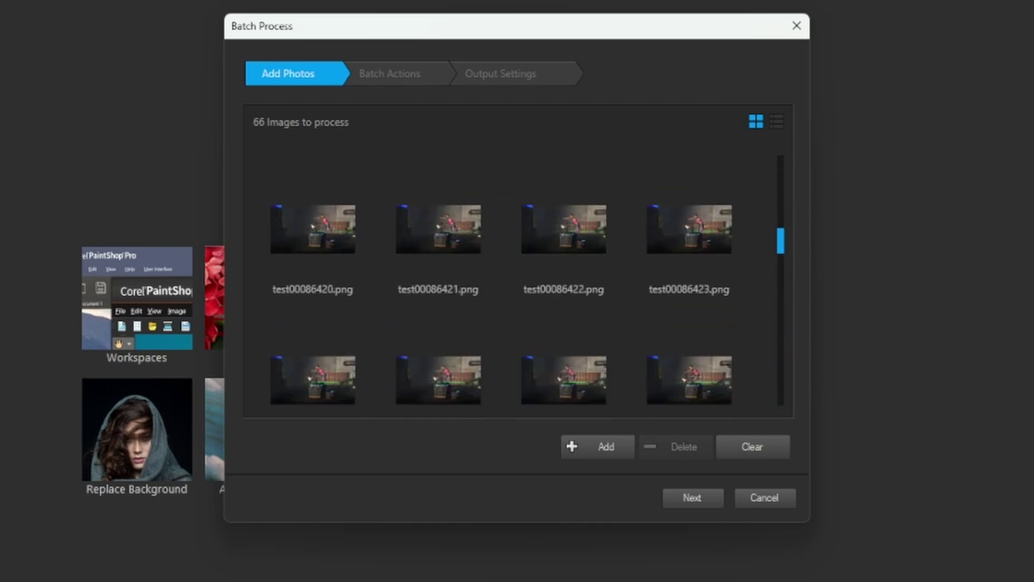
scroll(528, 286, "down", 10)
scroll(528, 286, "down", 2)
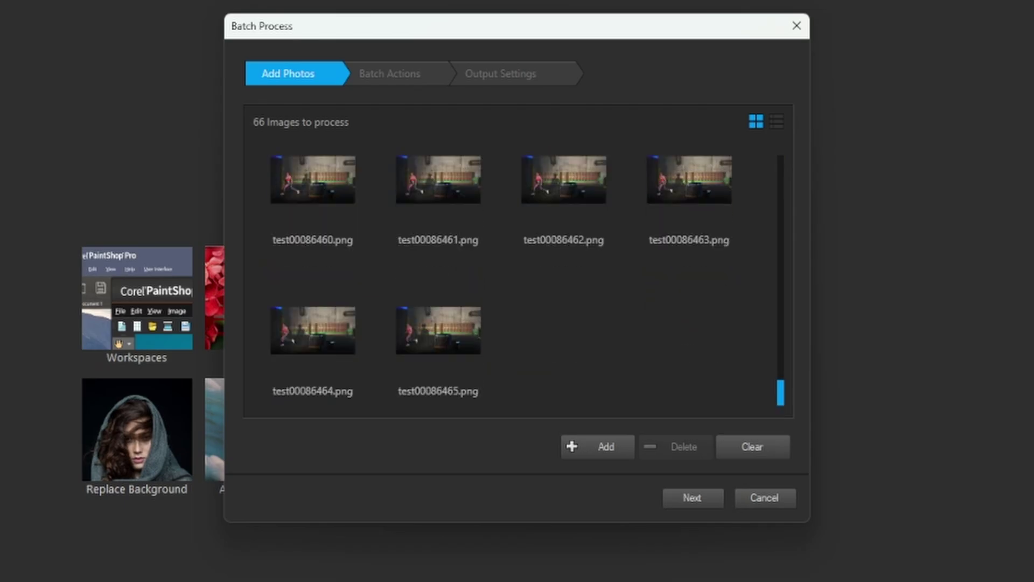
scroll(528, 285, "up", 8)
scroll(528, 285, "up", 2)
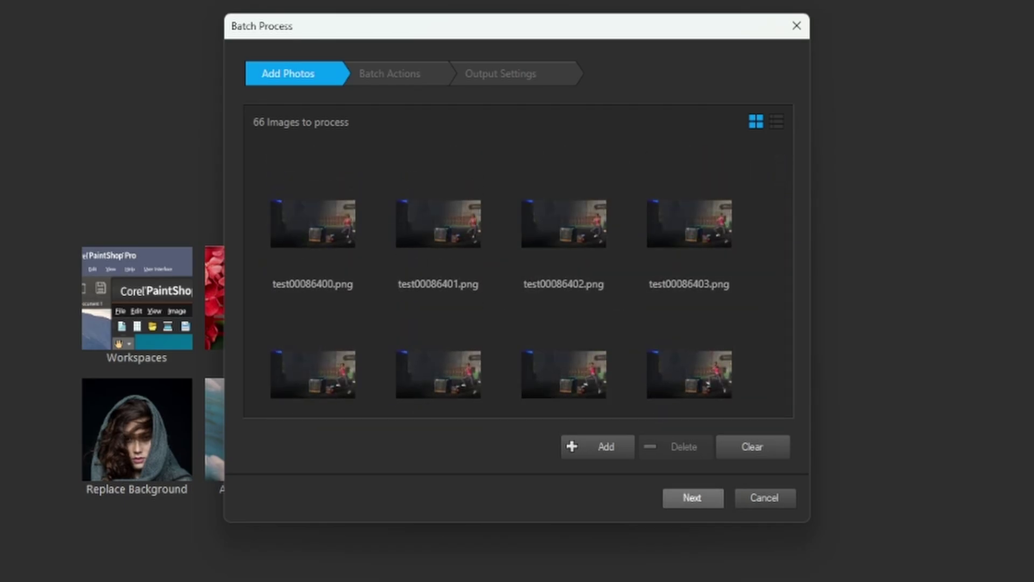
Add the CartoonyTest script to the batch actions
left_click(692, 498)
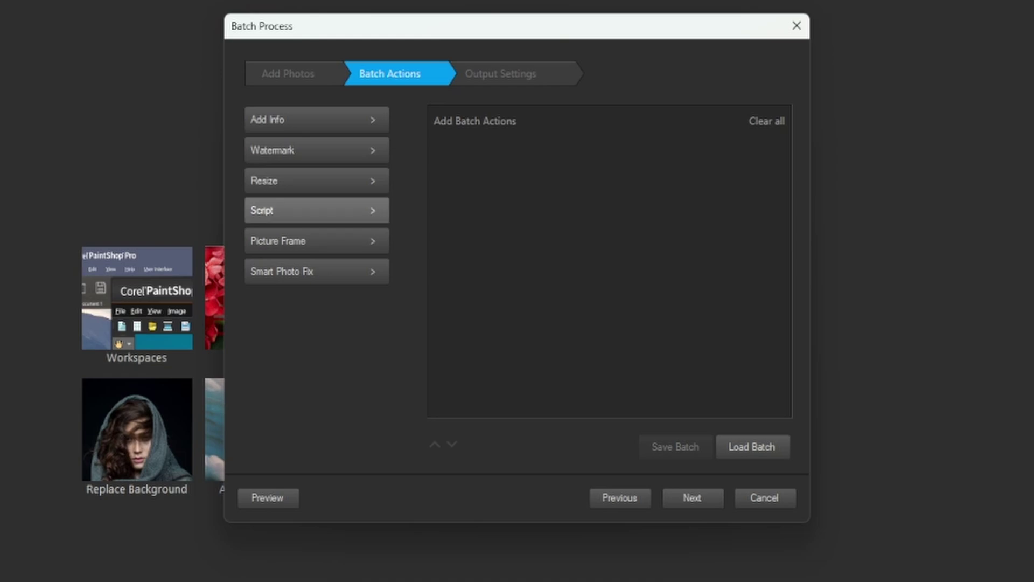
left_click(316, 210)
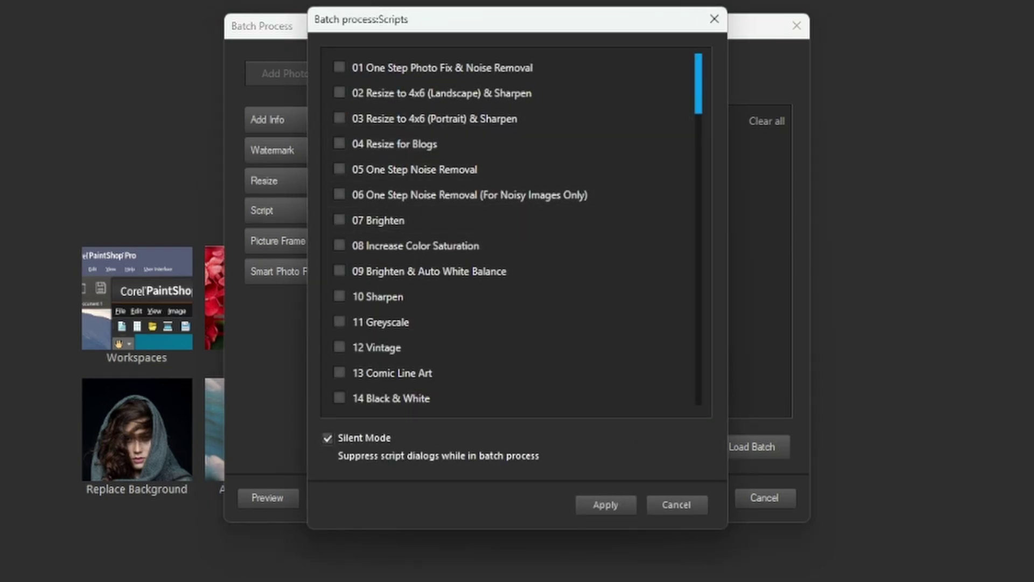
scroll(511, 231, "down", 6)
scroll(485, 226, "down", 1)
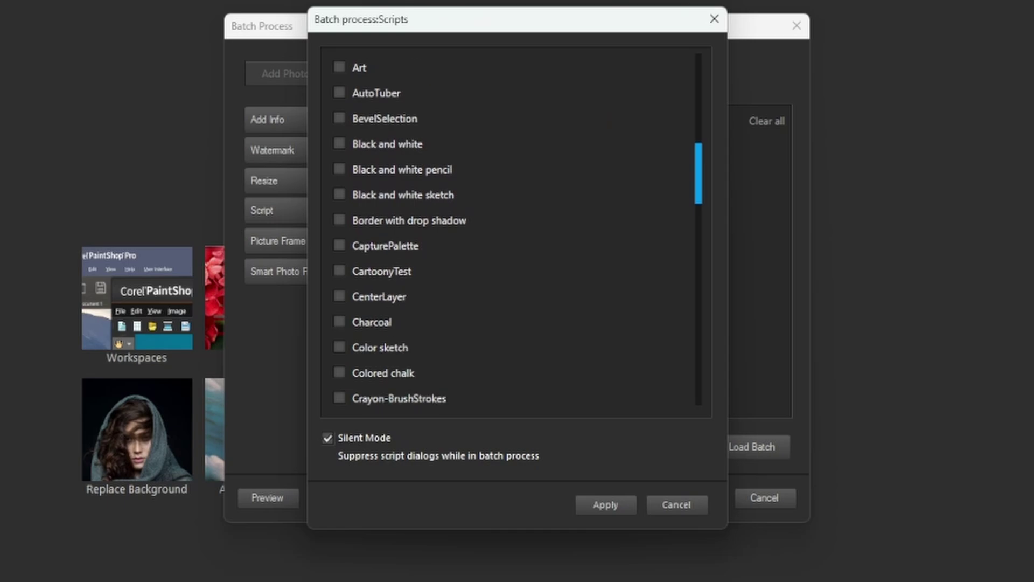
left_click(340, 270)
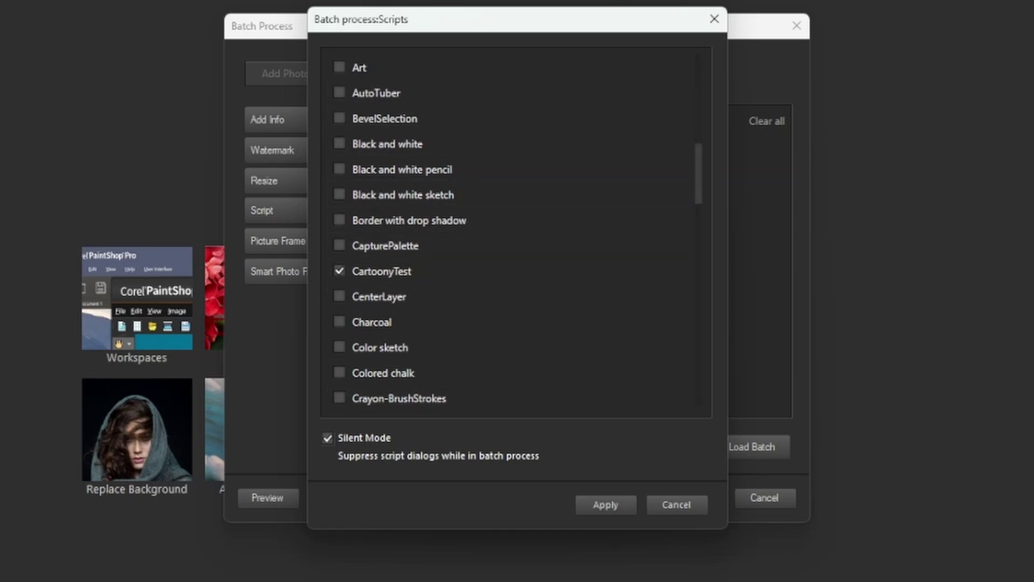
mouse_move(699, 174)
left_mouse_down()
mouse_move(699, 346)
mouse_move(699, 165)
mouse_move(699, 182)
left_mouse_up()
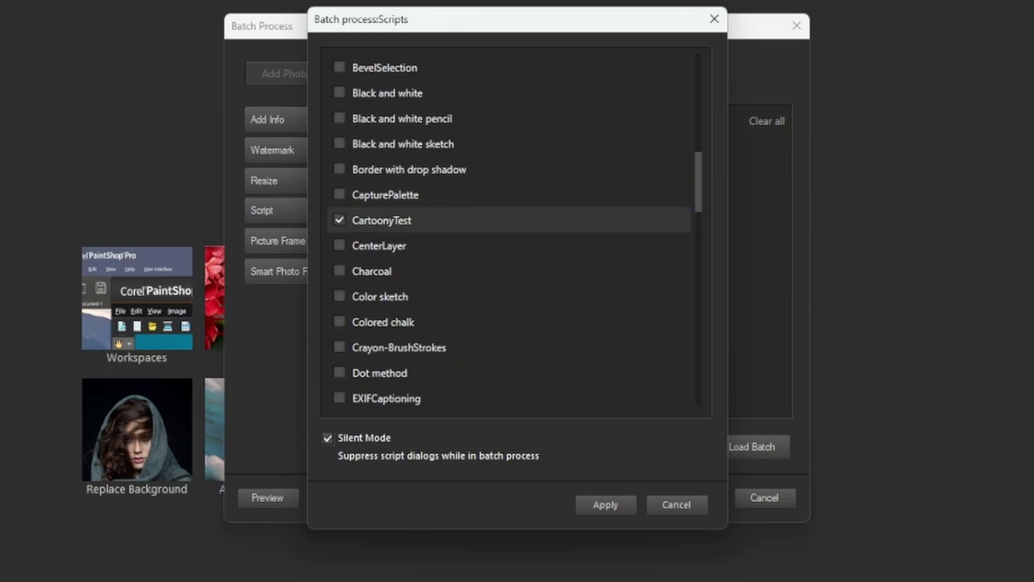
left_click(605, 505)
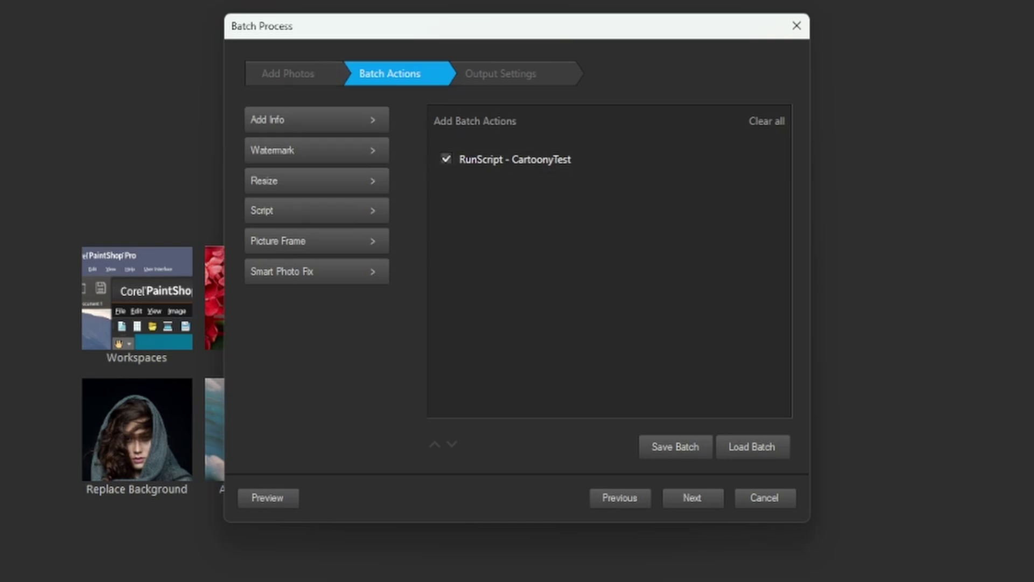
Set the batch output folder to E:\Renders\test\psp, keep PNG format with original file names, and run the batch to completion
left_click(693, 497)
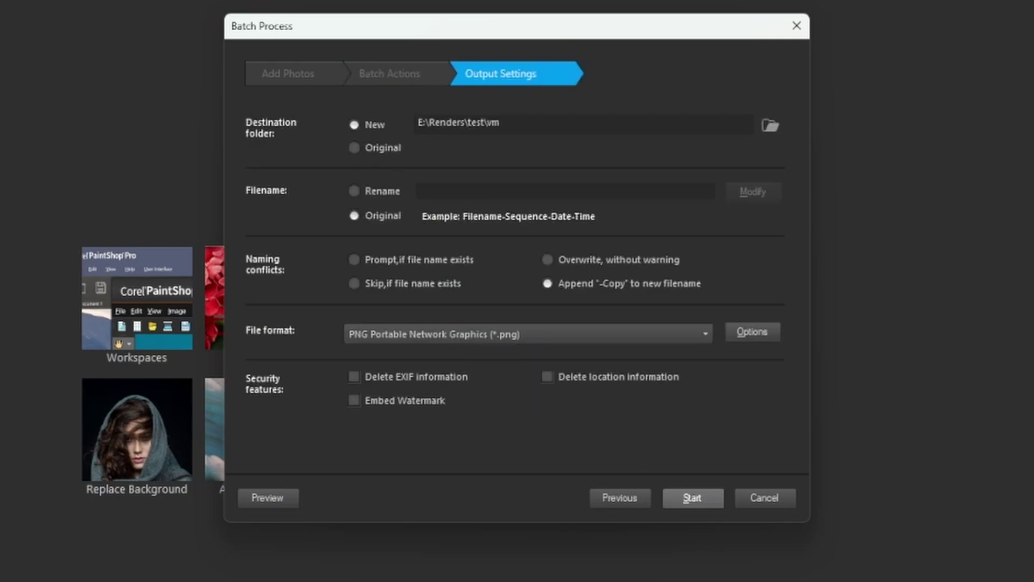
left_click(770, 125)
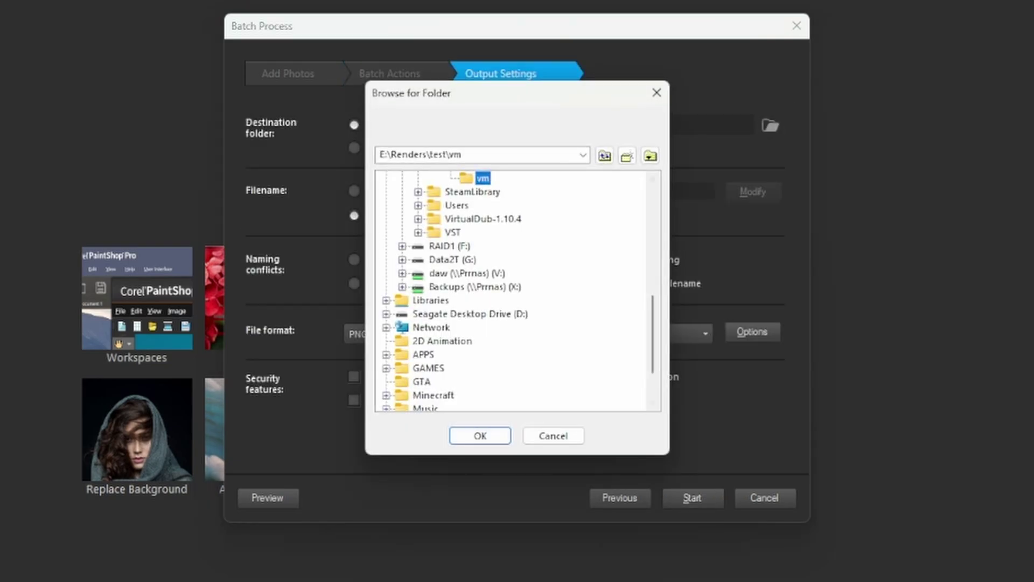
left_click(485, 205)
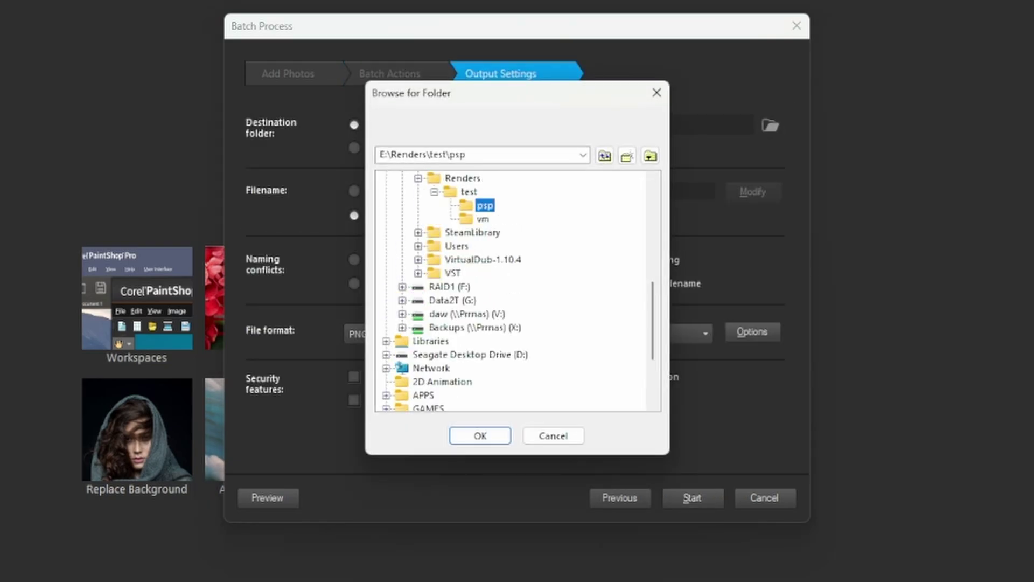
left_click(480, 435)
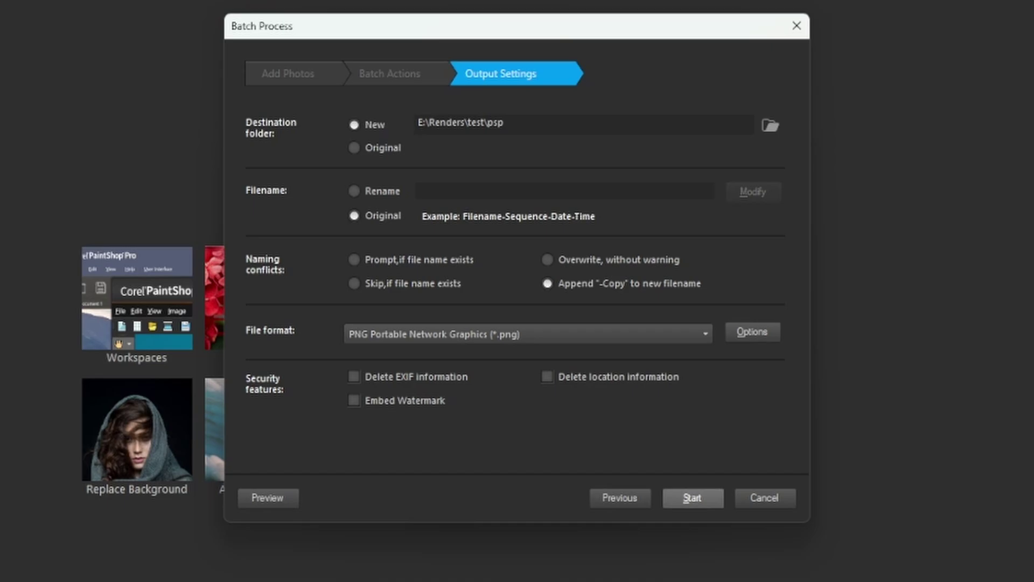
left_click(693, 497)
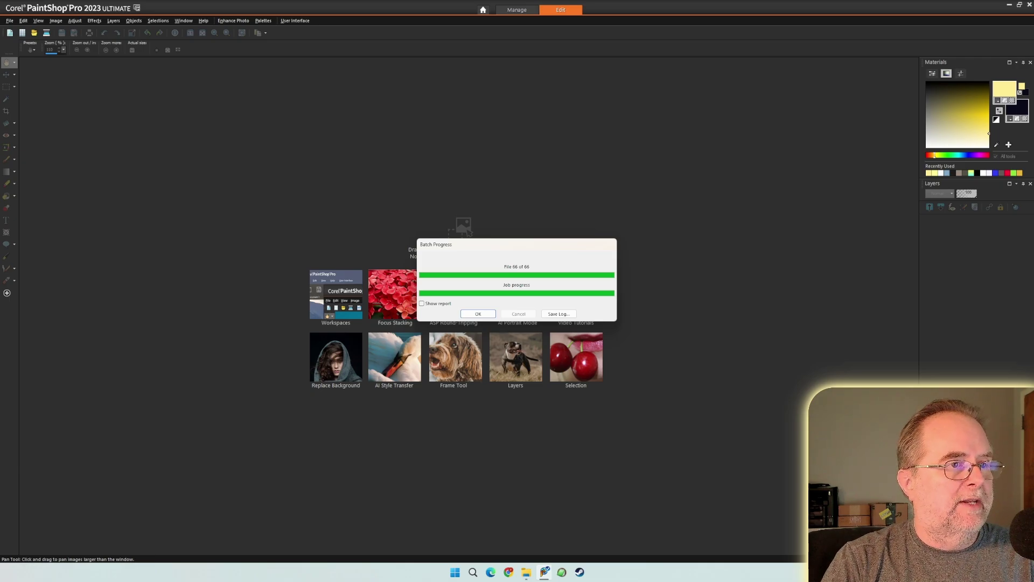
key("Return")
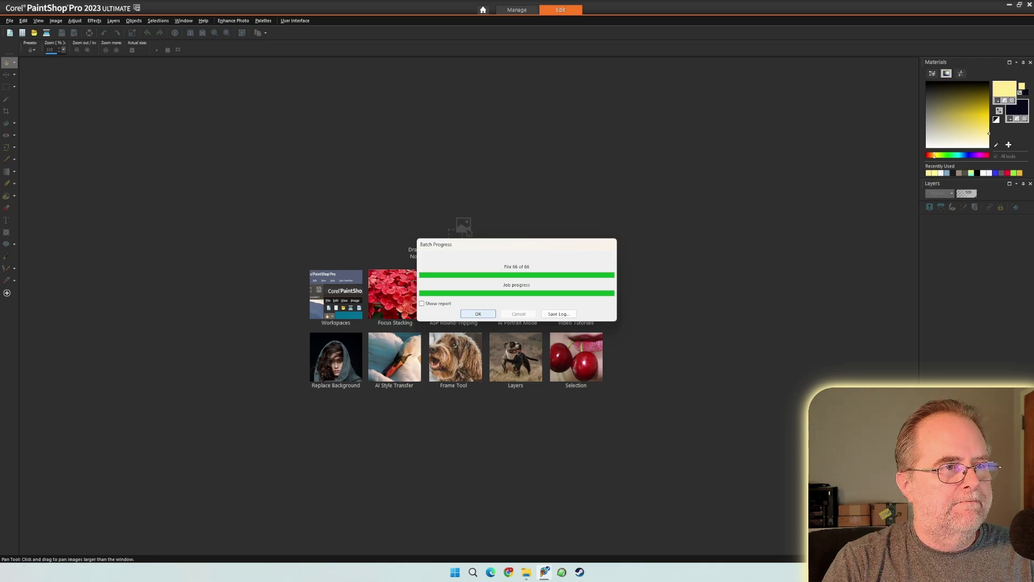
Bring up the psp output folder in File Explorer and show the processed frames as thumbnails
left_click(527, 571)
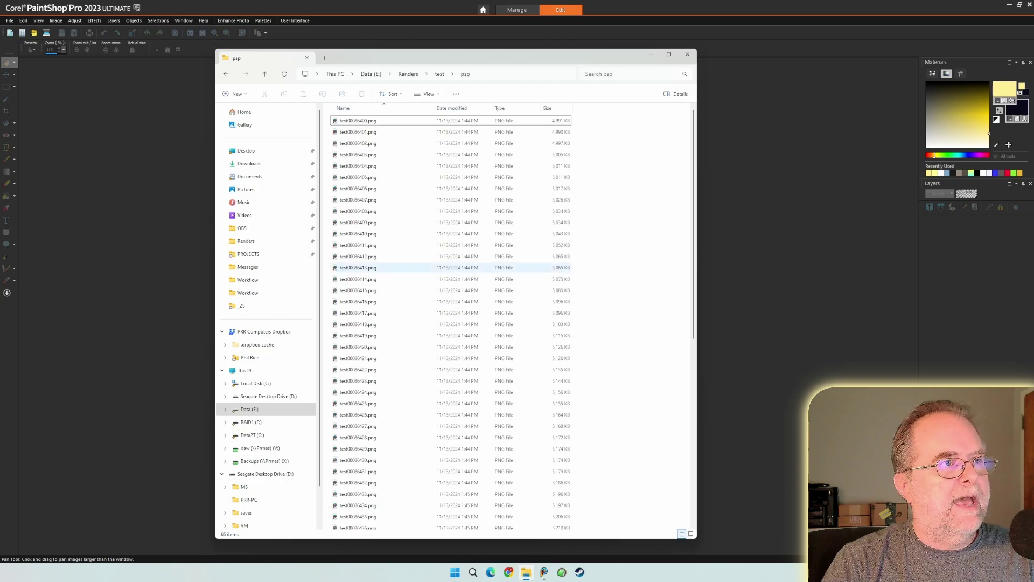
left_click_drag(485, 55, 631, 67)
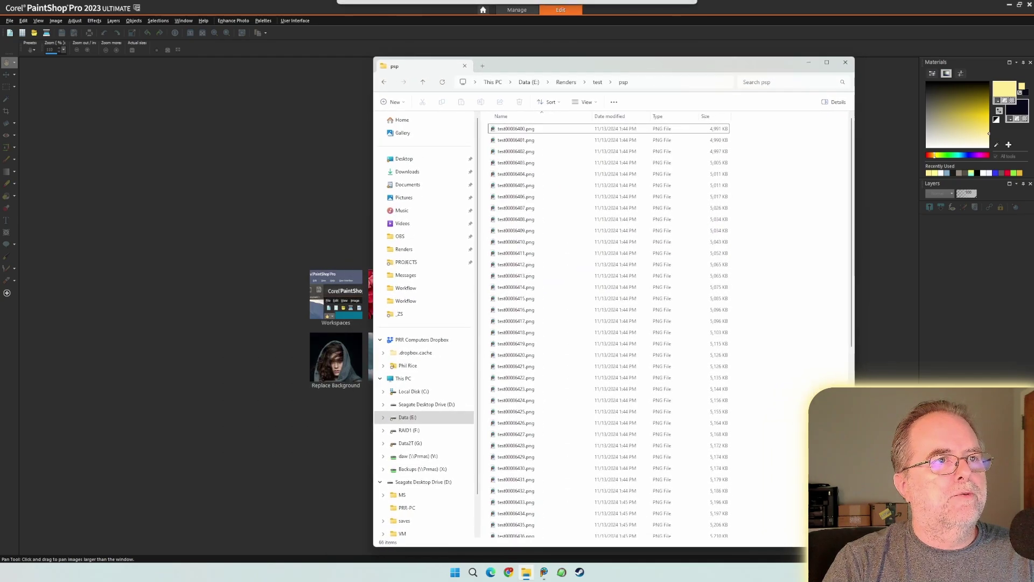
left_click(587, 101)
left_click(589, 133)
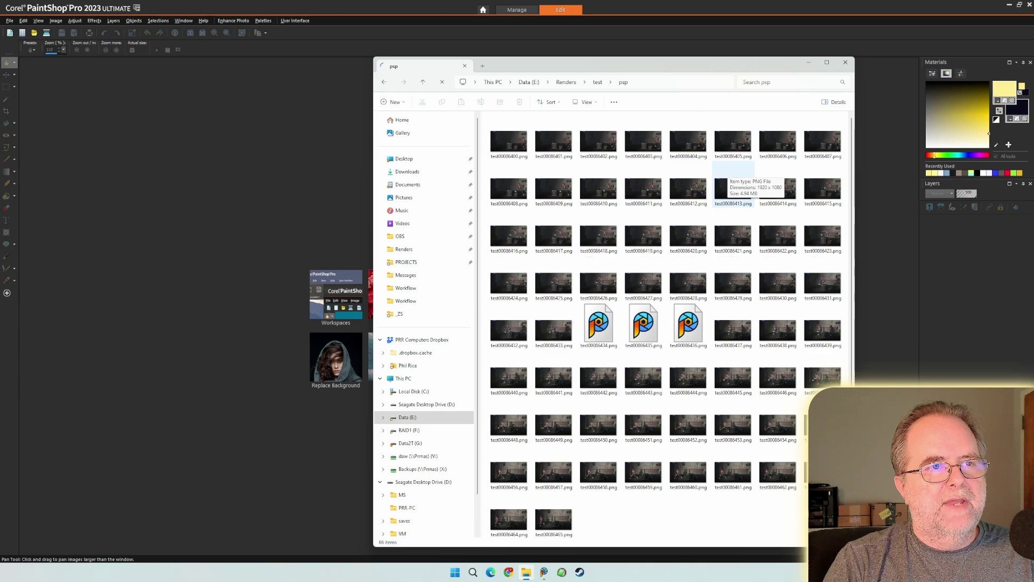
Open the processed frame test00086444.png in PaintShop Pro and inspect its cartoon effect at several magnifications
mouse_move(689, 377)
left_mouse_down()
mouse_move(409, 317)
mouse_move(269, 307)
left_mouse_up()
key("alt+Tab")
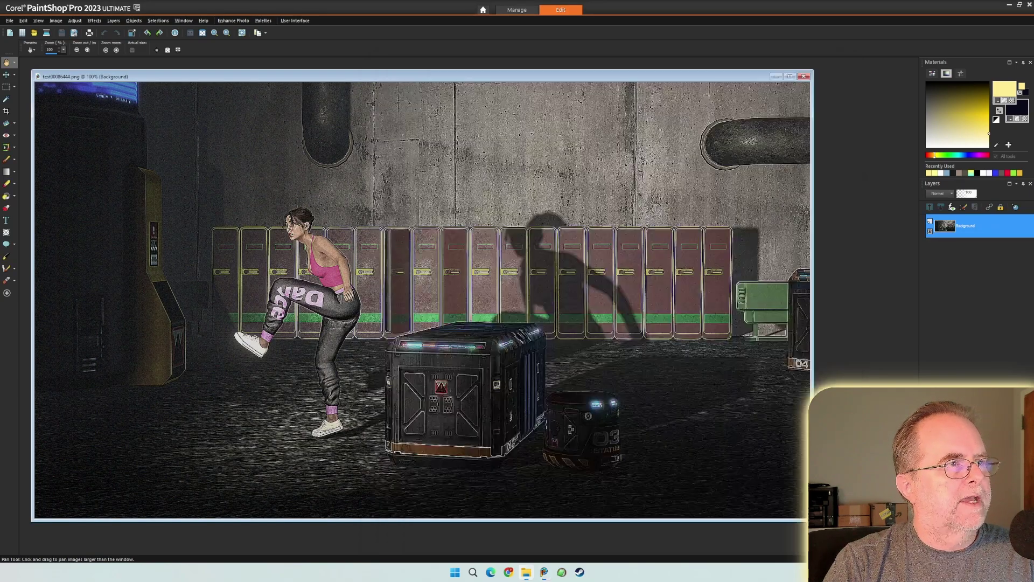
key("KP_Add")
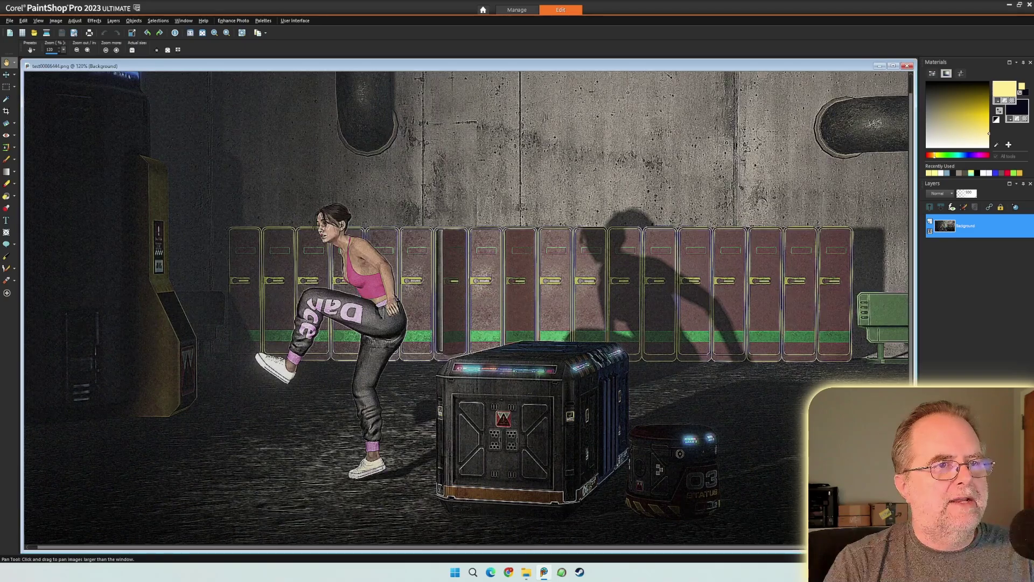
key("KP_Subtract")
key("KP_Subtract")
key("KP_Subtract")
key("KP_Subtract")
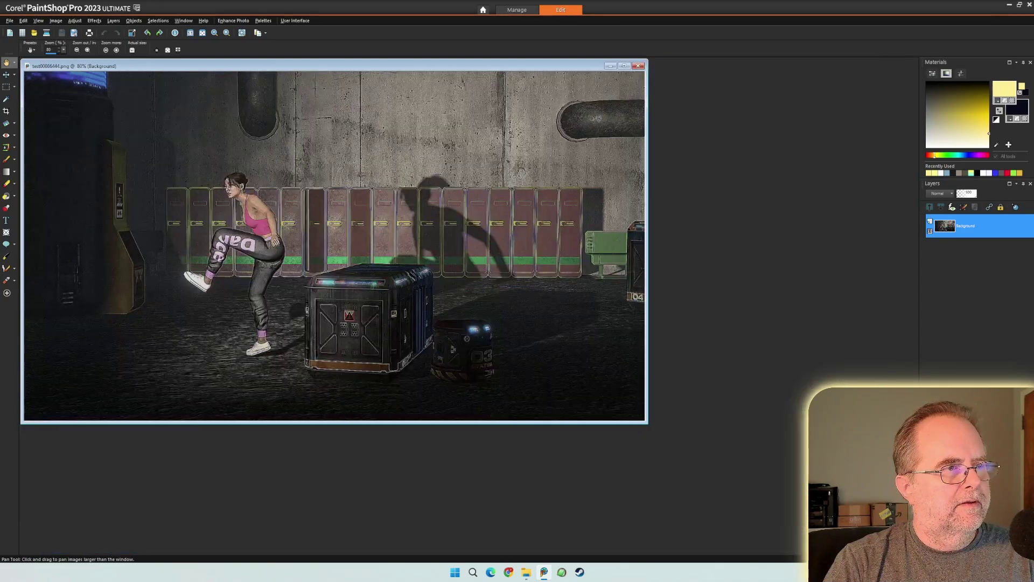
key("KP_Add")
key("KP_Add")
key("KP_Add")
key("KP_Subtract")
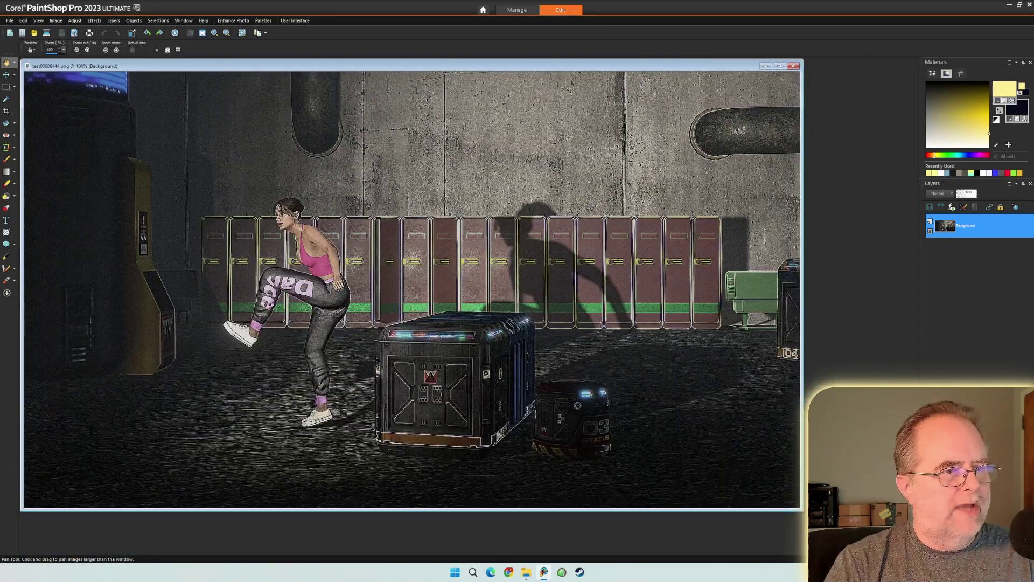
Return to the psp folder in File Explorer and open the processed frame test00086423.png
left_click(526, 572)
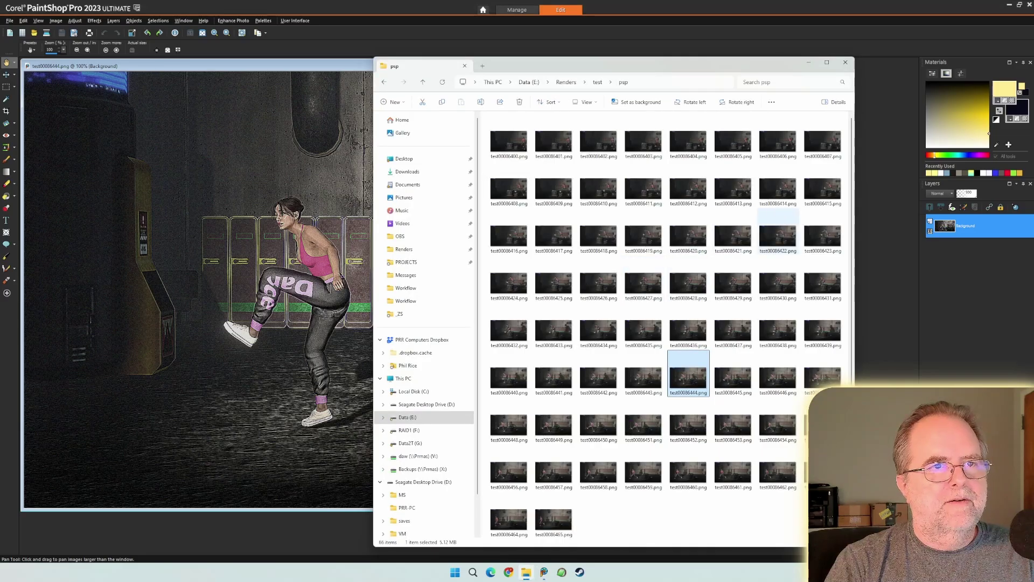
left_click(778, 236)
double_click(823, 236)
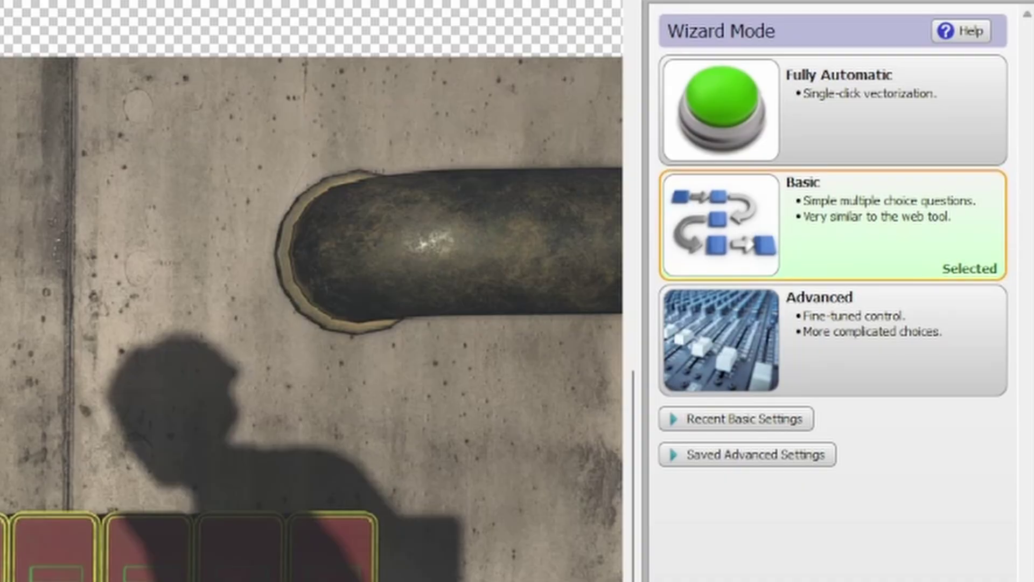
Vectorize test00086435.png in Vector Magic using Basic mode, Photograph image type, High output detail and Unlimited Colors
key("Return")
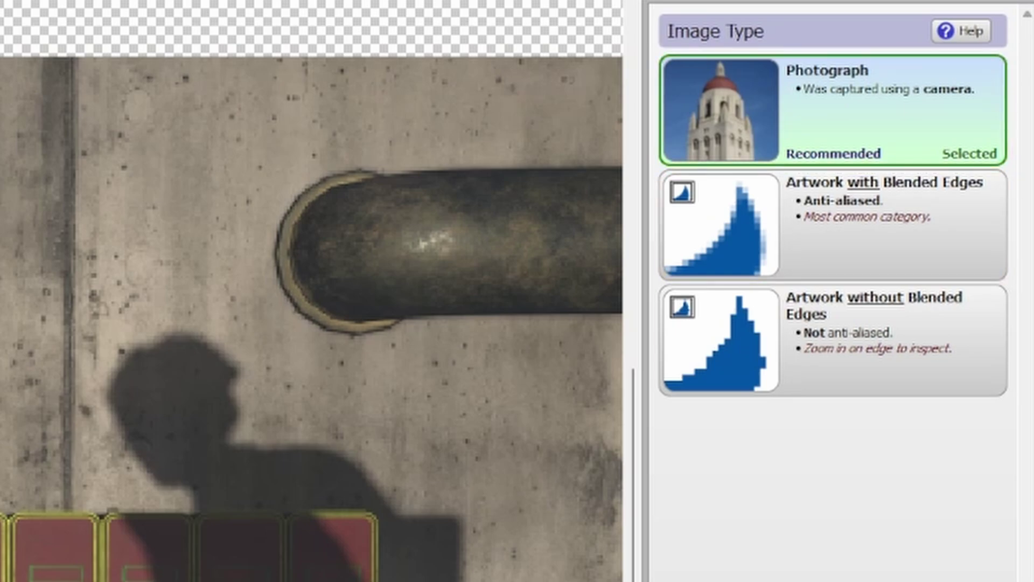
left_click(832, 108)
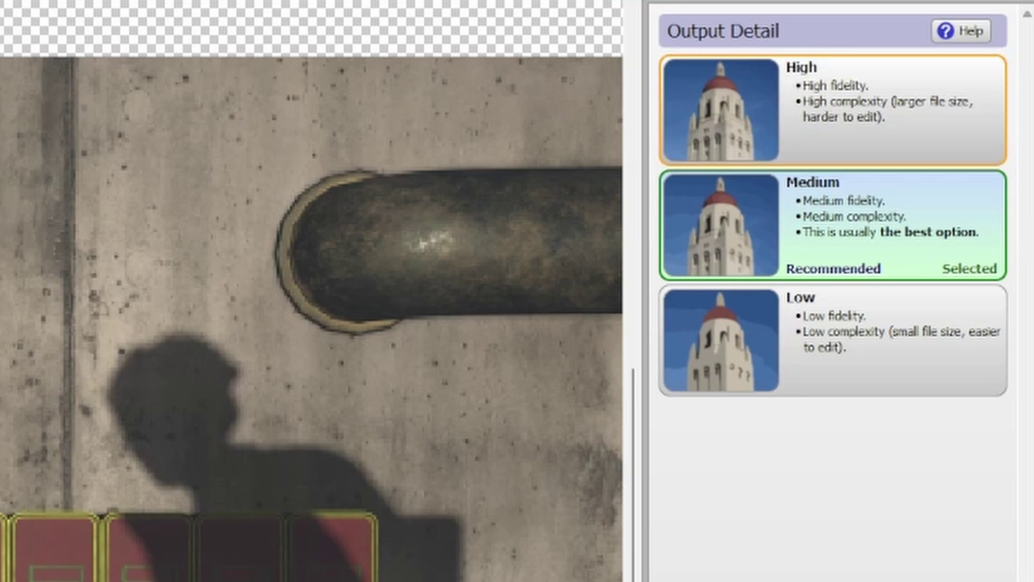
left_click(832, 108)
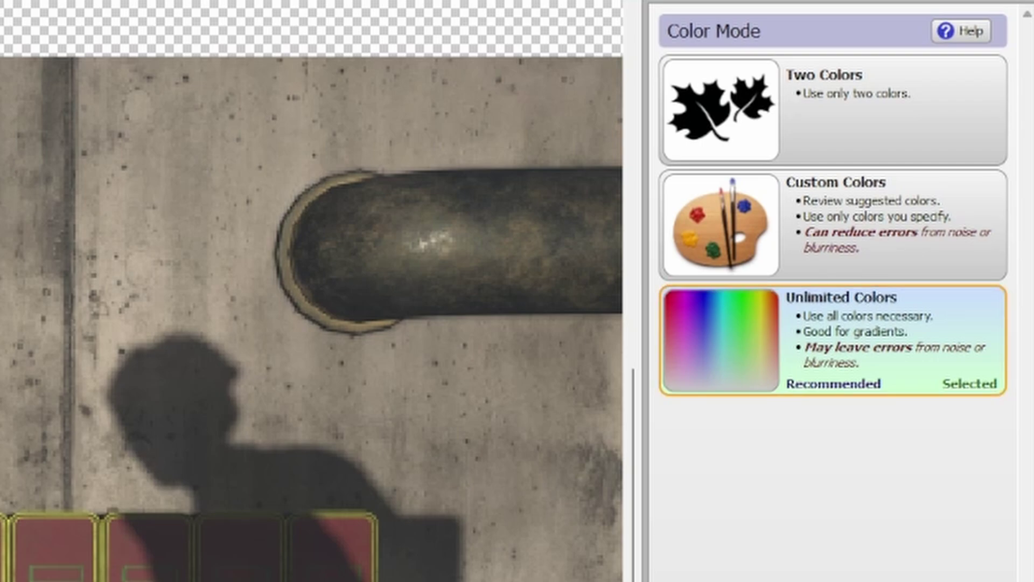
key("Return")
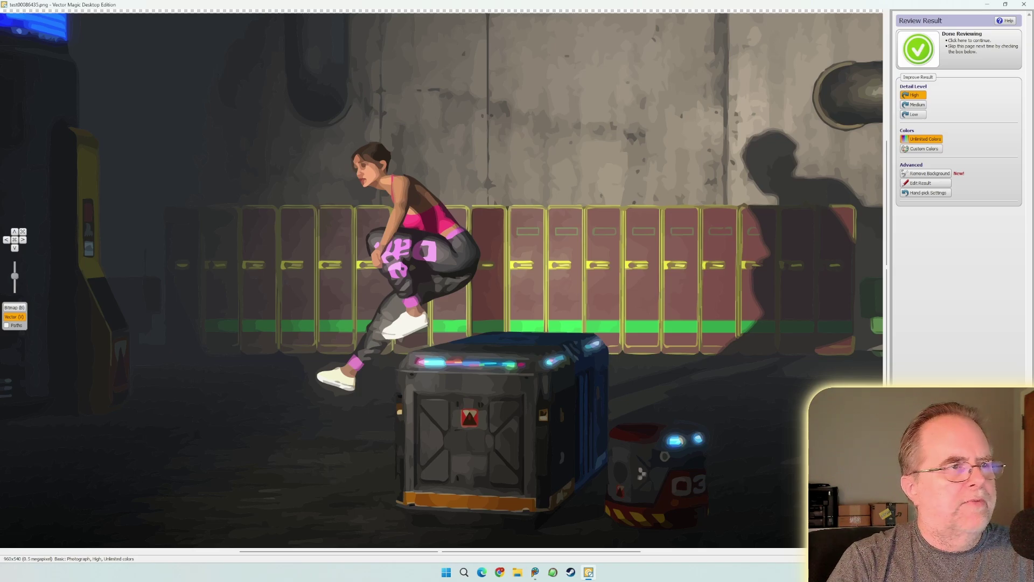
Examine the color shapes on the dancer's face, arms and trousers in the High-detail vector result
scroll(364, 175, "up", 2)
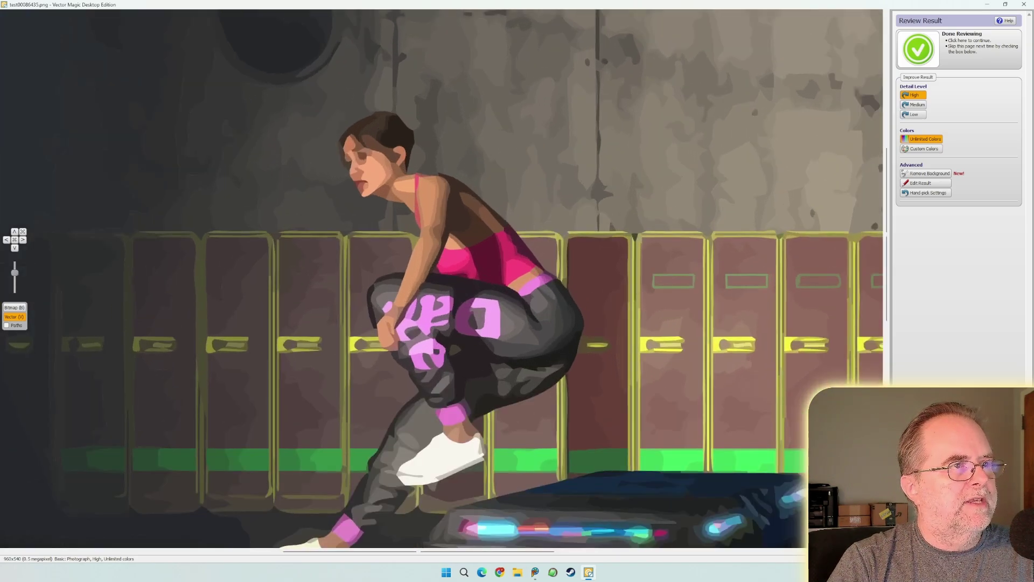
scroll(364, 176, "up", 2)
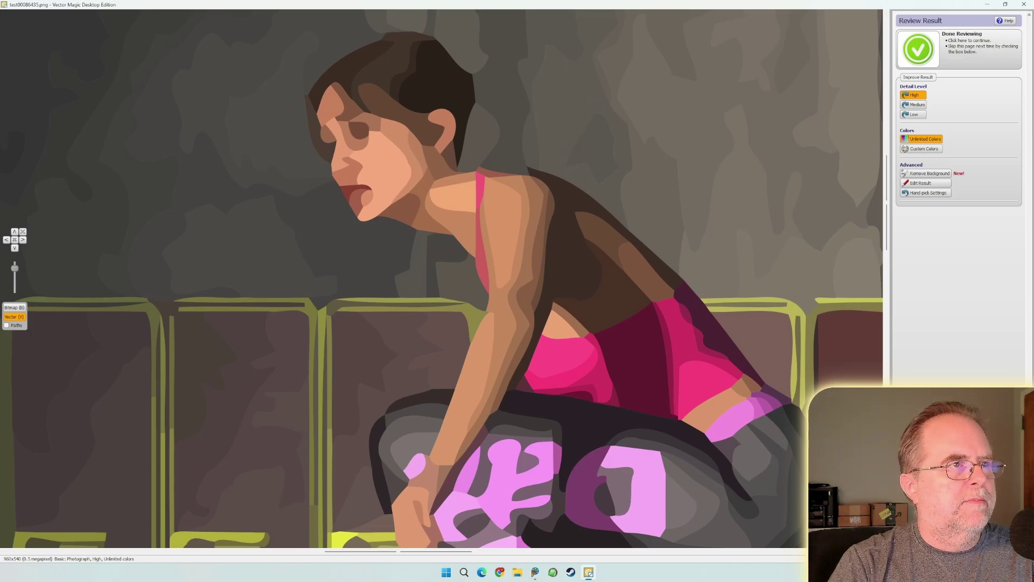
scroll(364, 176, "down", 2)
scroll(364, 176, "down", 2)
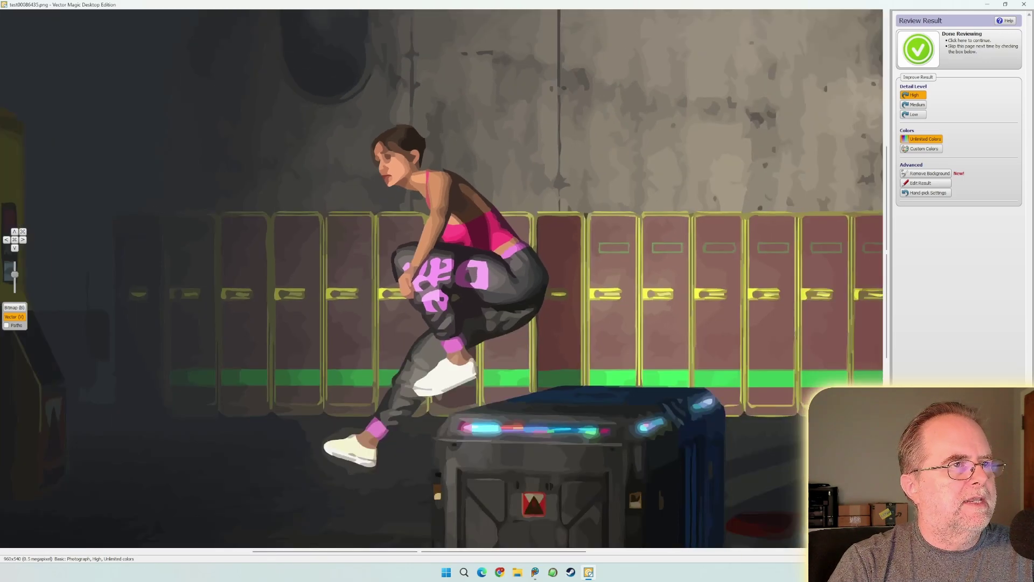
scroll(434, 190, "up", 2)
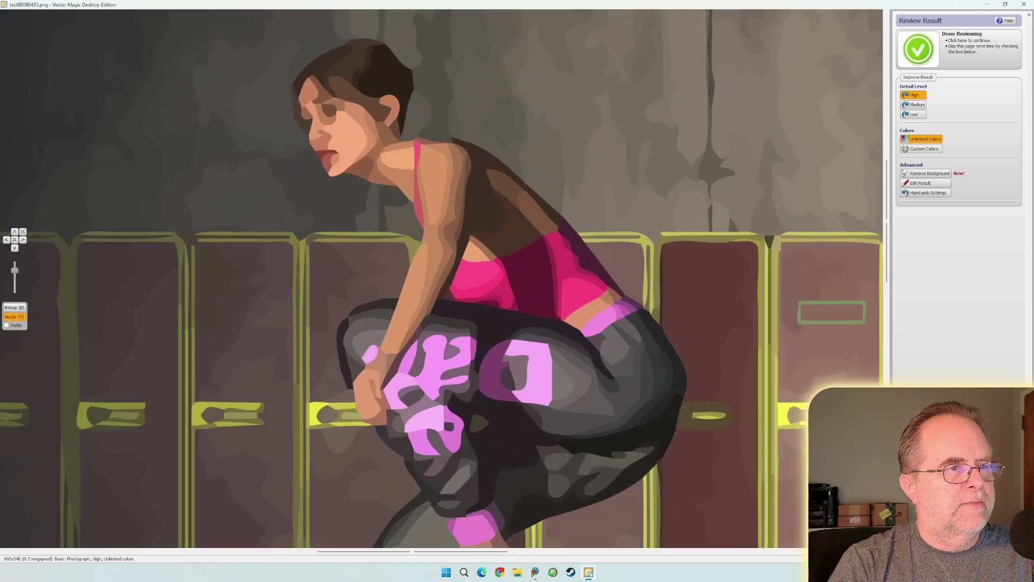
scroll(520, 342, "up", 2)
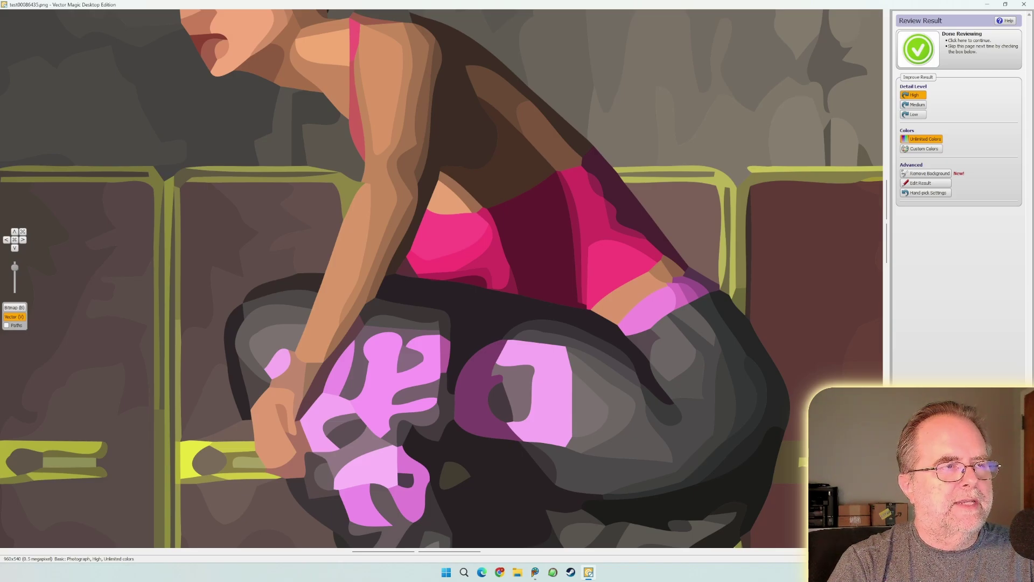
scroll(720, 502, "down", 4)
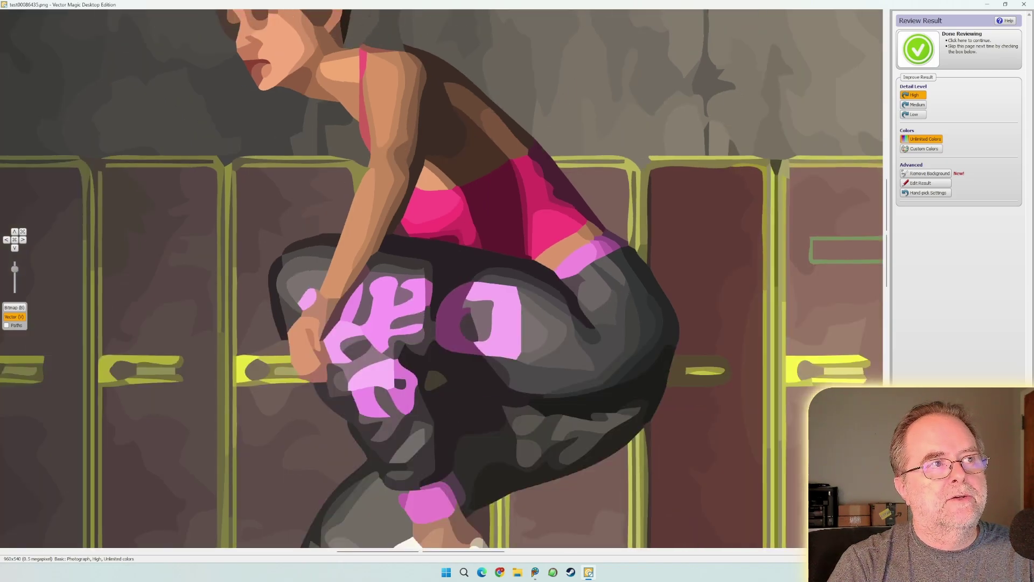
scroll(350, 83, "up", 4)
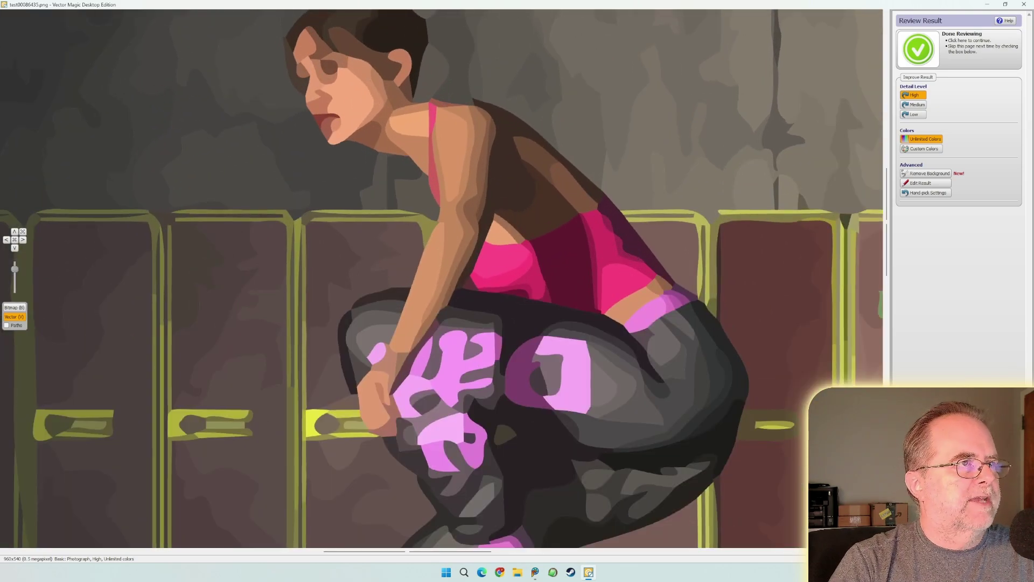
scroll(767, 441, "down", 4)
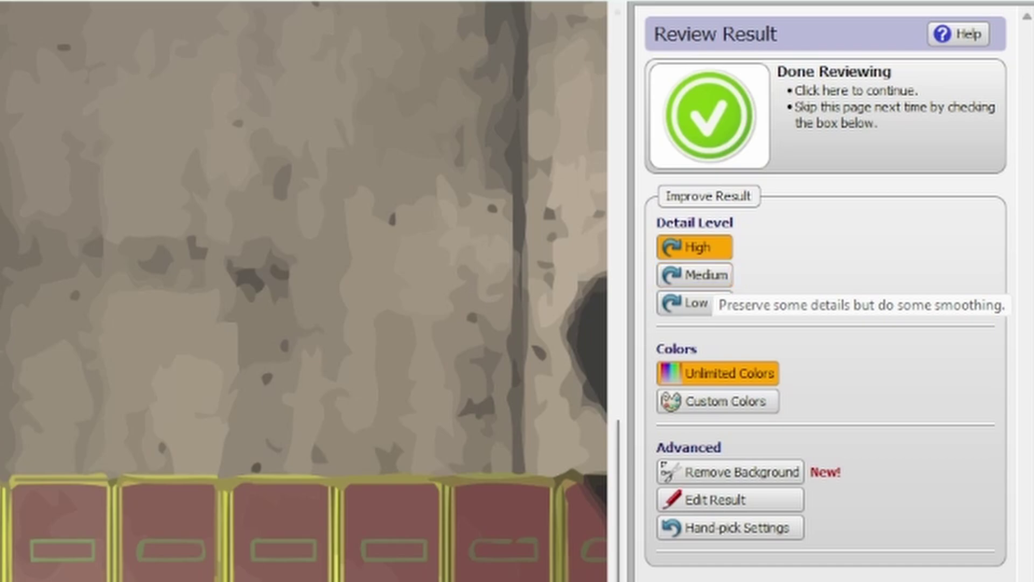
Try the Medium detail level on the vectorized frame and inspect the dancer and the surrounding scene
left_click(694, 302)
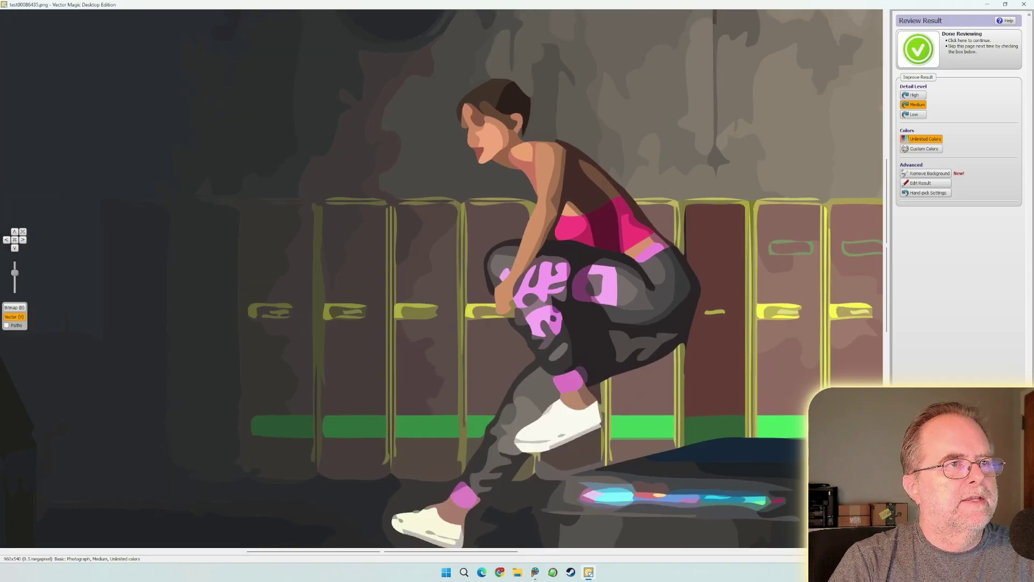
scroll(483, 135, "up", 2)
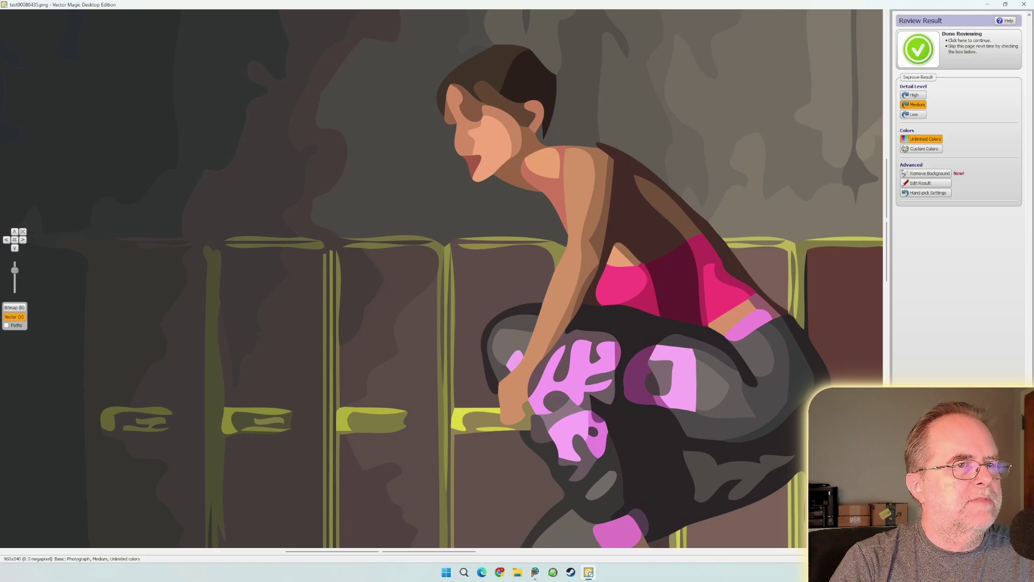
scroll(587, 418, "down", 2)
scroll(497, 152, "down", 1)
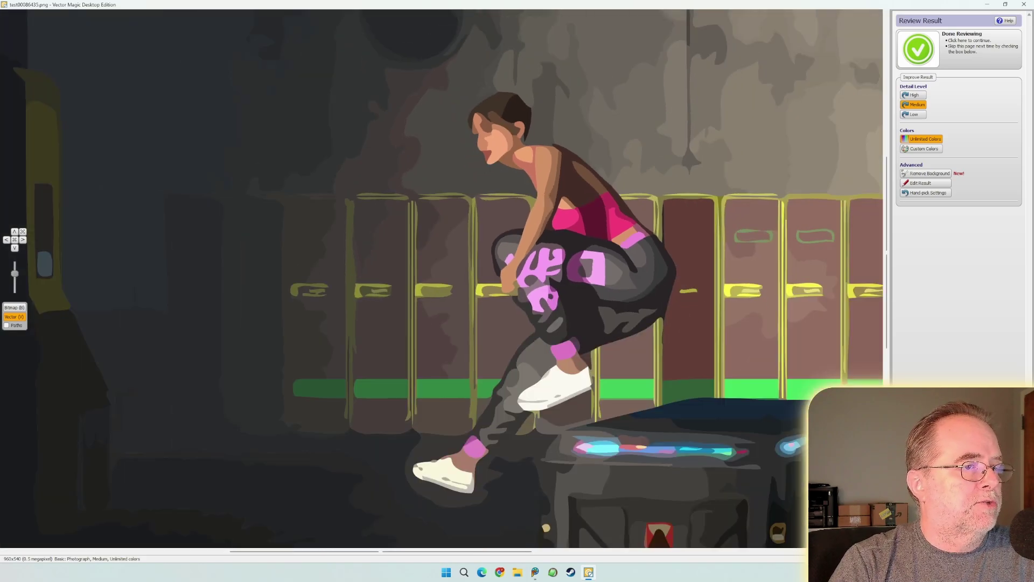
scroll(618, 278, "down", 3)
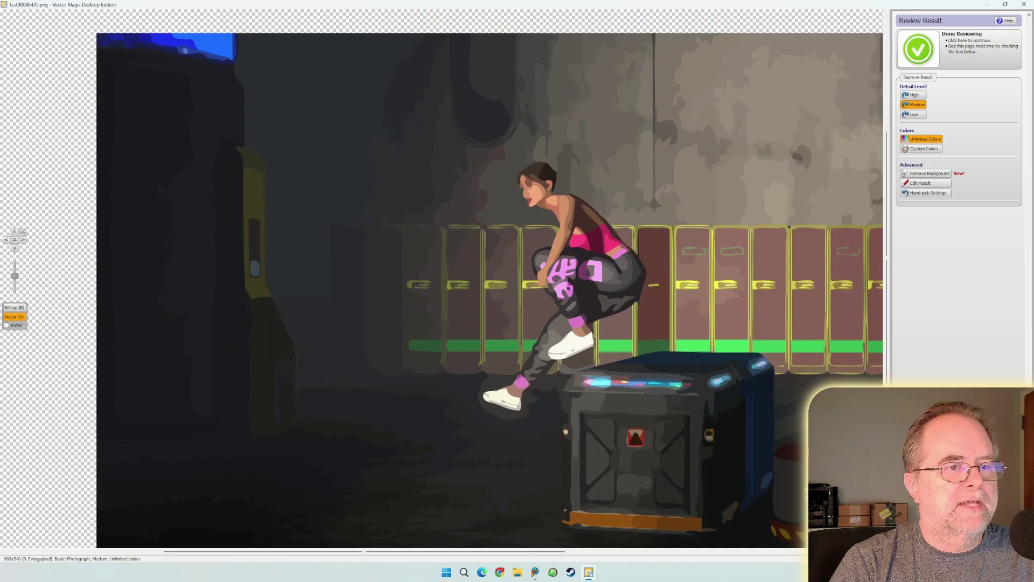
scroll(619, 274, "down", 1)
Set the detail level back to High and inspect the dancer and the whole frame again
left_click(914, 95)
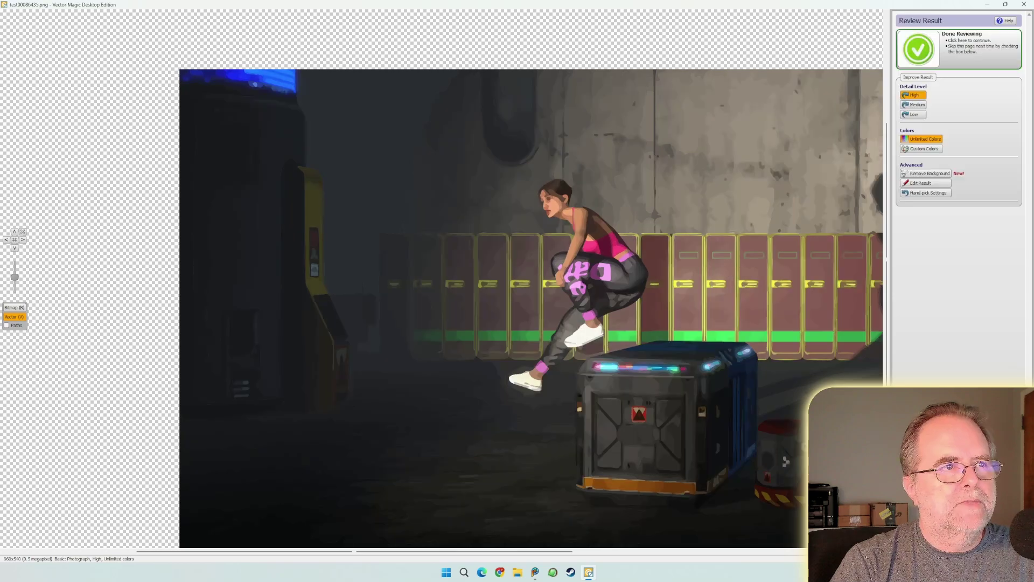
scroll(765, 291, "up", 3)
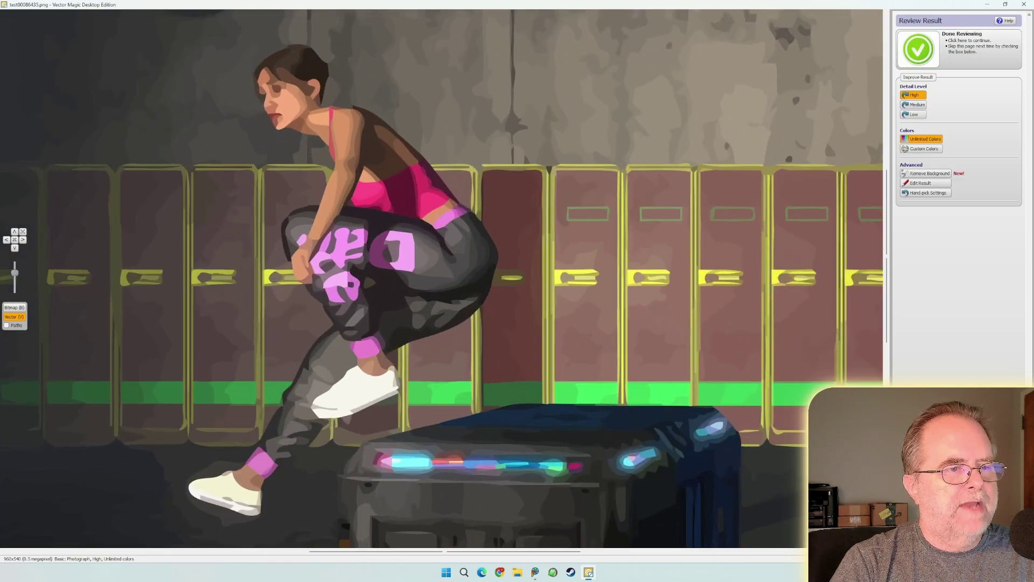
left_click_drag(484, 334, 567, 349)
scroll(442, 278, "down", 2)
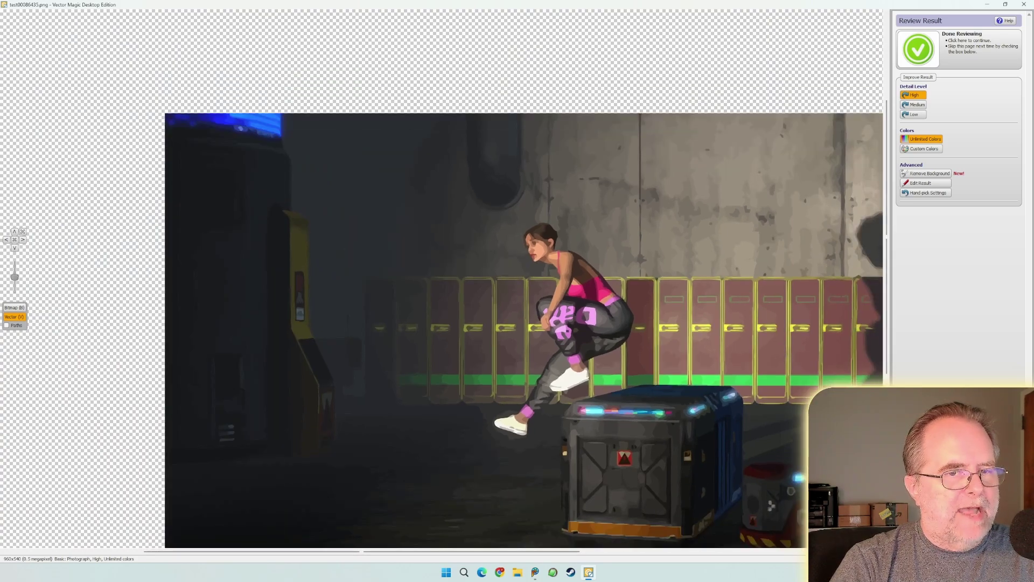
Start a new batch-processing job and add all PNG frames test00086400 to test00086465 from E:\Renders\test
key("ctrl+n")
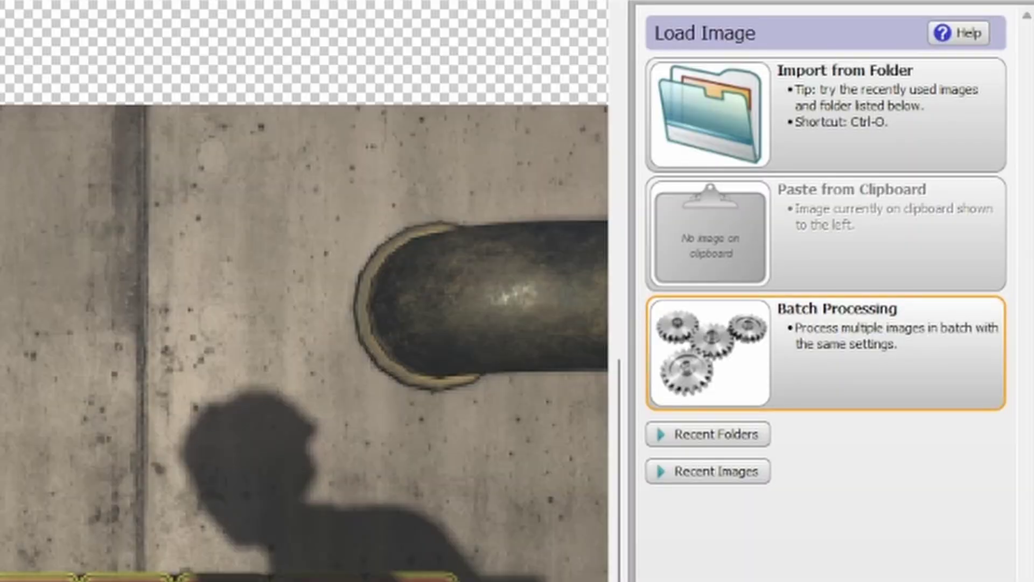
left_click(827, 352)
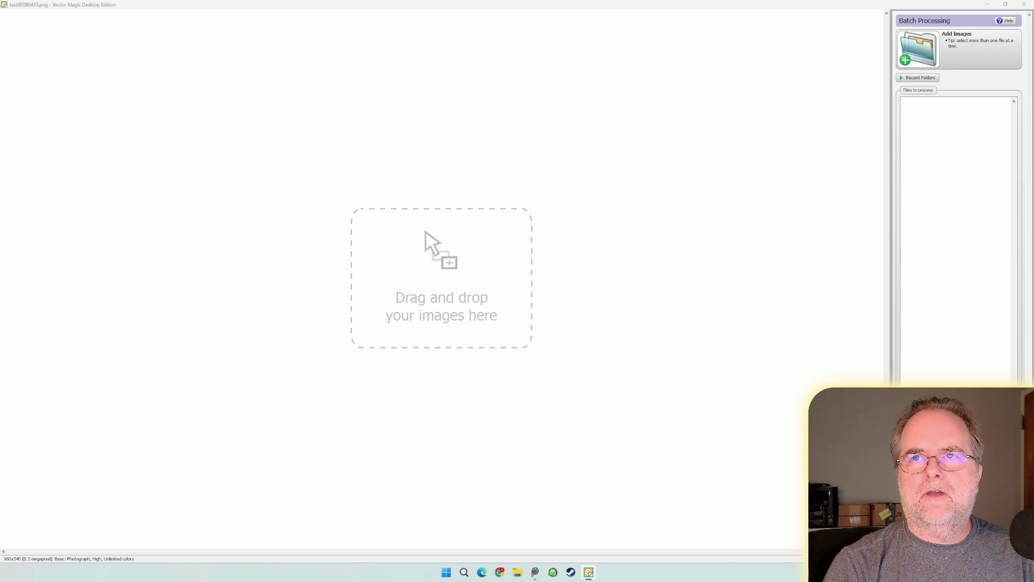
key("alt+Tab")
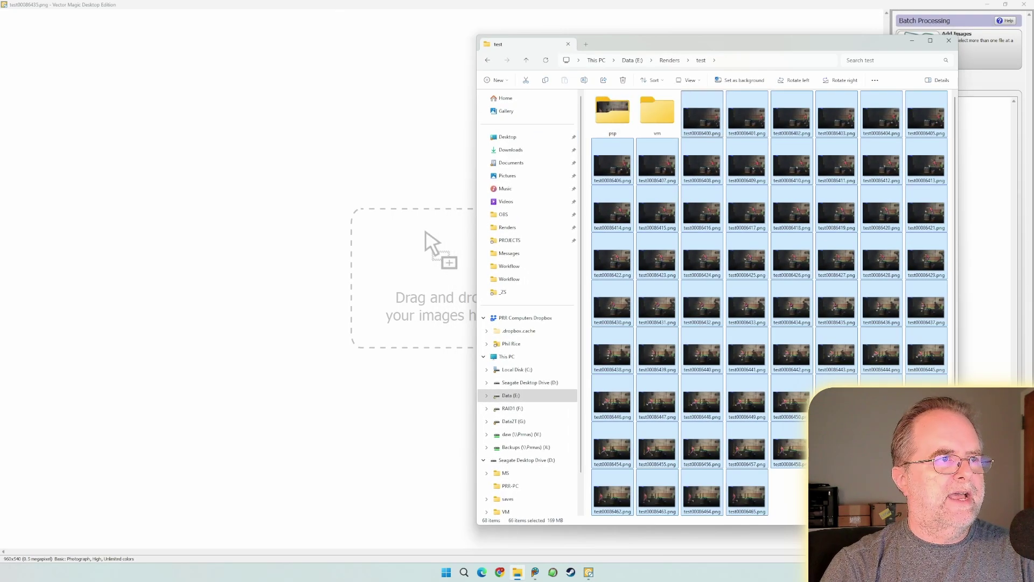
left_click_drag(612, 212, 413, 278)
left_click_drag(603, 43, 1033, 99)
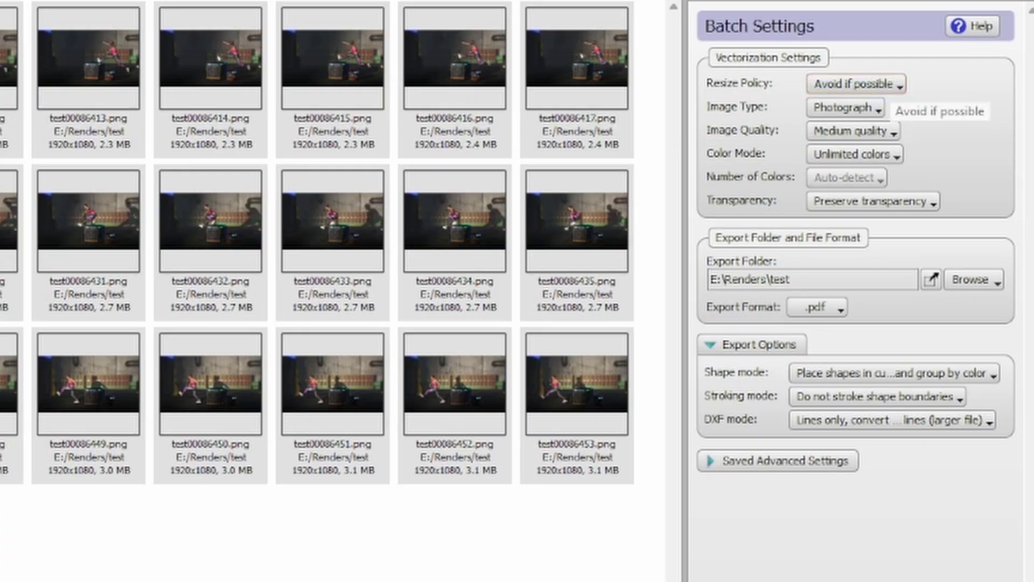
Configure batch vectorization with resizing avoided if possible, Photograph type, High quality, Unlimited colors and preserved transparency
left_click(855, 84)
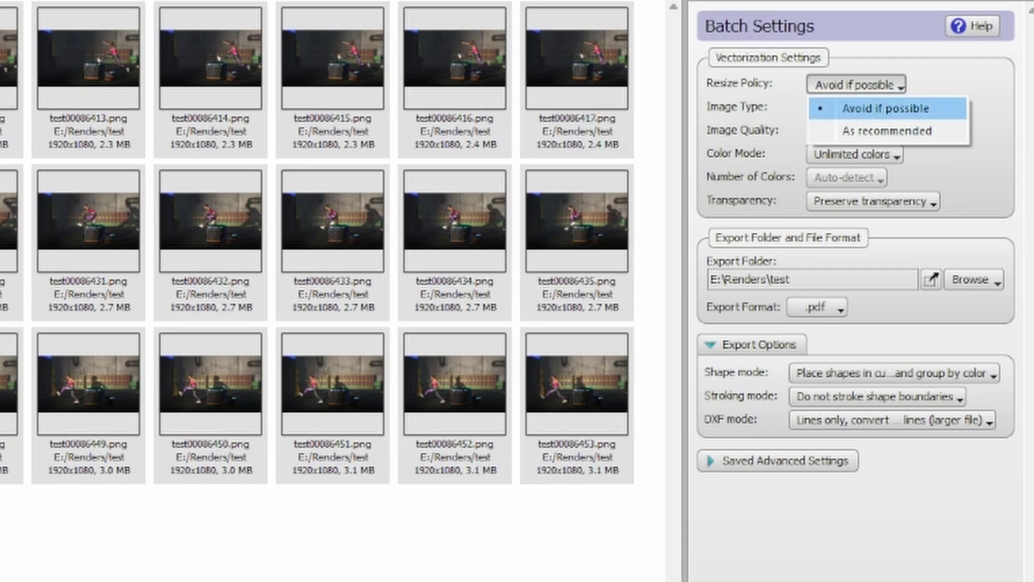
left_click(886, 108)
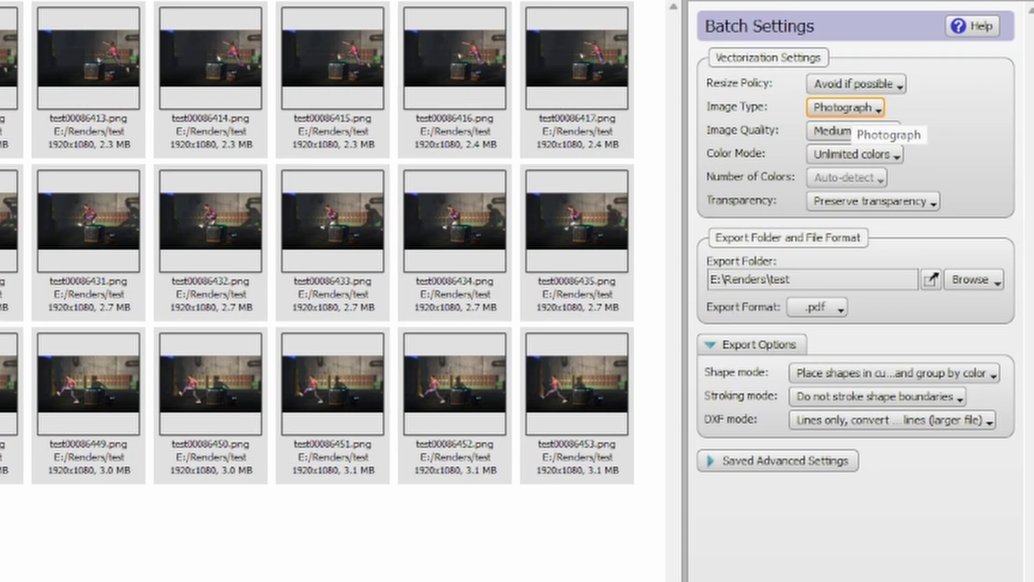
left_click(852, 131)
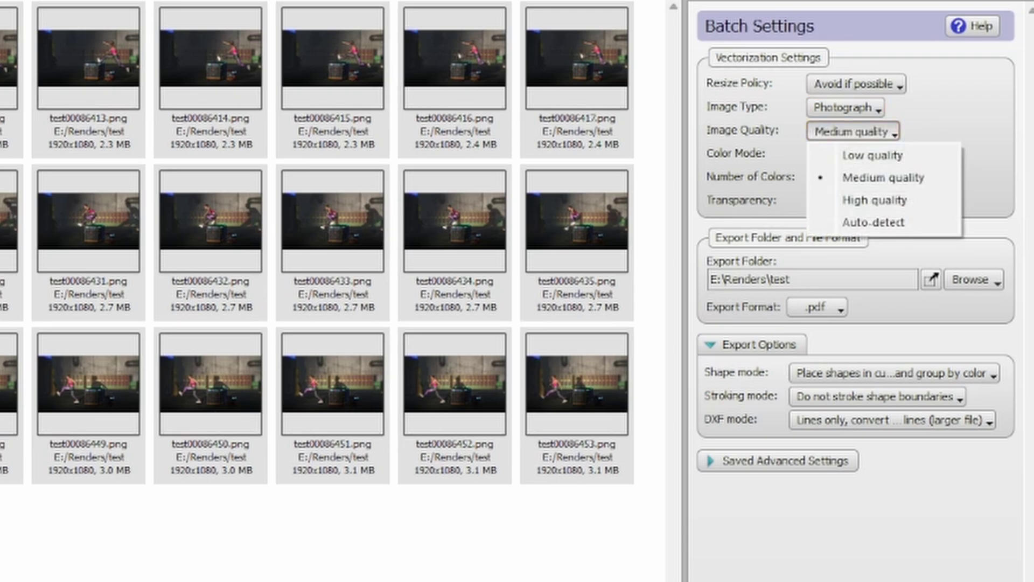
left_click(874, 200)
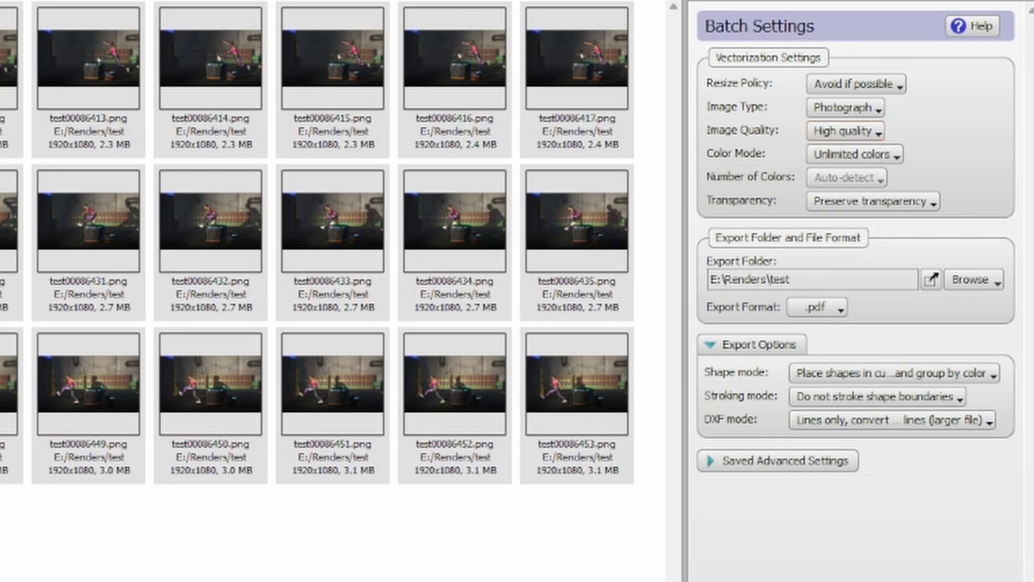
left_click(854, 155)
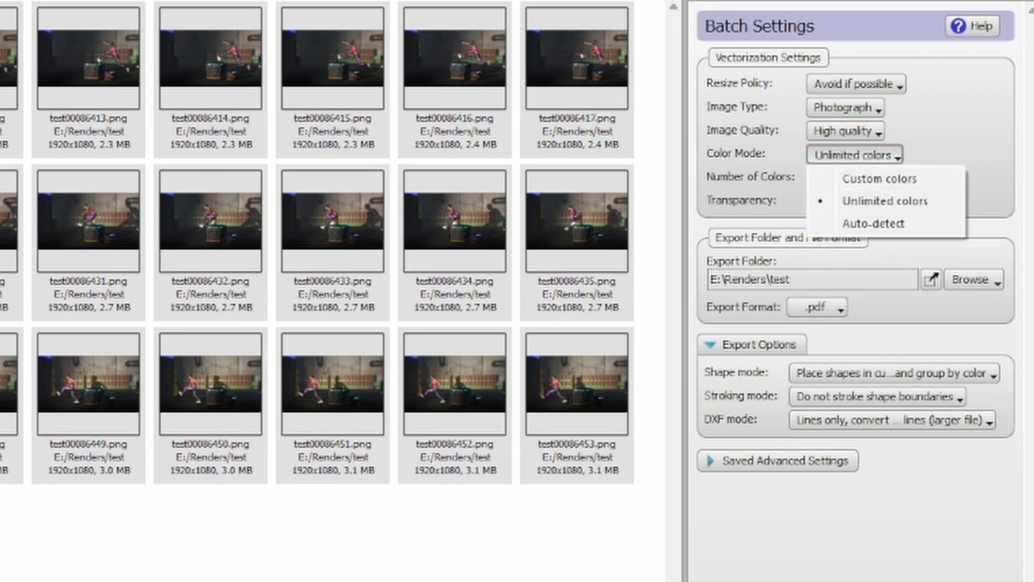
key("Escape")
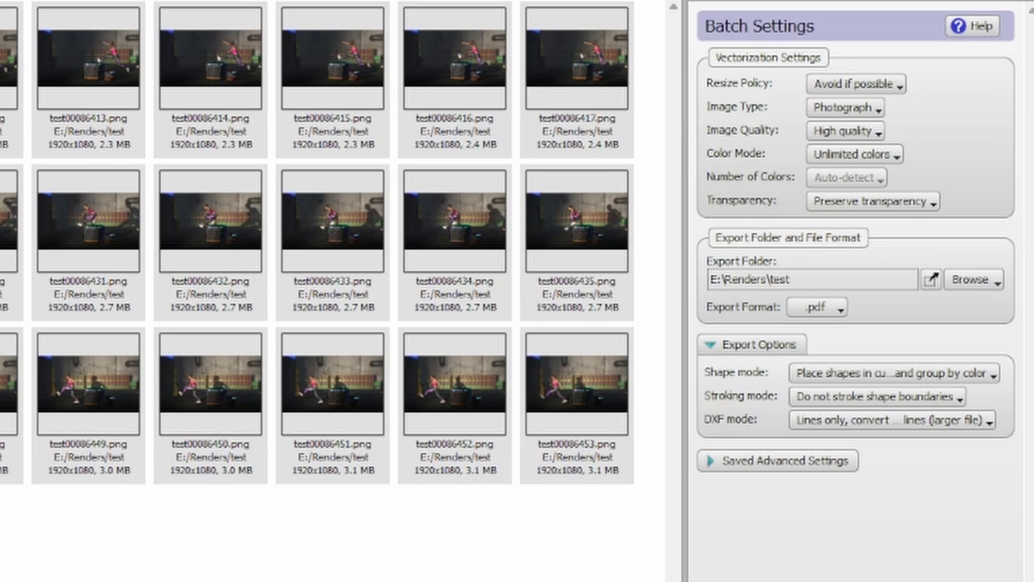
left_click(872, 201)
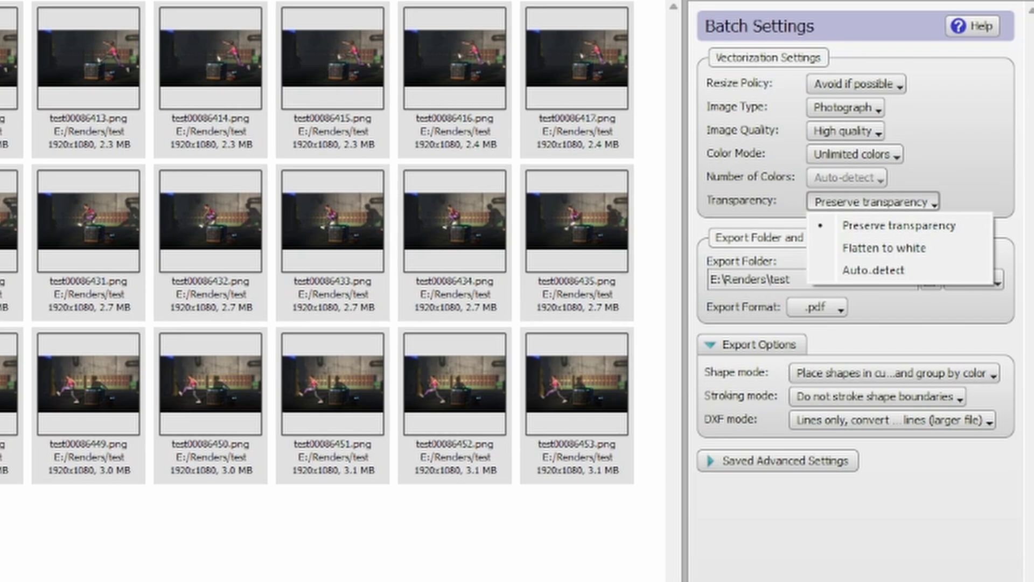
key("Escape")
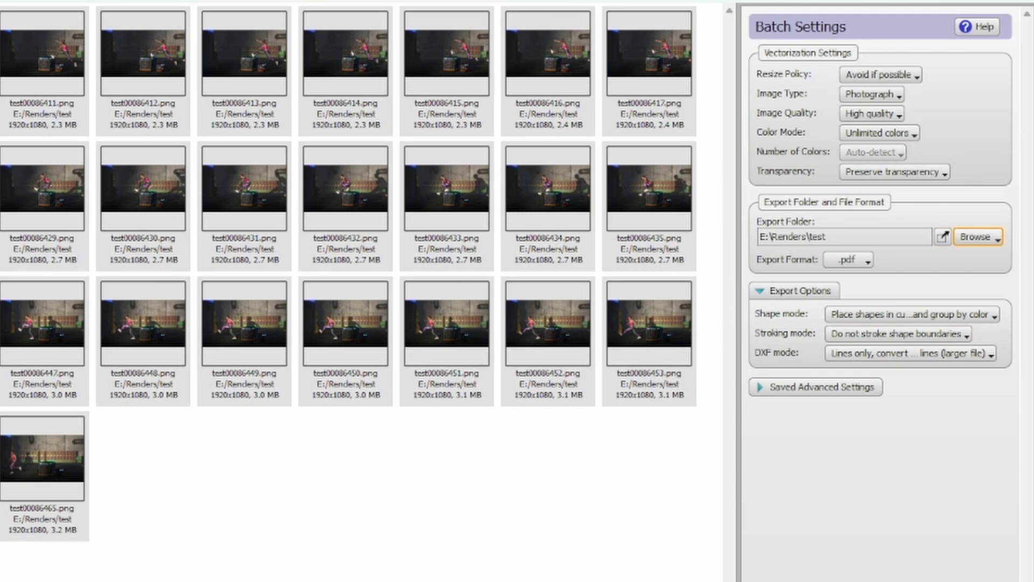
Set the export folder to E:\Renders\test\vm with PDF as the format, and run the batch
left_click(978, 237)
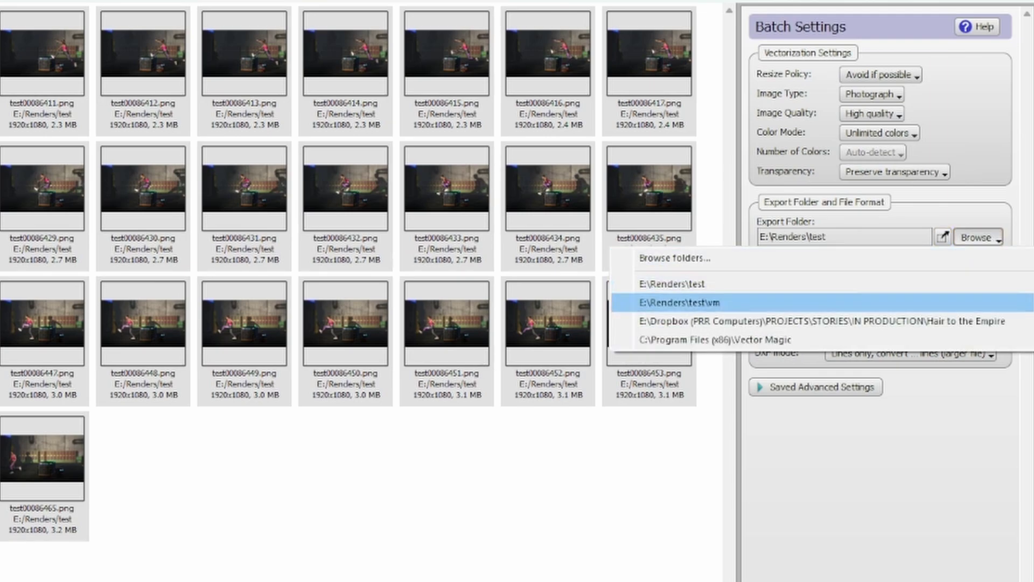
left_click(679, 303)
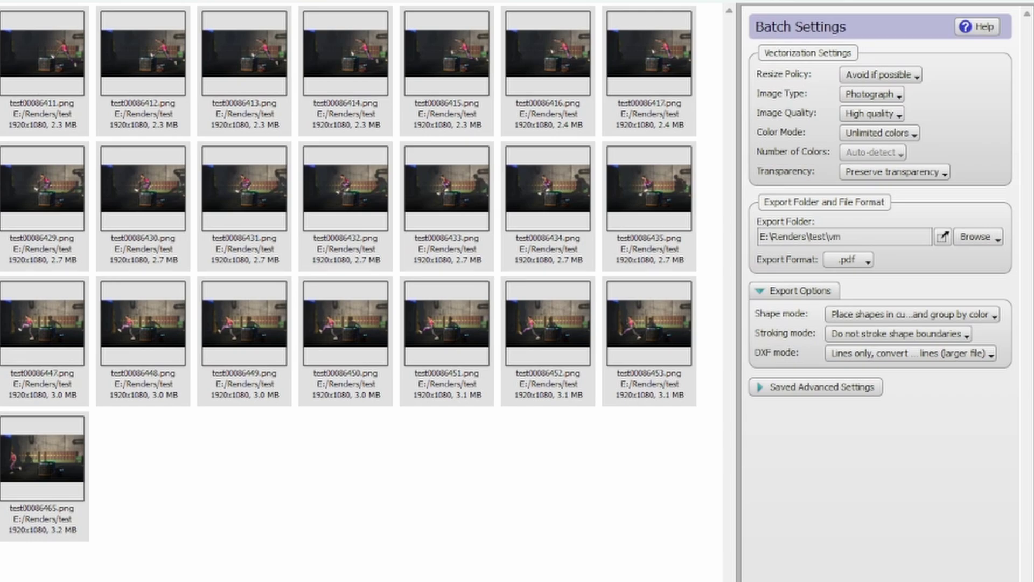
left_click(848, 260)
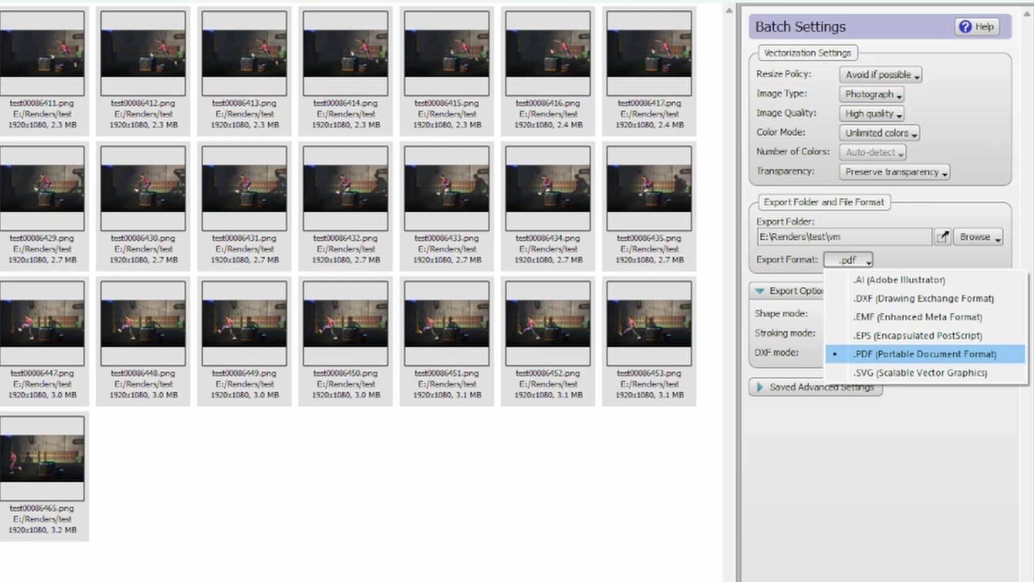
key("Return")
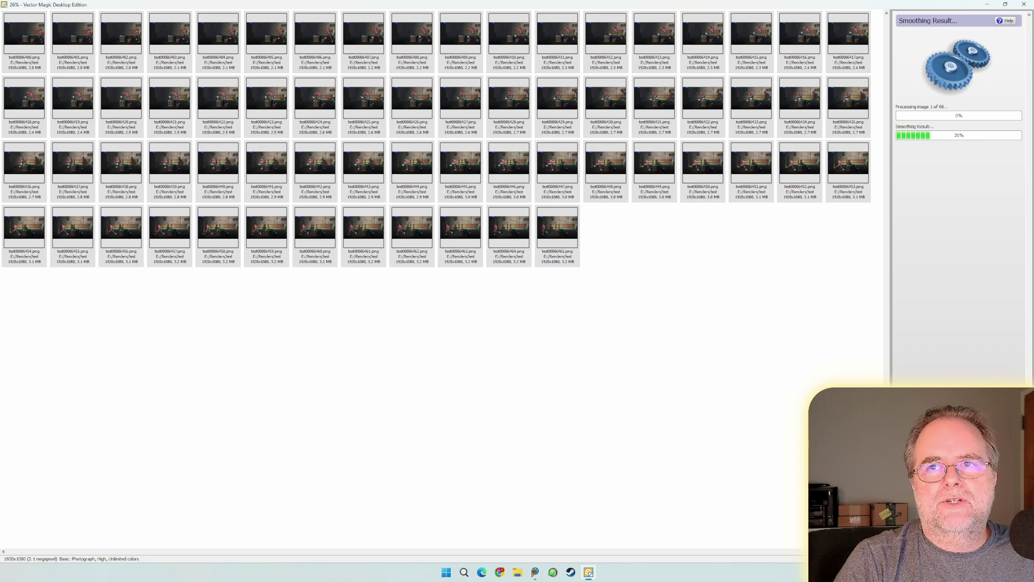
Open the vm export folder in File Explorer and show its files in list view
left_click_drag(1033, 50, 538, 51)
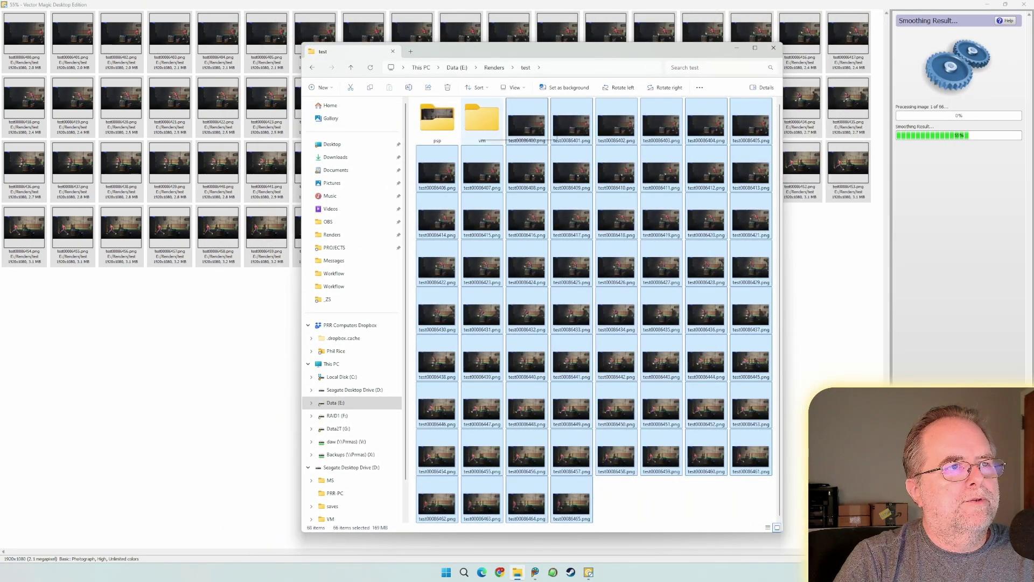
left_click(482, 119)
double_click(482, 120)
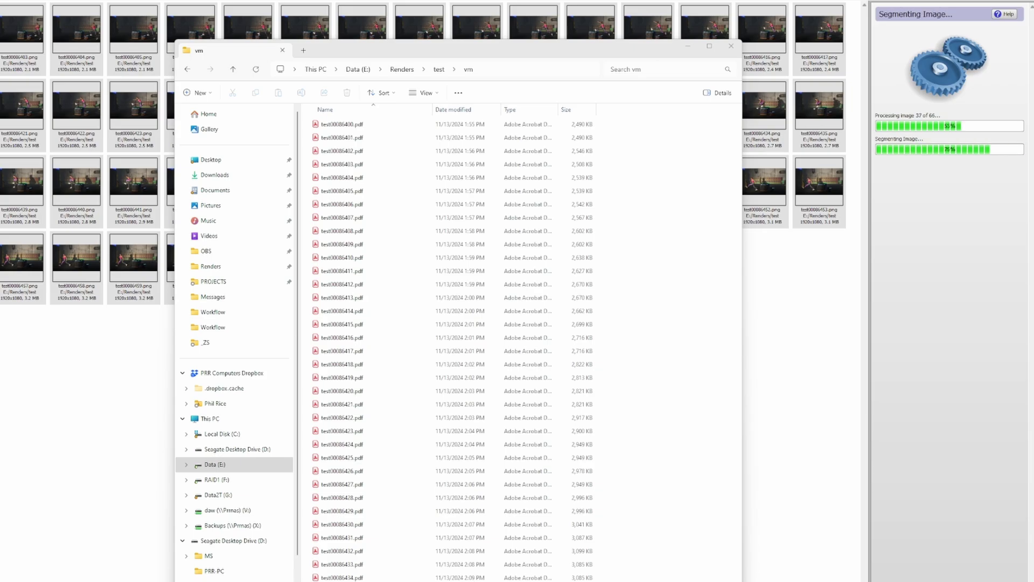
key("ctrl+shift+5")
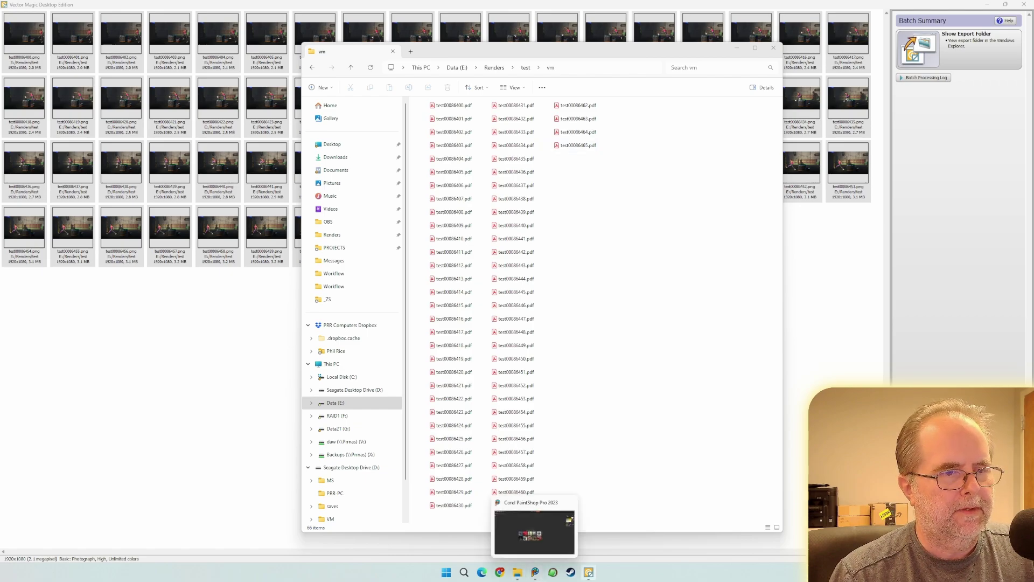
Close Vector Magic and place the vm folder window beside the empty PaintShop Pro workspace
left_click(517, 572)
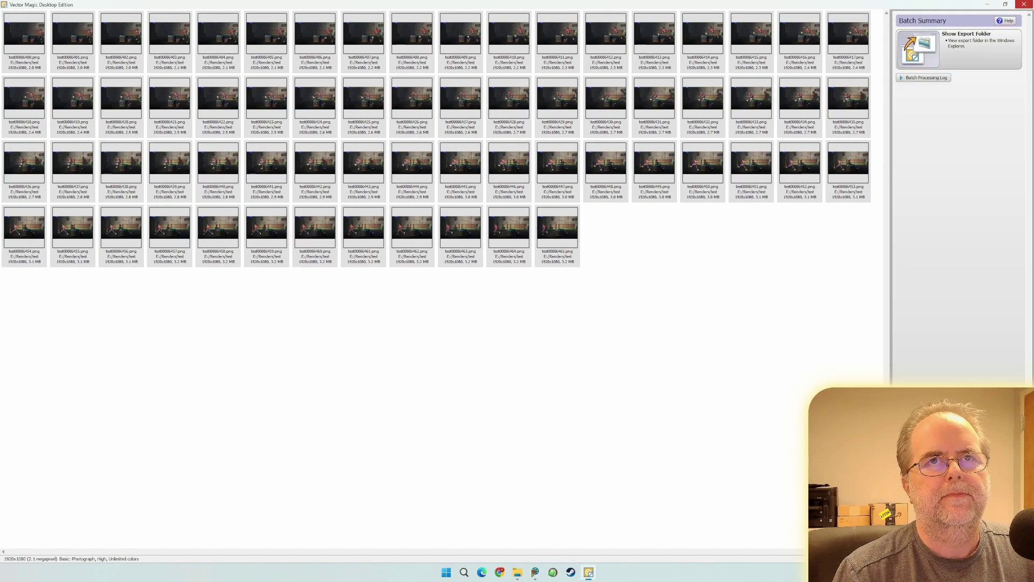
left_click(1024, 4)
left_click(526, 572)
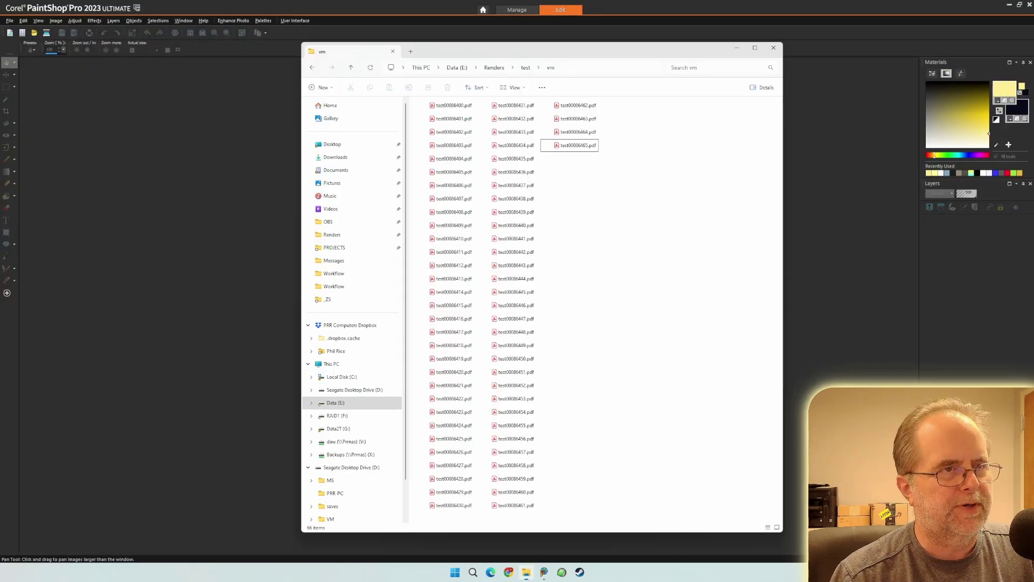
left_click_drag(538, 49, 766, 53)
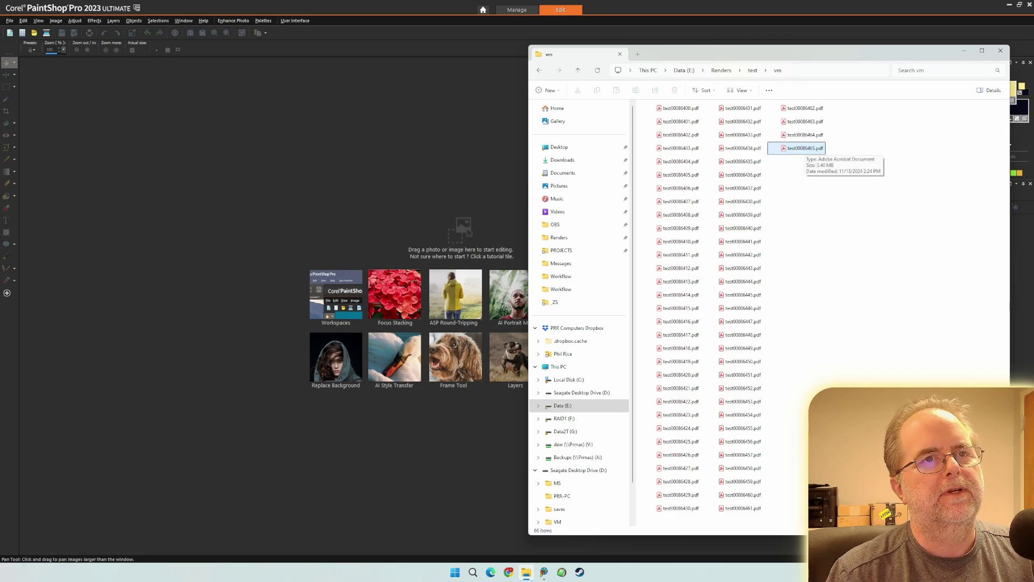
Open test00086465.pdf from the vm folder in PaintShop Pro through the PostScript Renderer
left_click(803, 148)
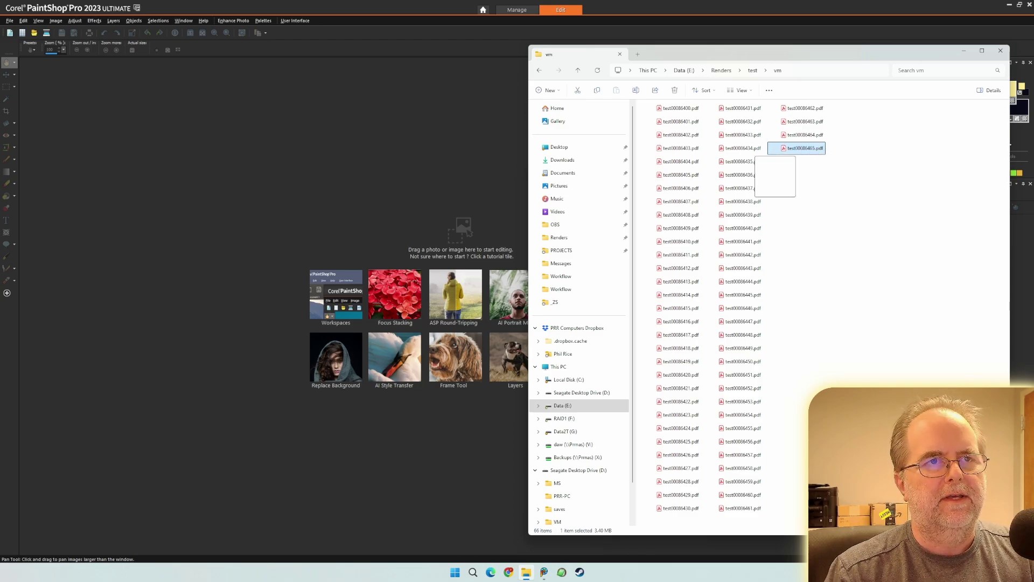
left_click_drag(802, 148, 409, 183)
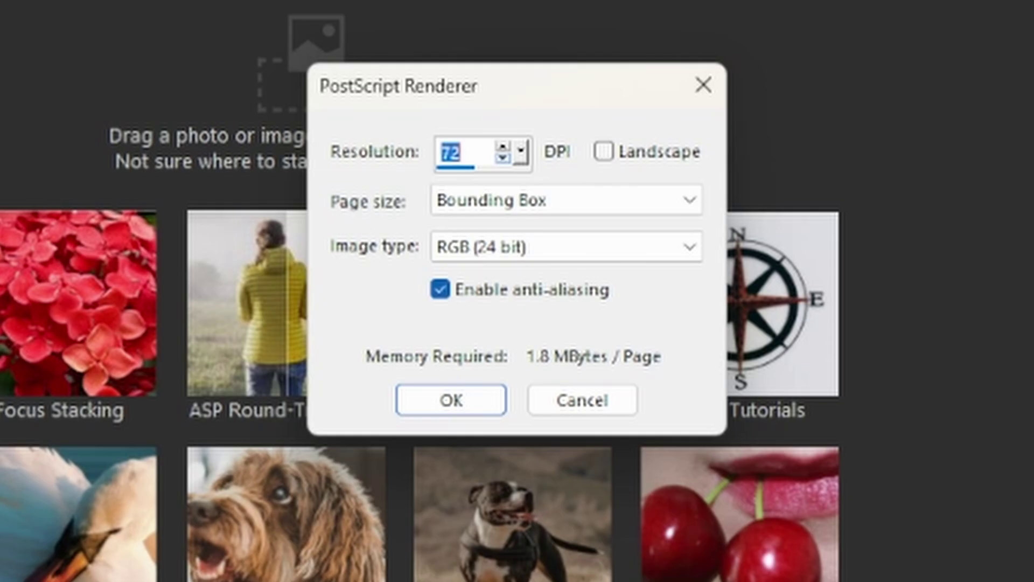
key("Return")
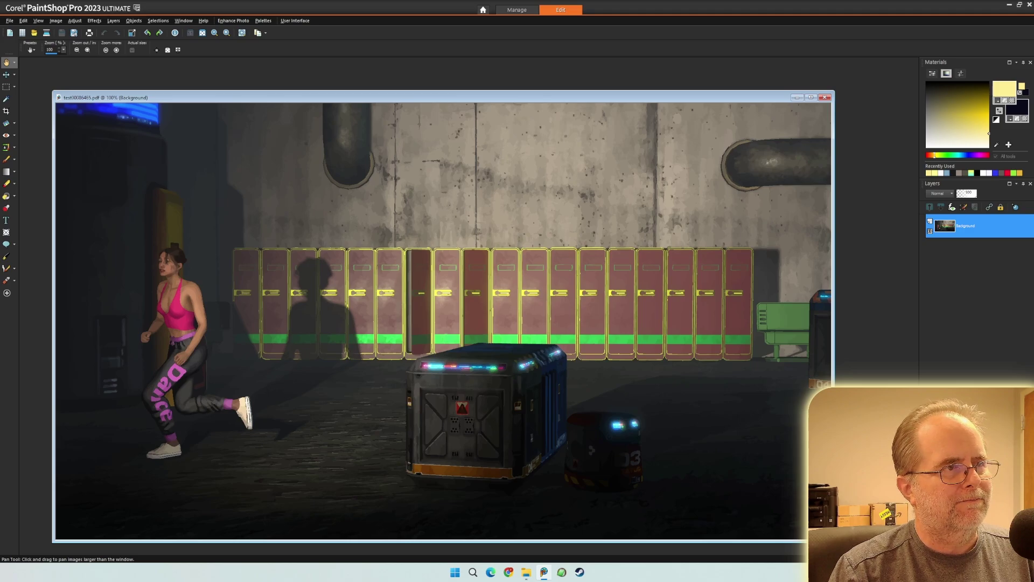
Inspect the dancer and lockers in the vectorized frame up close and as a whole, and close the image
scroll(201, 307, "up", 4)
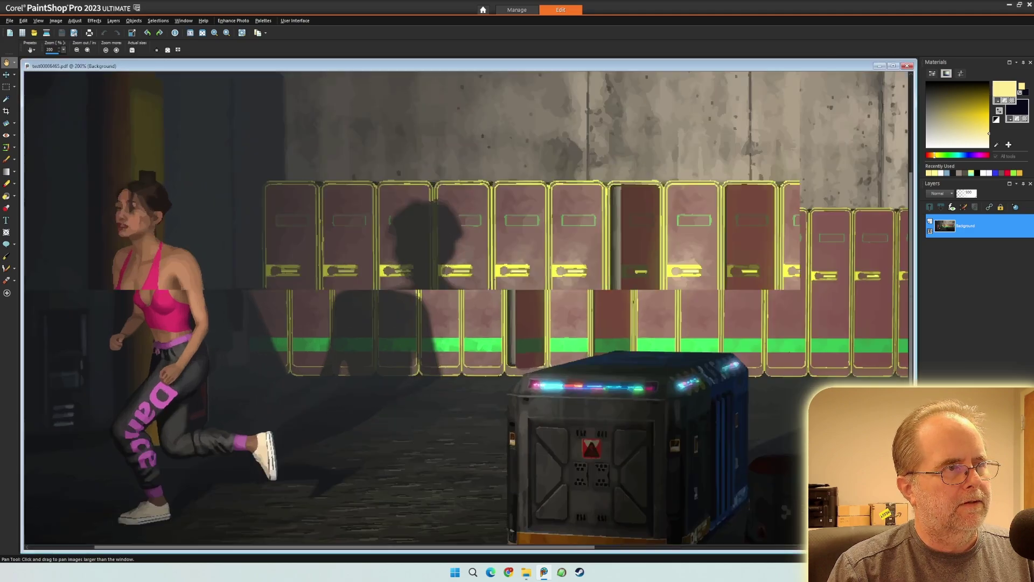
scroll(200, 307, "up", 1)
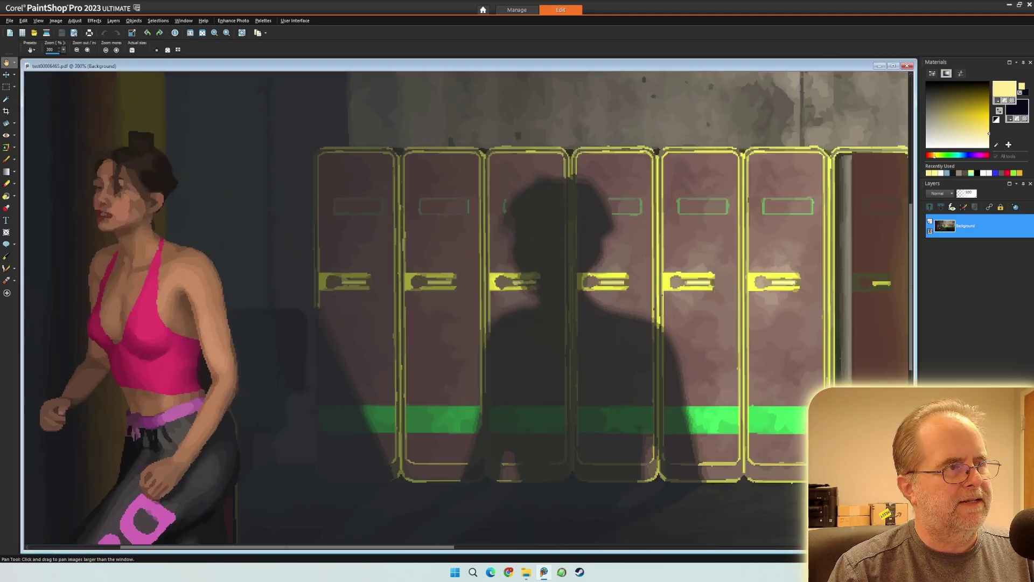
scroll(200, 307, "down", 6)
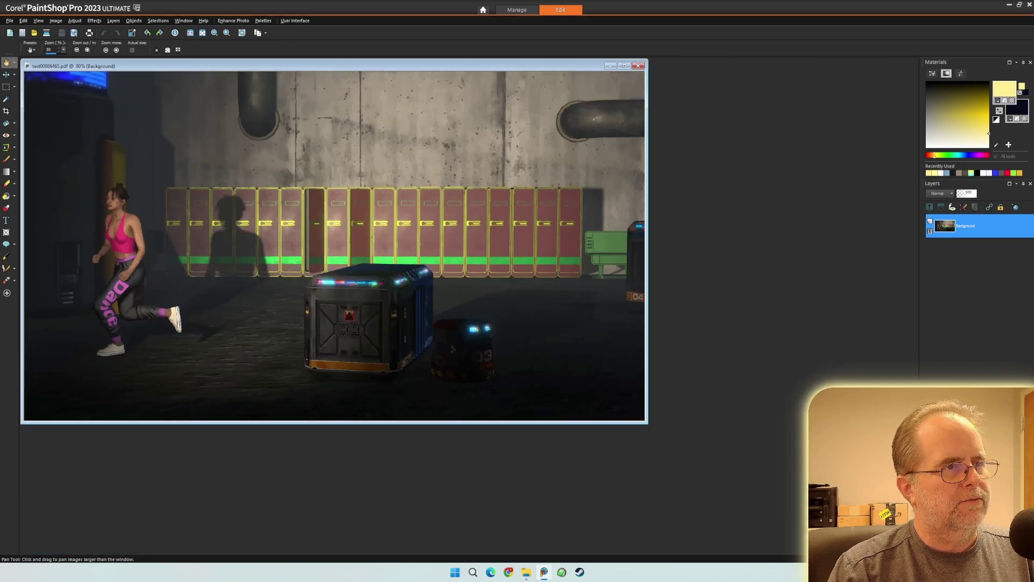
scroll(201, 307, "up", 1)
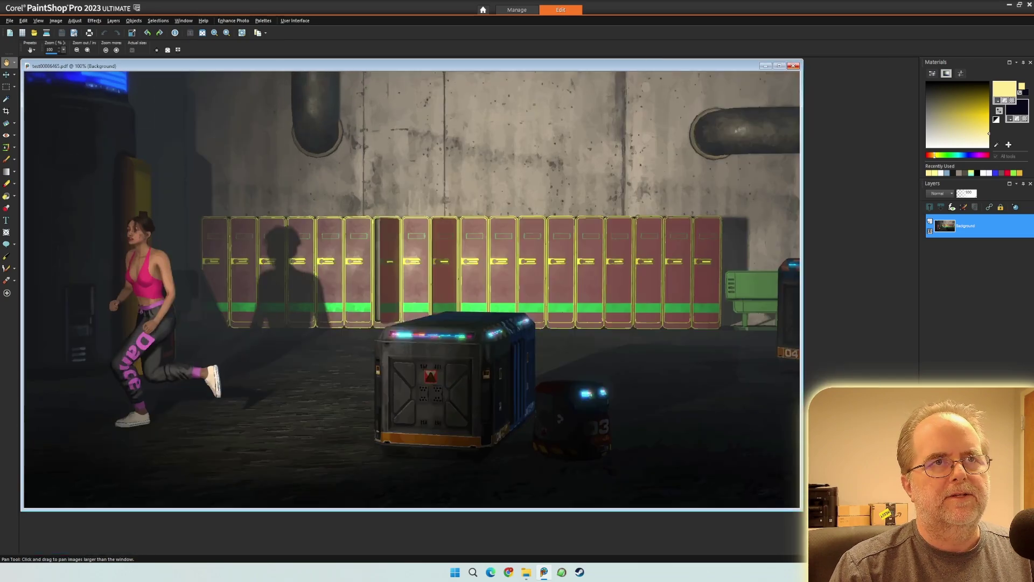
left_click(793, 66)
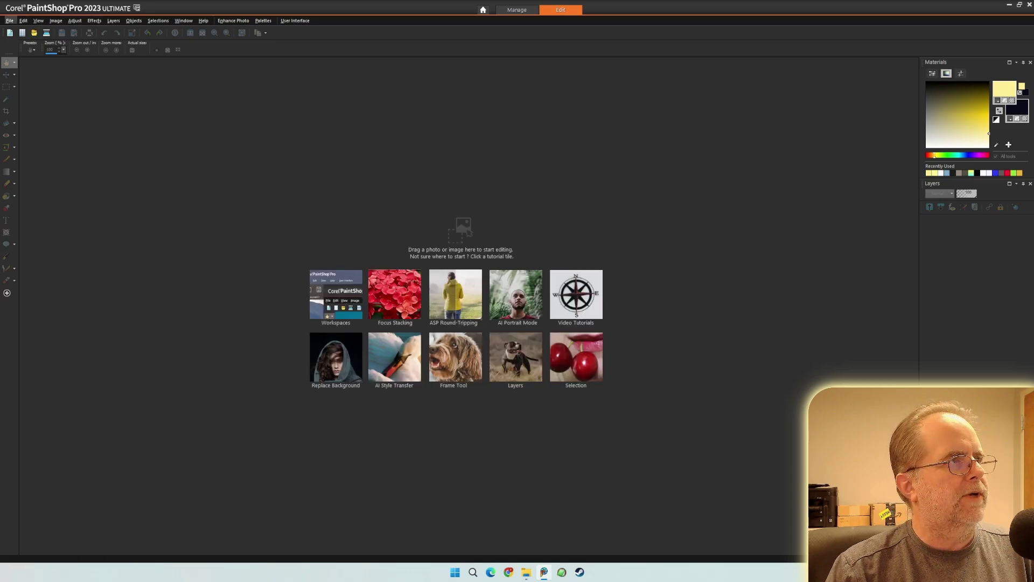
Open the Batch Process dialog in PaintShop Pro and highlight all PDF files of the vm folder in File Explorer
left_click(9, 21)
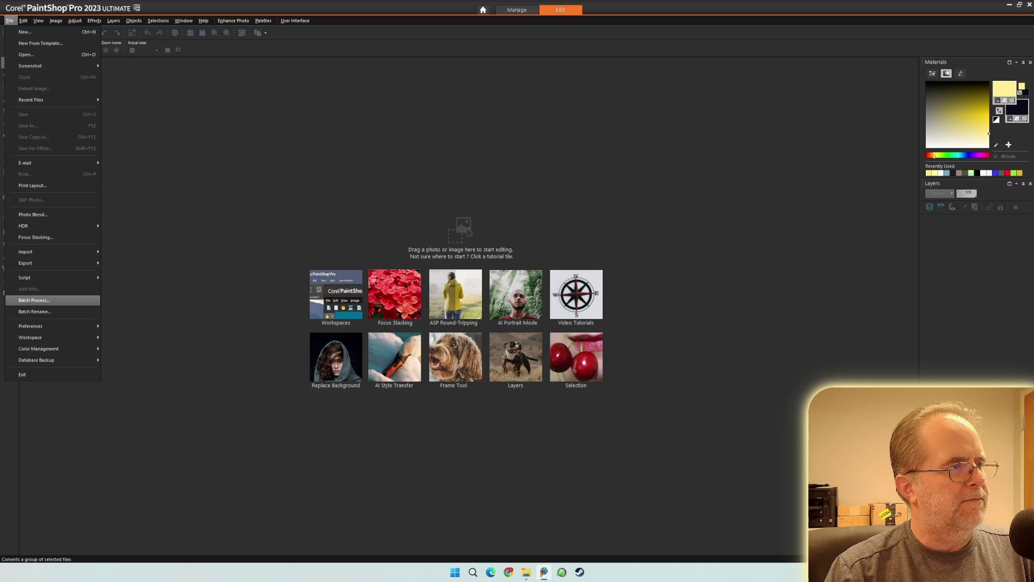
key("Return")
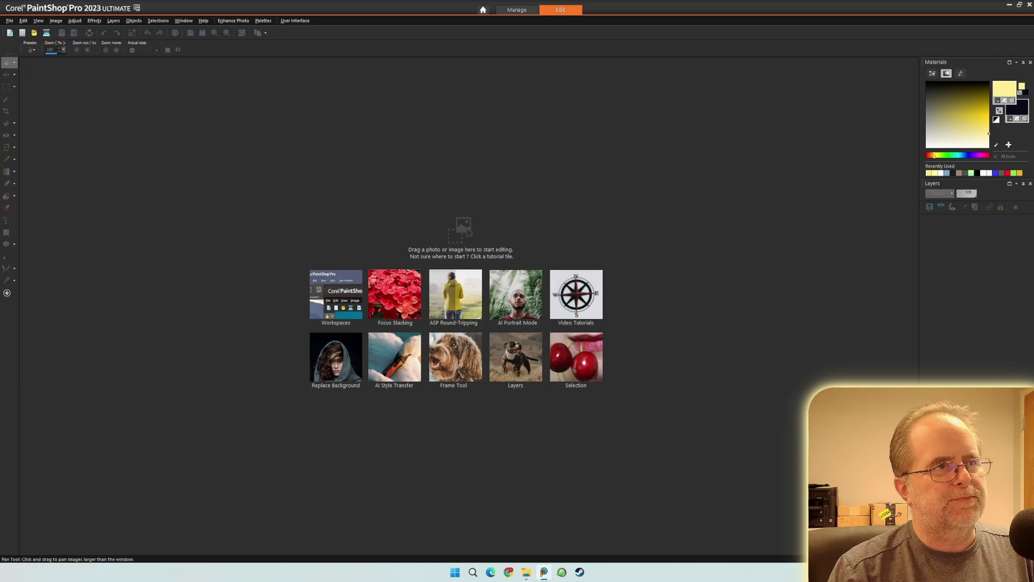
left_click(442, 235)
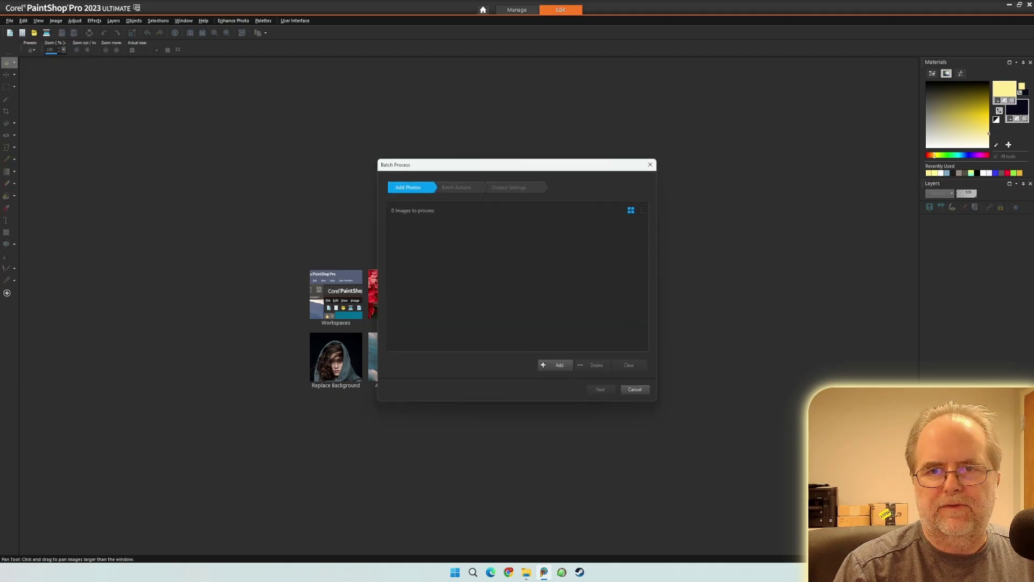
left_click(526, 572)
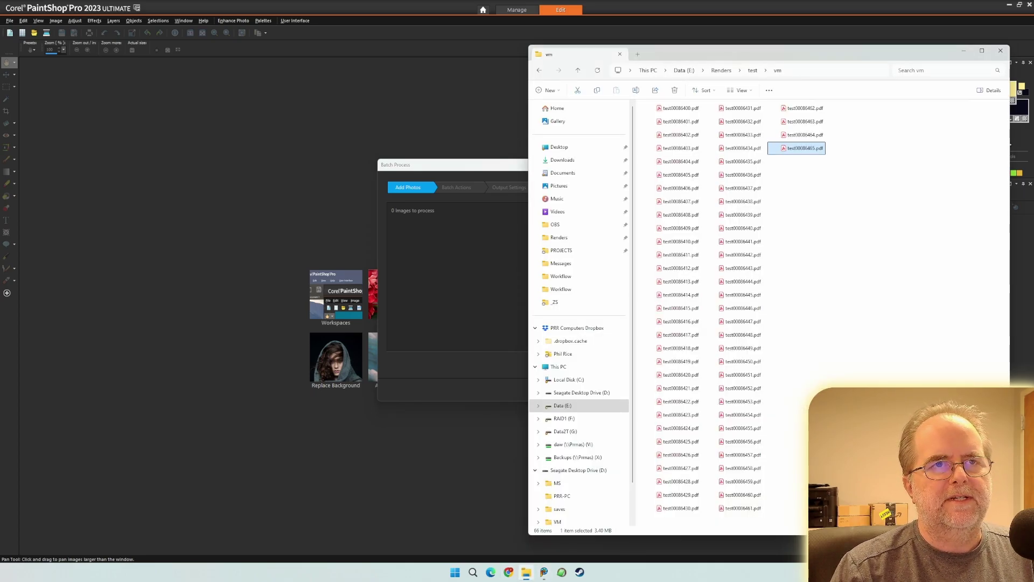
left_click_drag(858, 104, 656, 515)
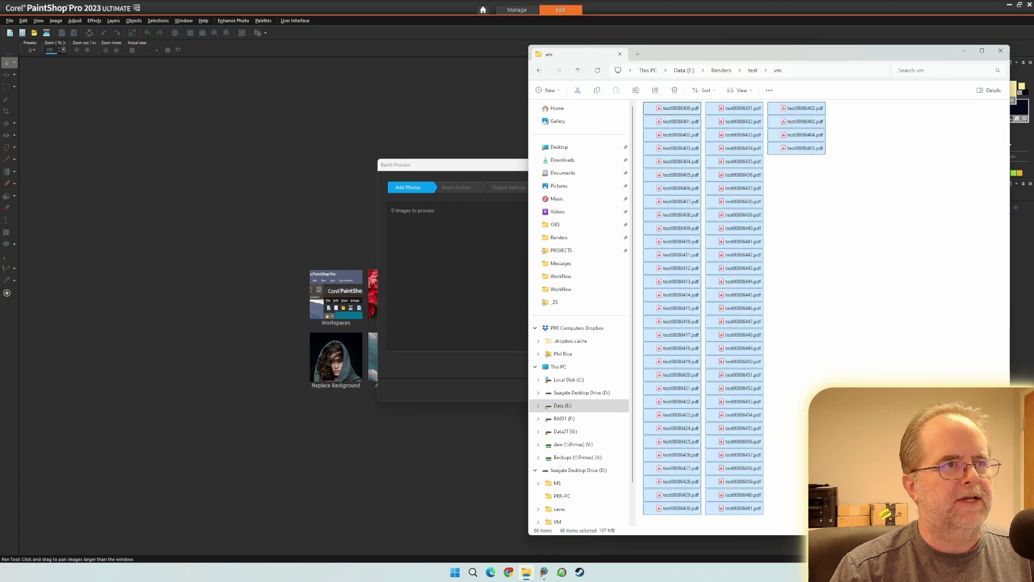
key("alt+Tab")
Add all the PDF files from the vm folder to the PaintShop Pro batch process
left_click(556, 365)
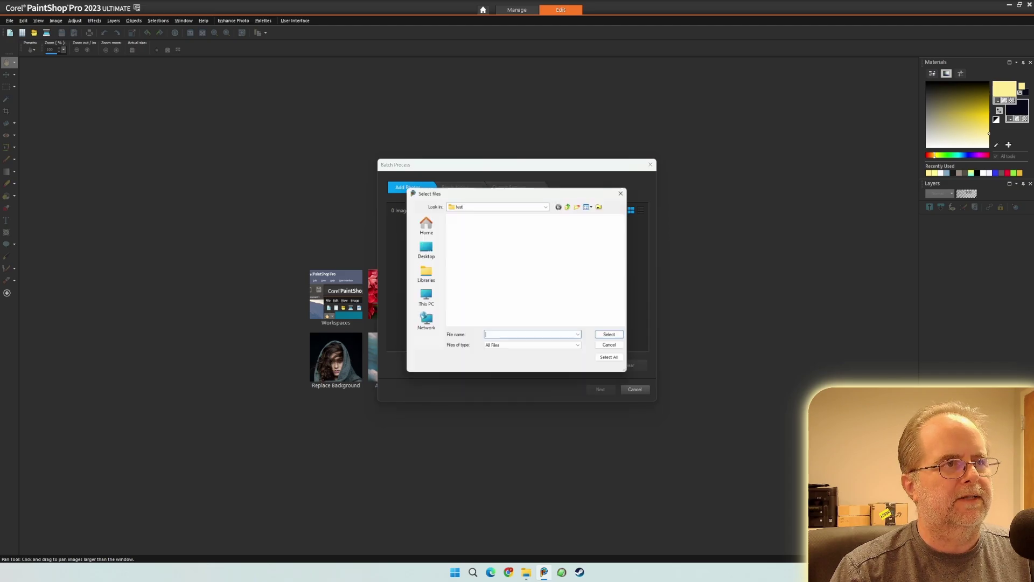
double_click(510, 237)
left_click(484, 227)
key("ctrl+a")
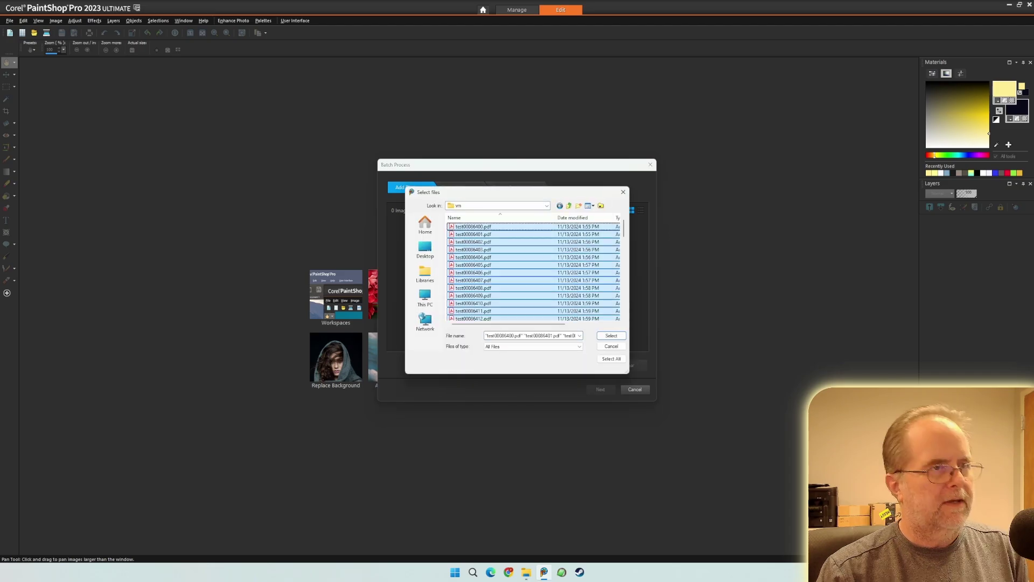
left_click(611, 335)
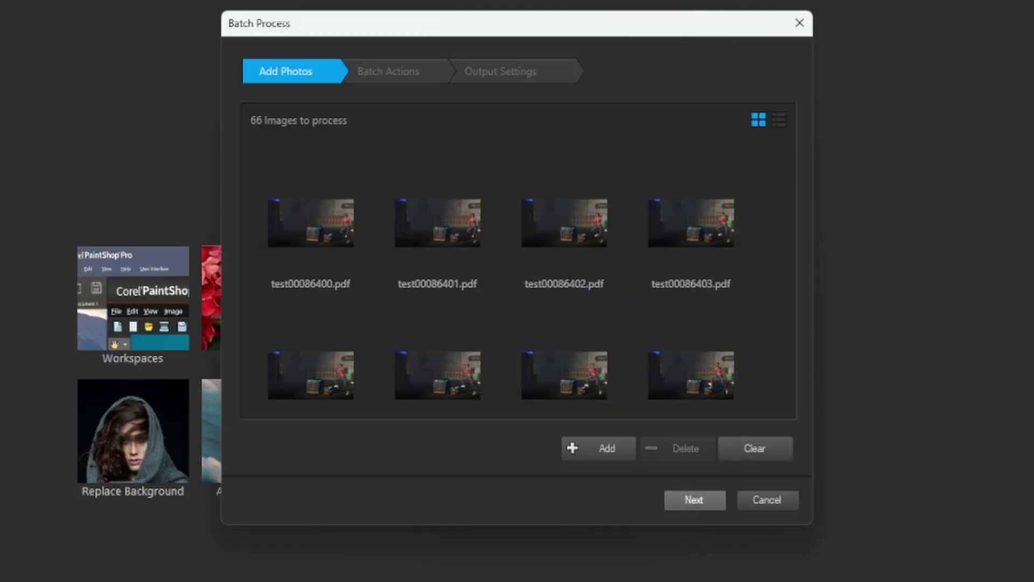
Set the batch destination folder to E:\Renders\test\vm and start converting the files to PNG without any batch actions
left_click(694, 499)
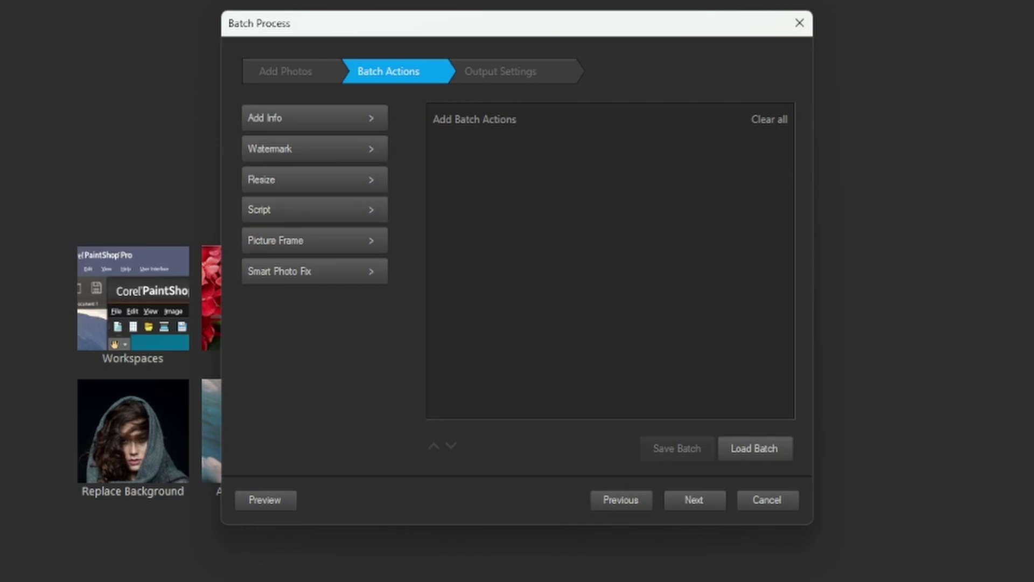
left_click(694, 500)
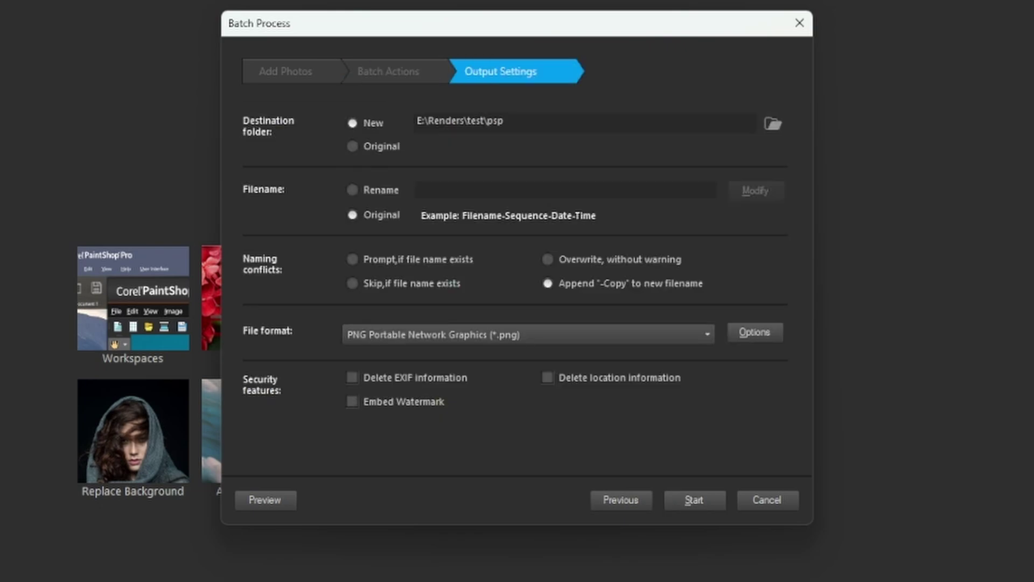
left_click(773, 123)
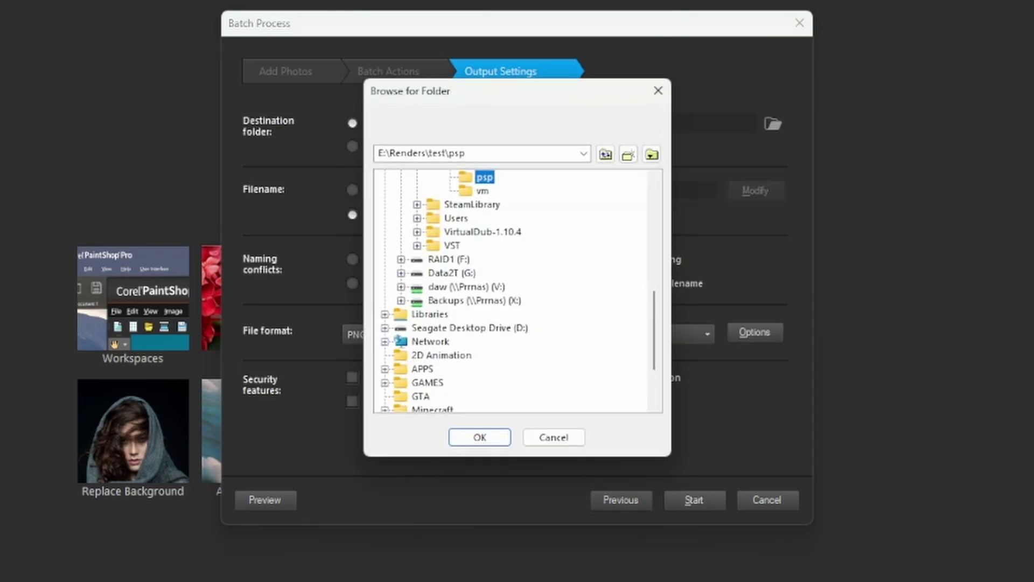
left_click(483, 191)
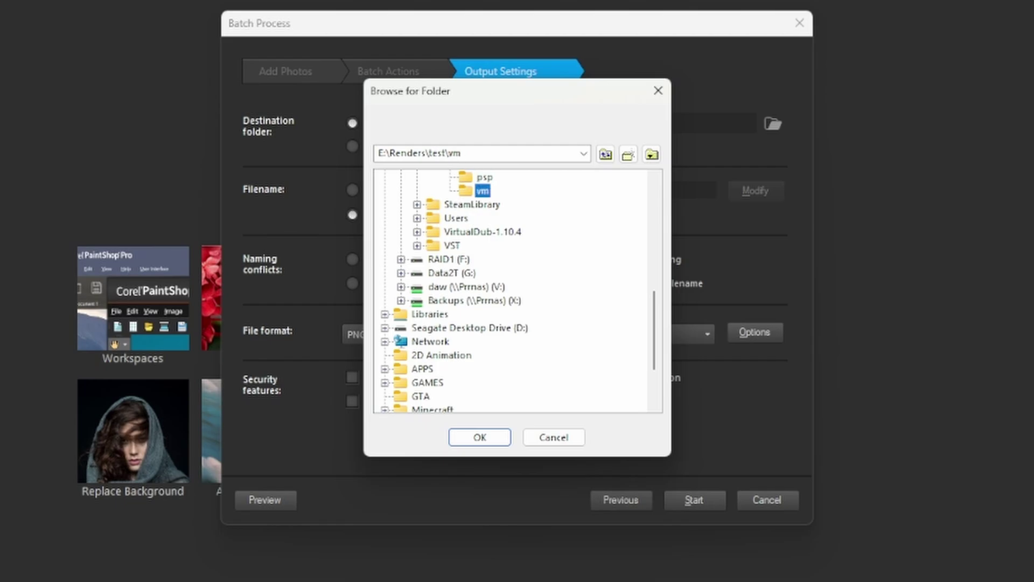
left_click(479, 437)
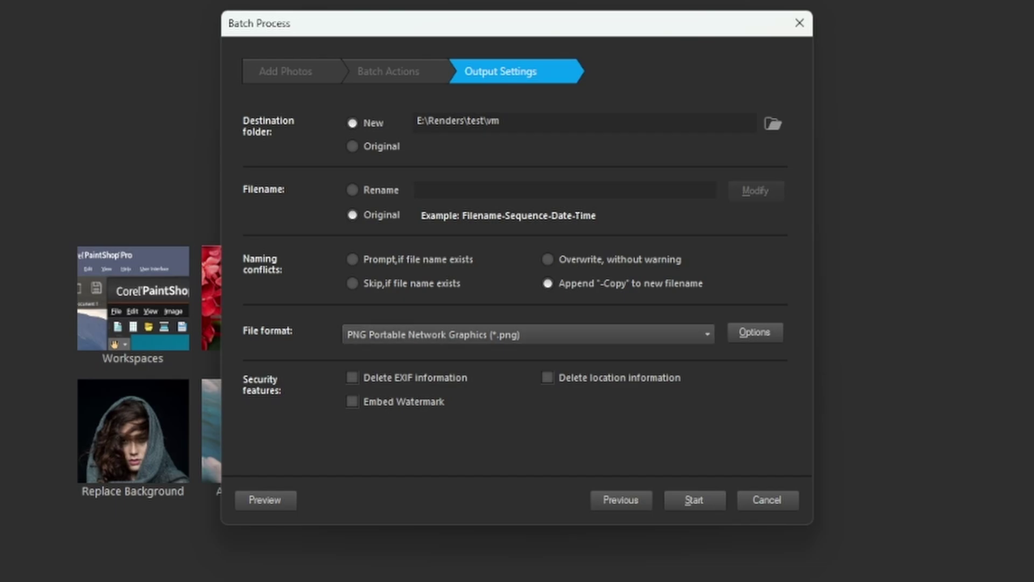
left_click(694, 500)
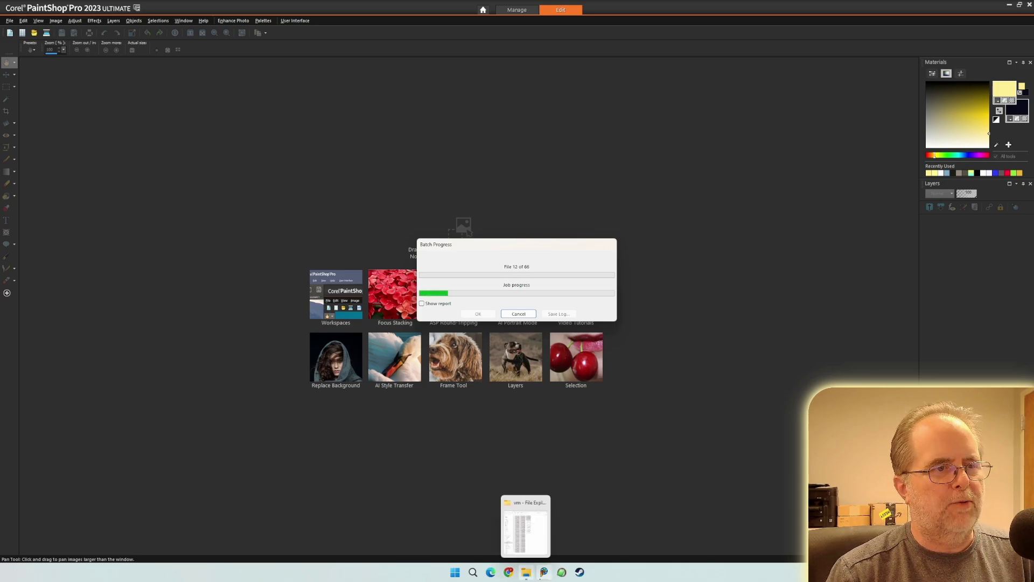
Check the converted PNG files in the vm folder, view test00086436.png in PaintShop Pro, and return to the folder
left_click(526, 571)
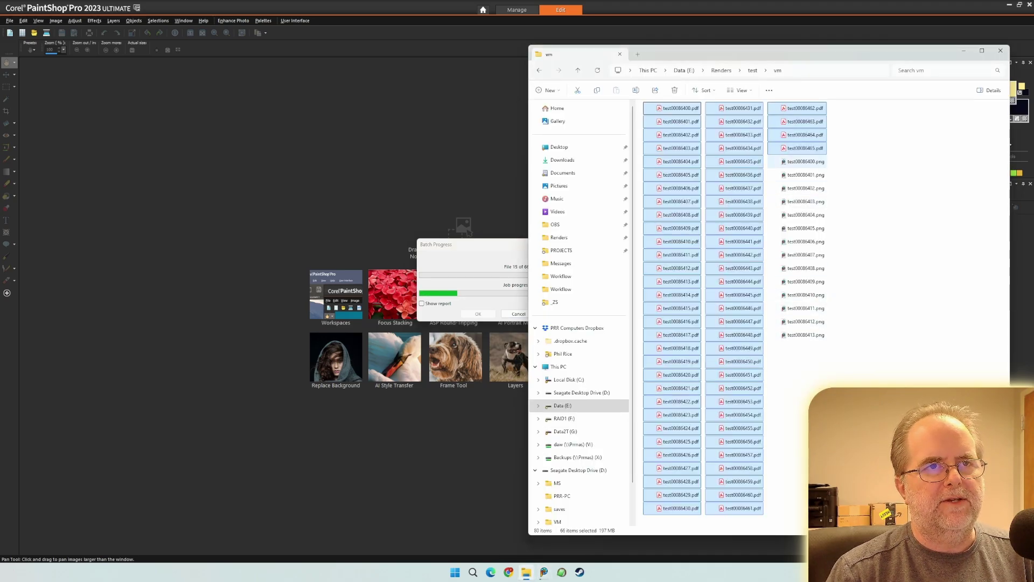
left_click(868, 189)
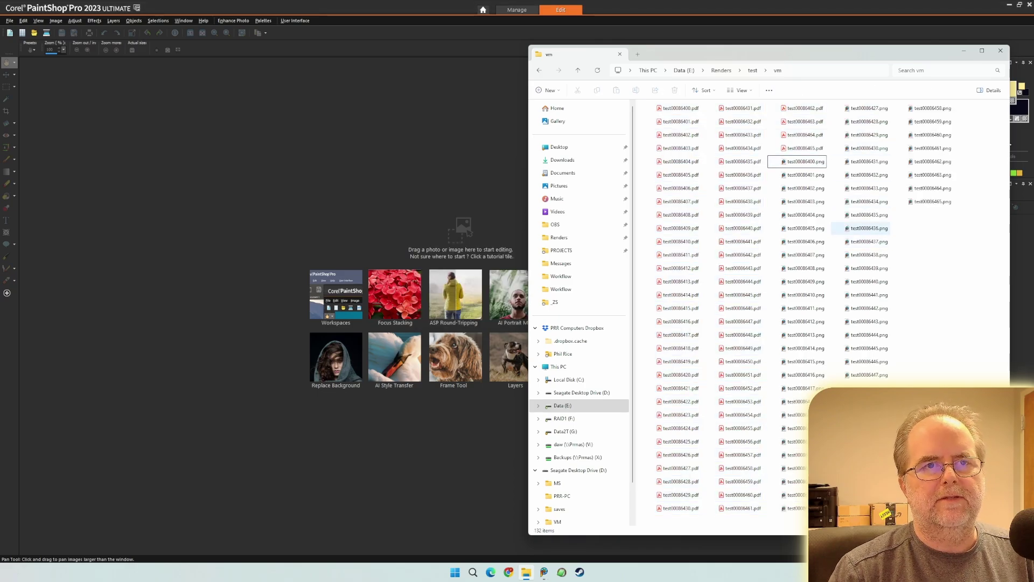
left_click(867, 228)
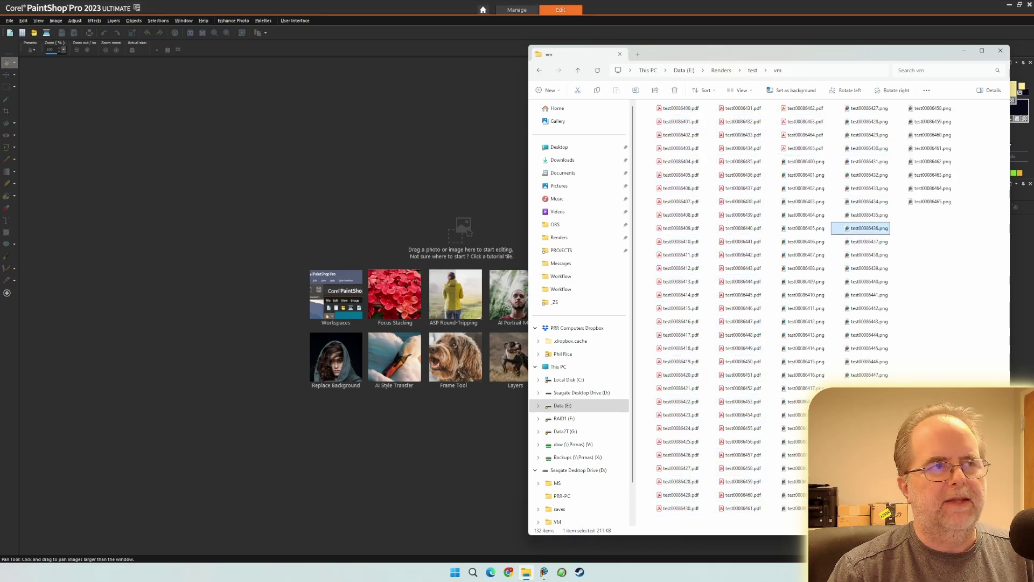
key("Return")
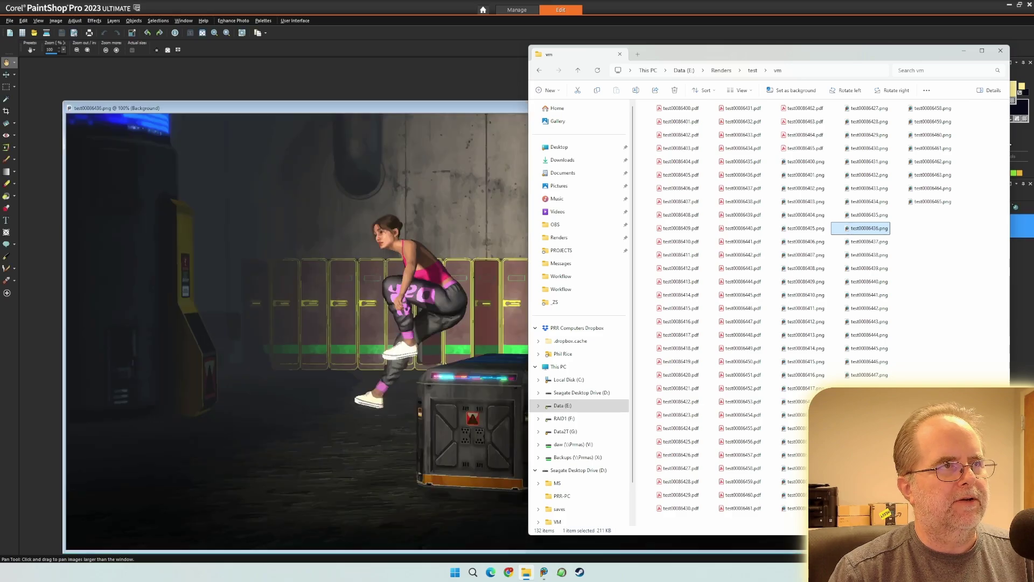
key("alt+Tab")
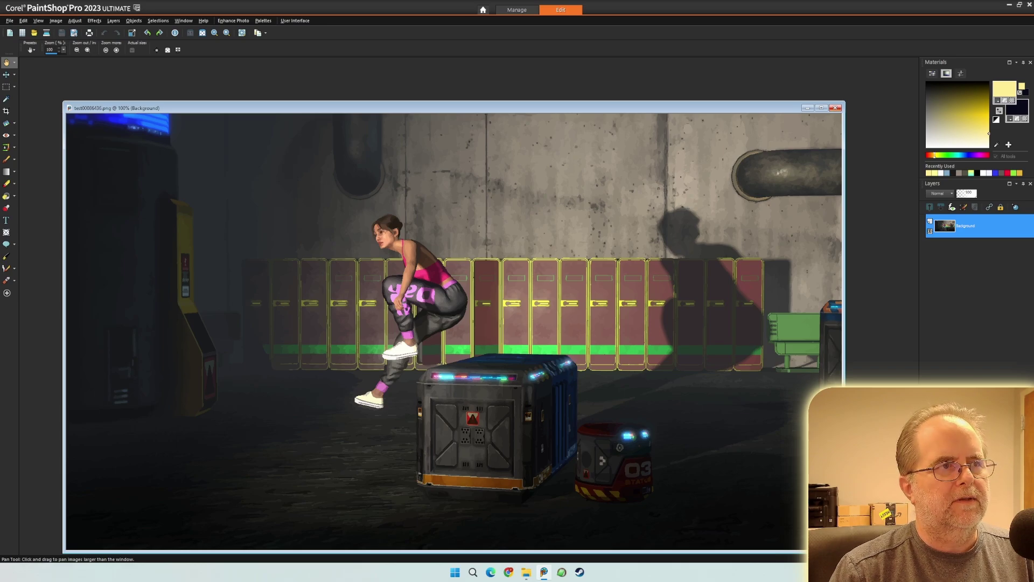
key("ctrl+F4")
key("alt+Tab")
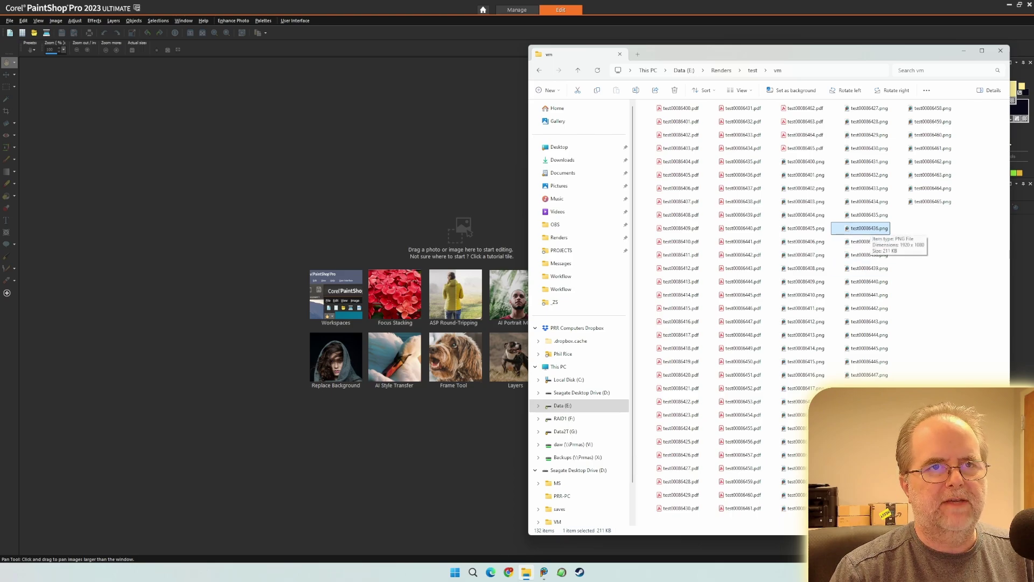
Compare the file size of test00086400.png in the vm and psp folders, and return to the vm folder
left_click(804, 161)
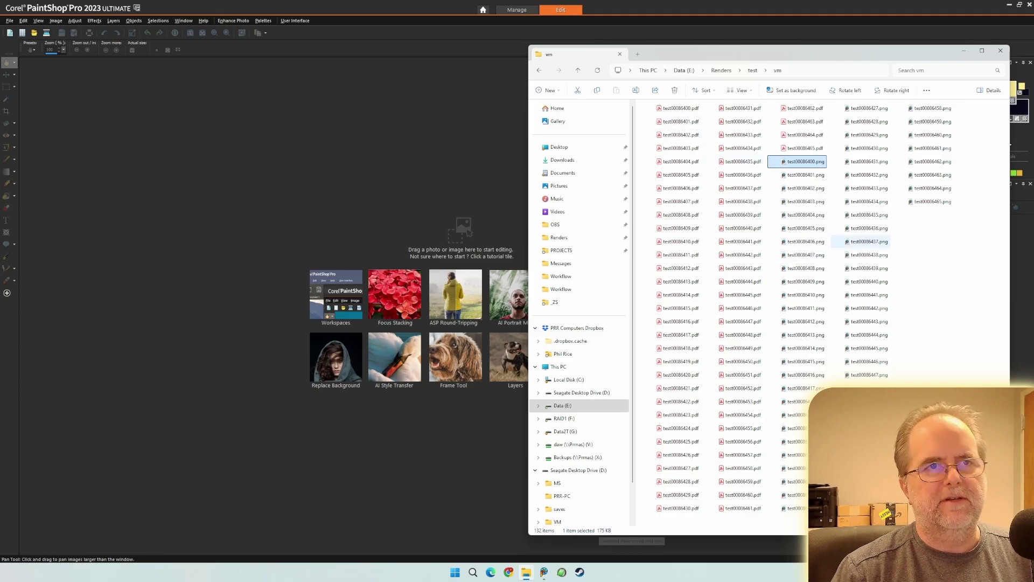
key("alt+Left")
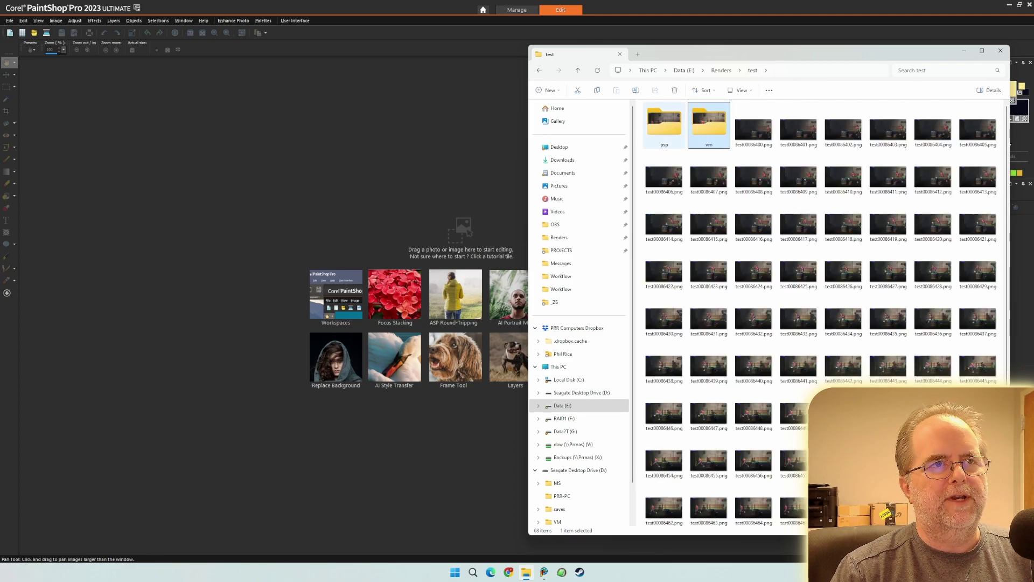
key("Return")
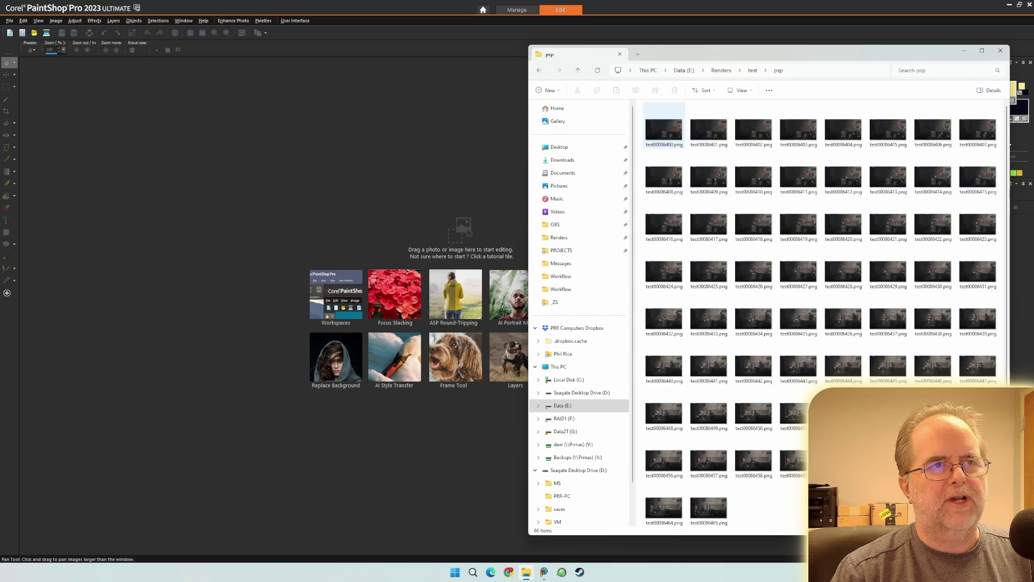
left_click(664, 130)
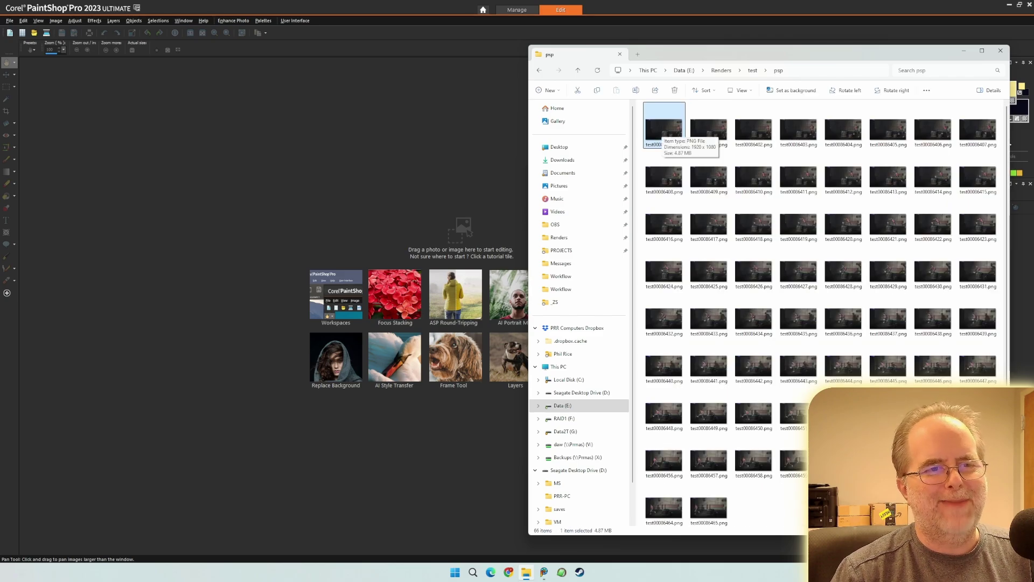
key("BackSpace")
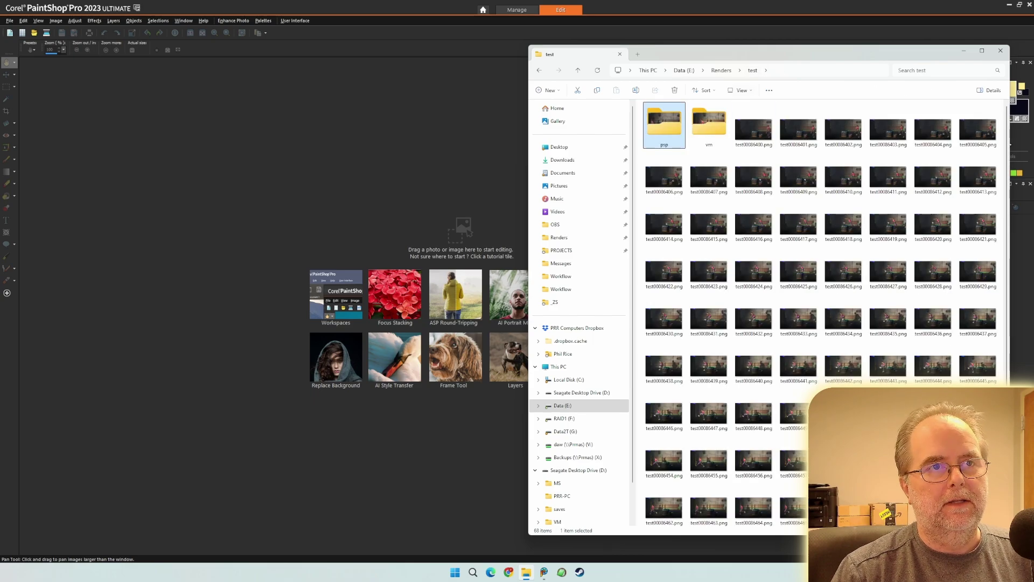
double_click(709, 123)
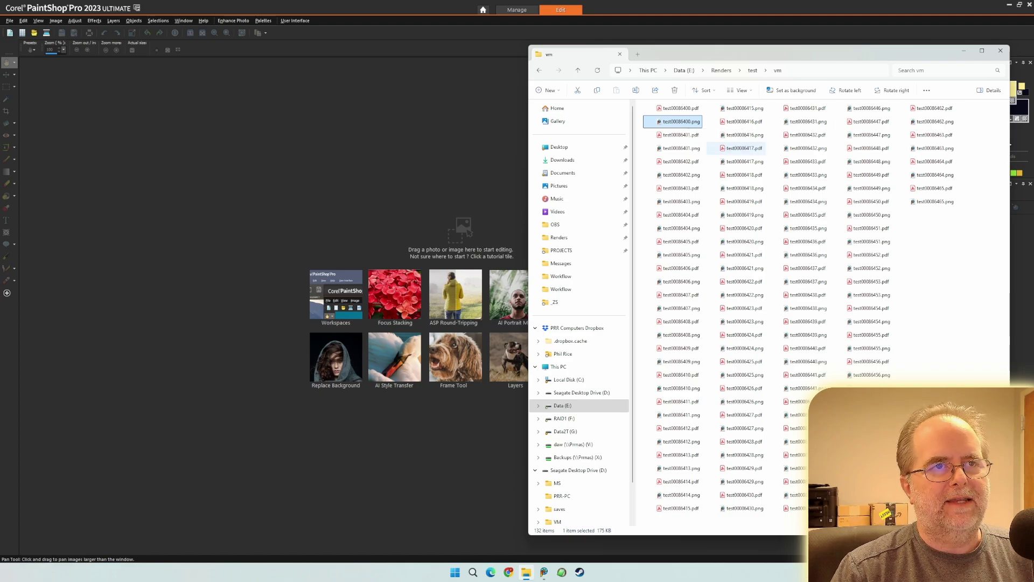
Open test00086435.png in PaintShop Pro, inspect the dancer up close and the frame as a whole, and return to the vm folder
left_click(806, 228)
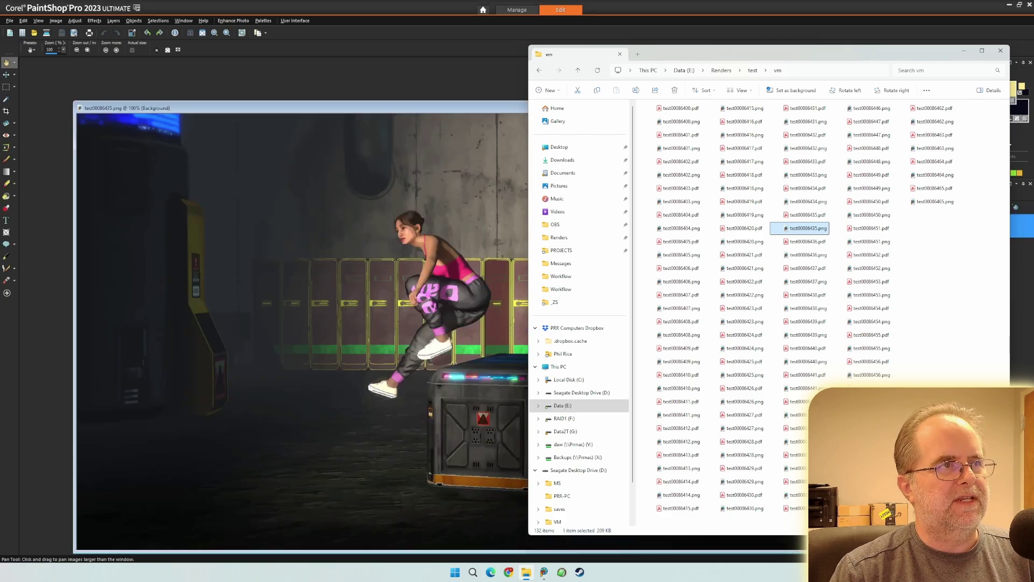
key("alt+Tab")
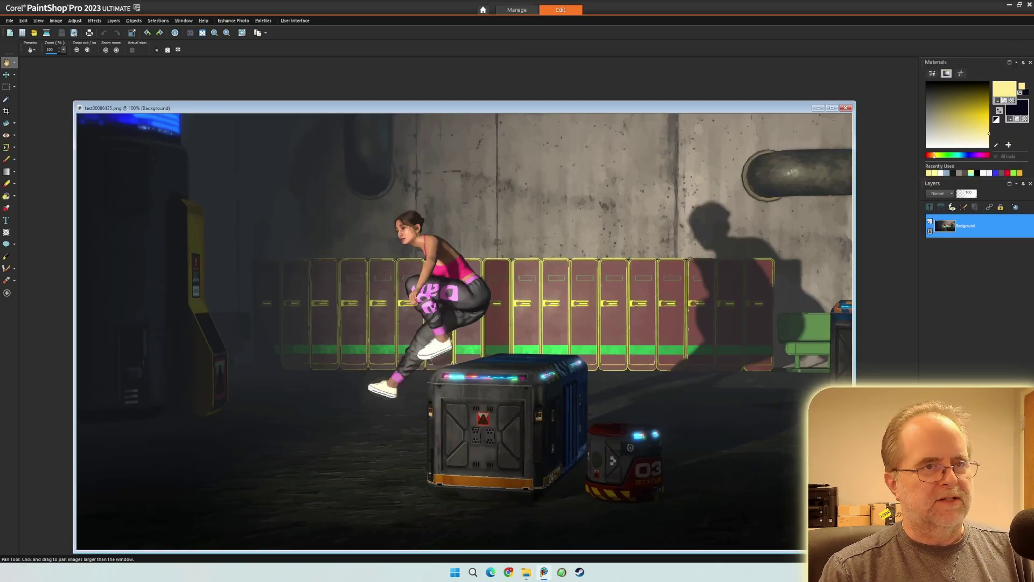
scroll(409, 227, "up", 10)
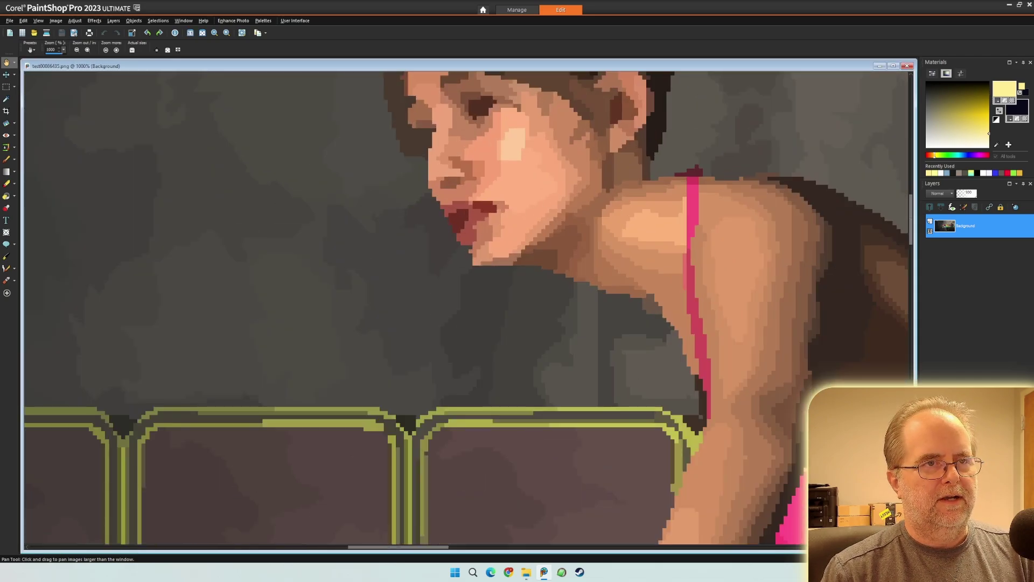
scroll(410, 227, "down", 12)
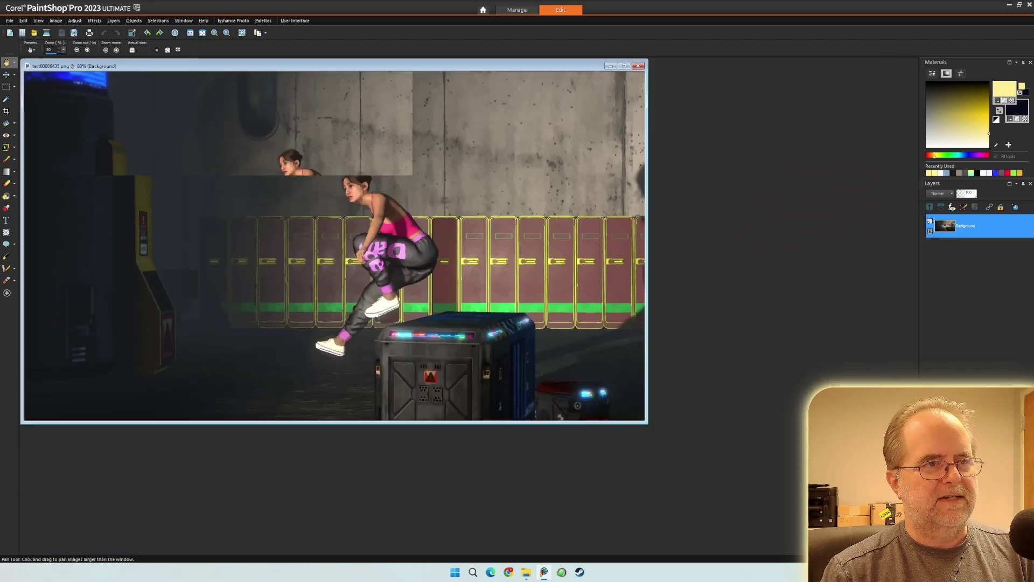
scroll(256, 203, "up", 4)
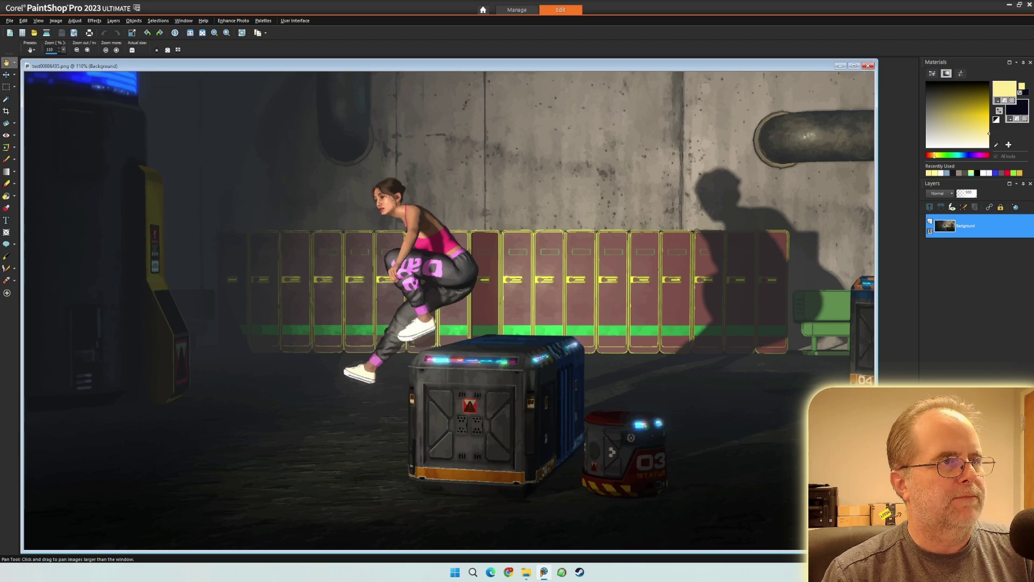
scroll(382, 197, "up", 7)
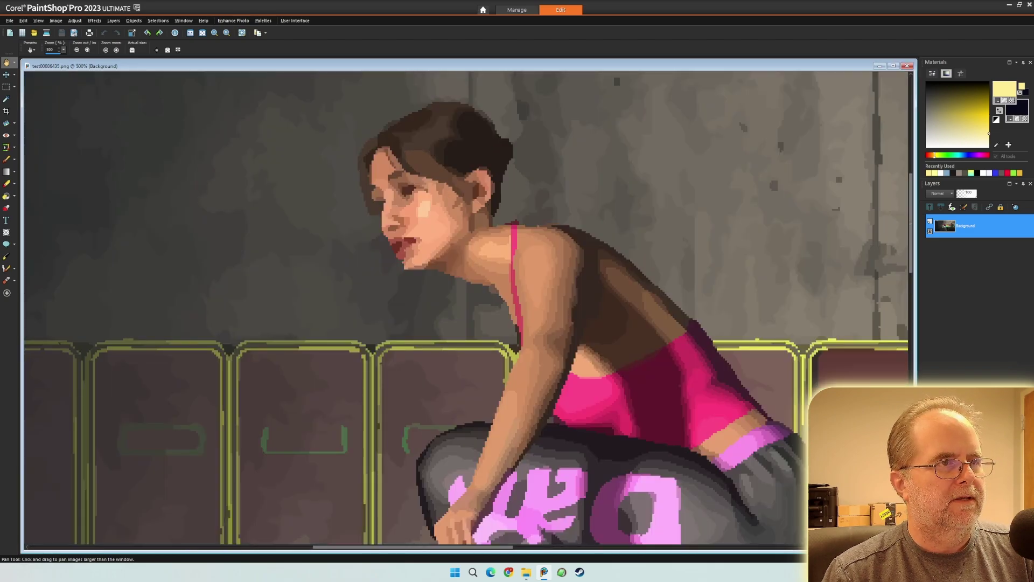
scroll(388, 204, "down", 7)
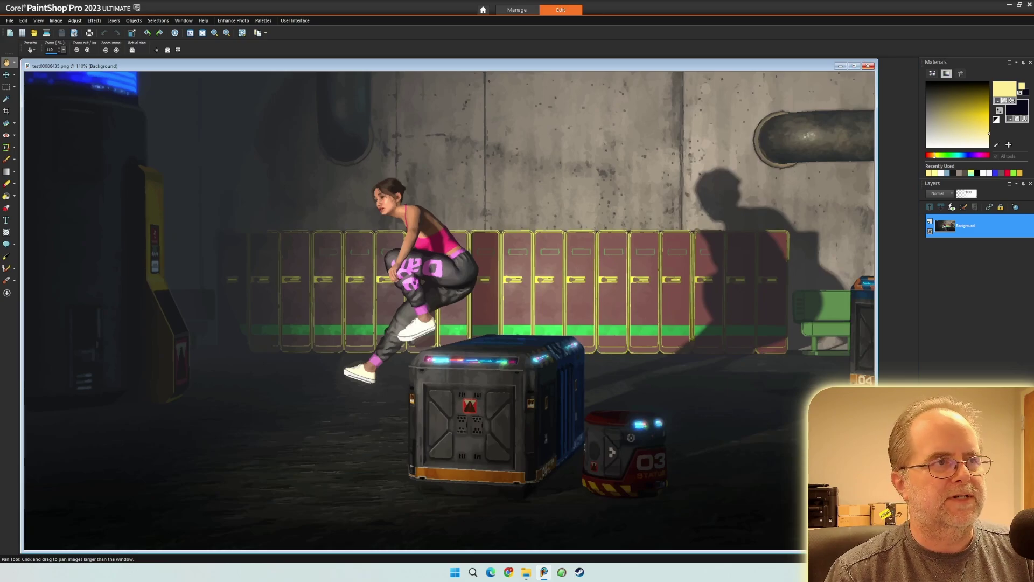
key("ctrl+F4")
left_click(526, 571)
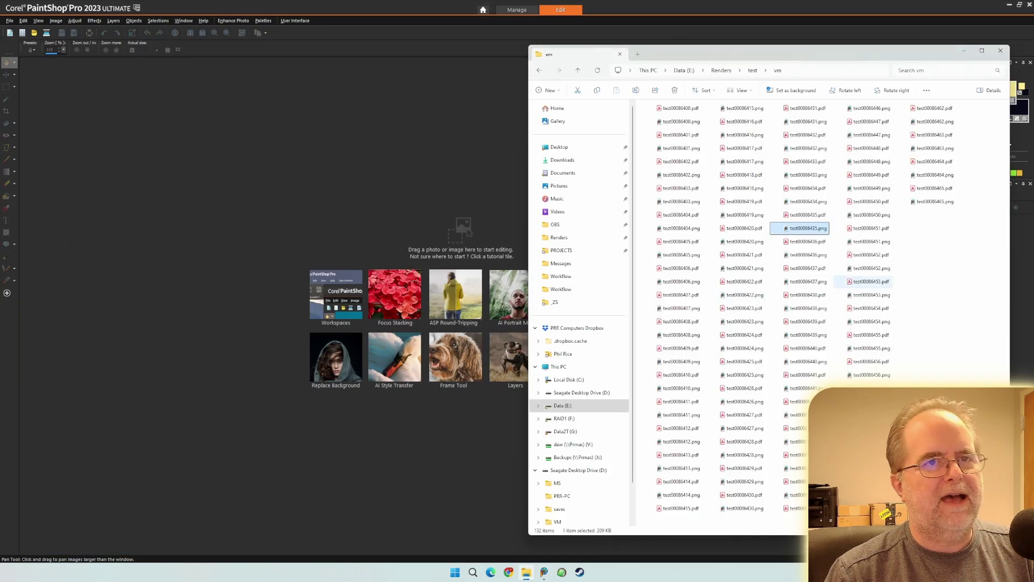
right_click(914, 242)
key("Escape")
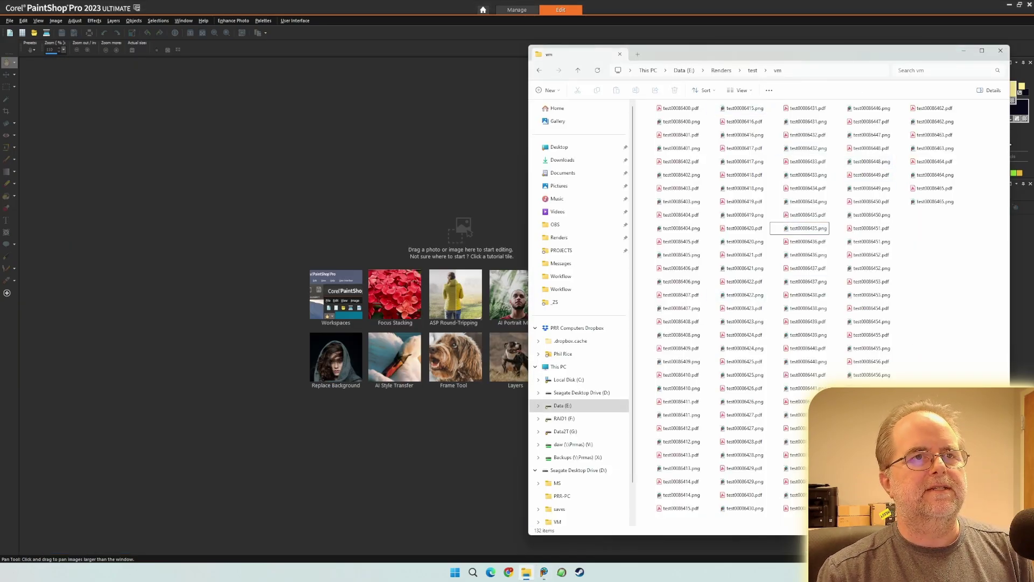
Show the vm folder's files in the Details view, sorted by type
left_click(739, 90)
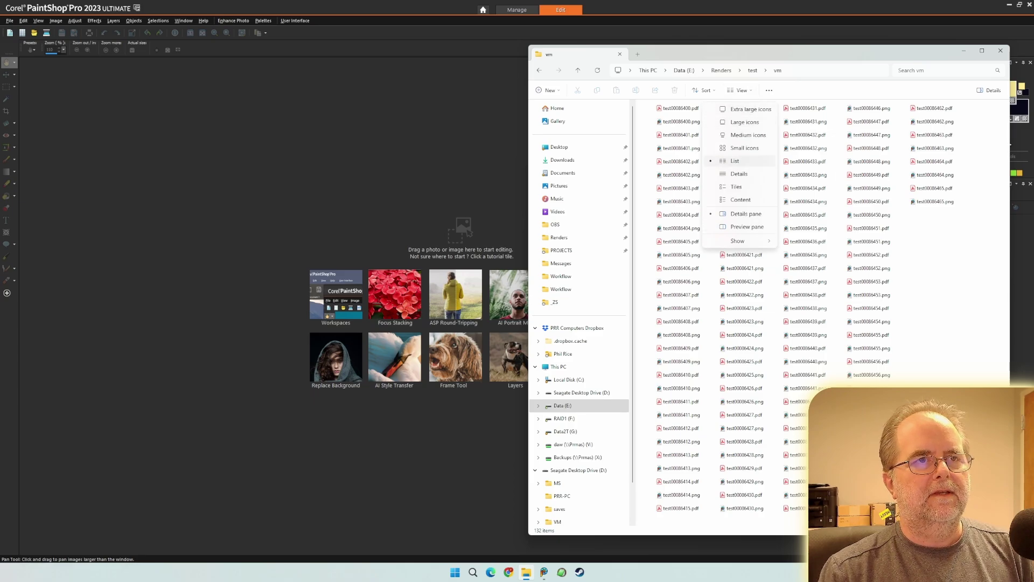
left_click(739, 173)
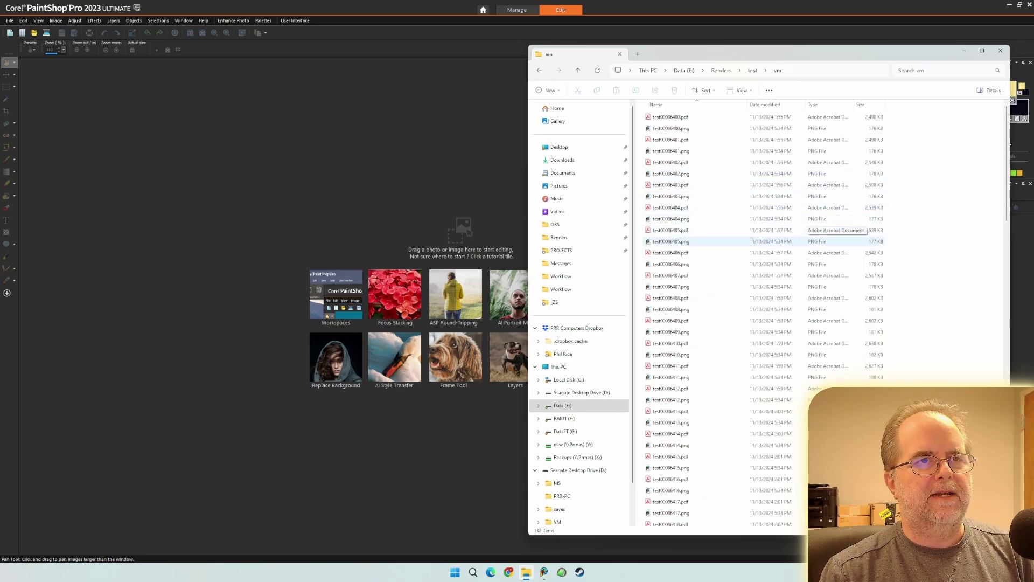
left_click(827, 105)
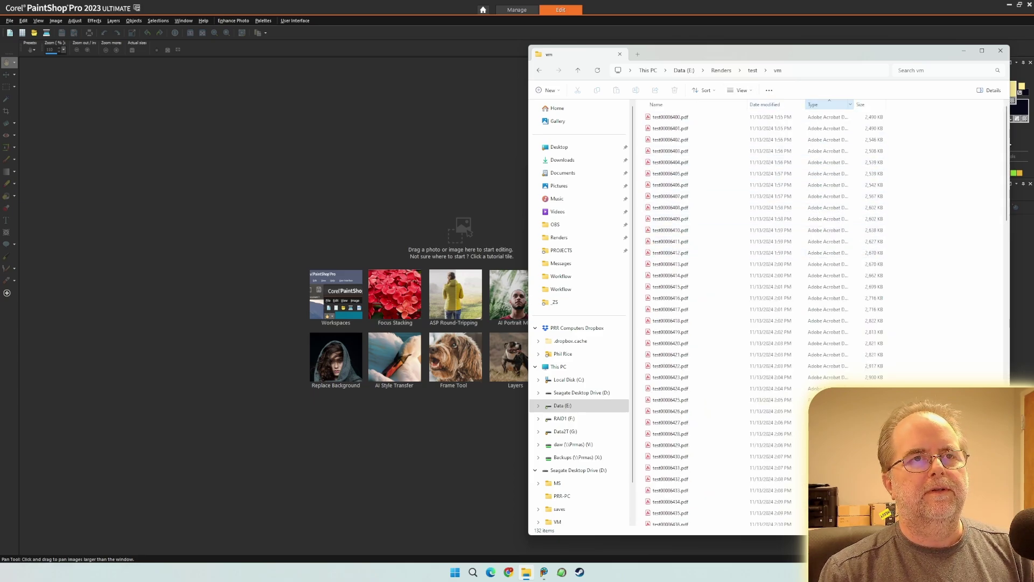
Create two new subfolders named pdf and png inside the vm folder
right_click(921, 180)
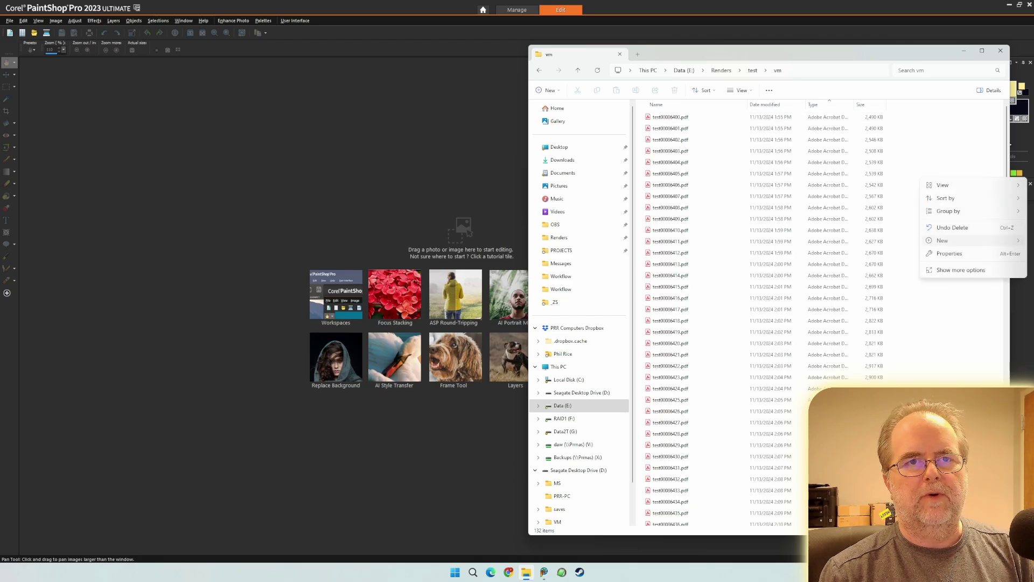
mouse_move(942, 240)
left_click(838, 242)
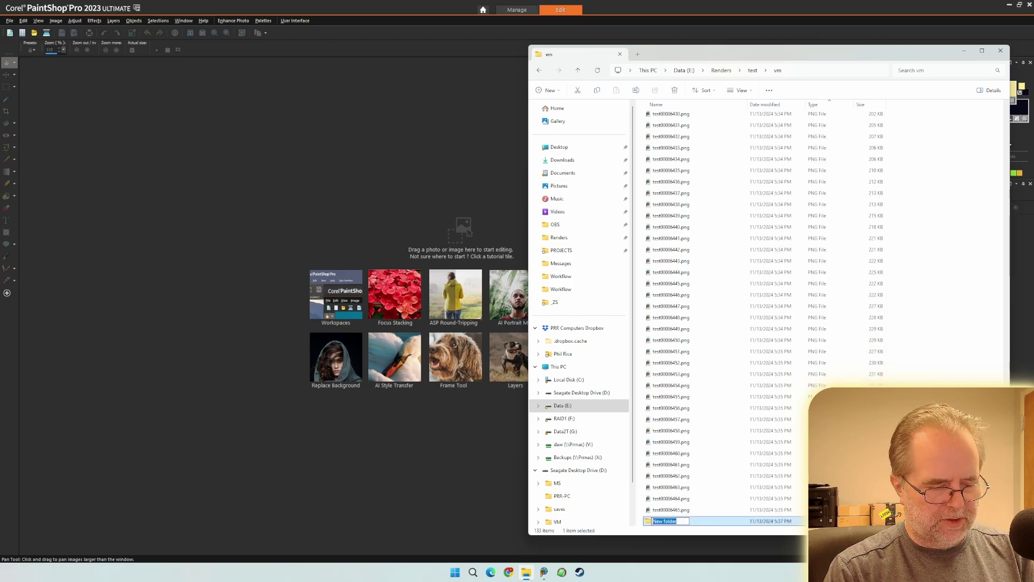
type("pdf")
key("Return")
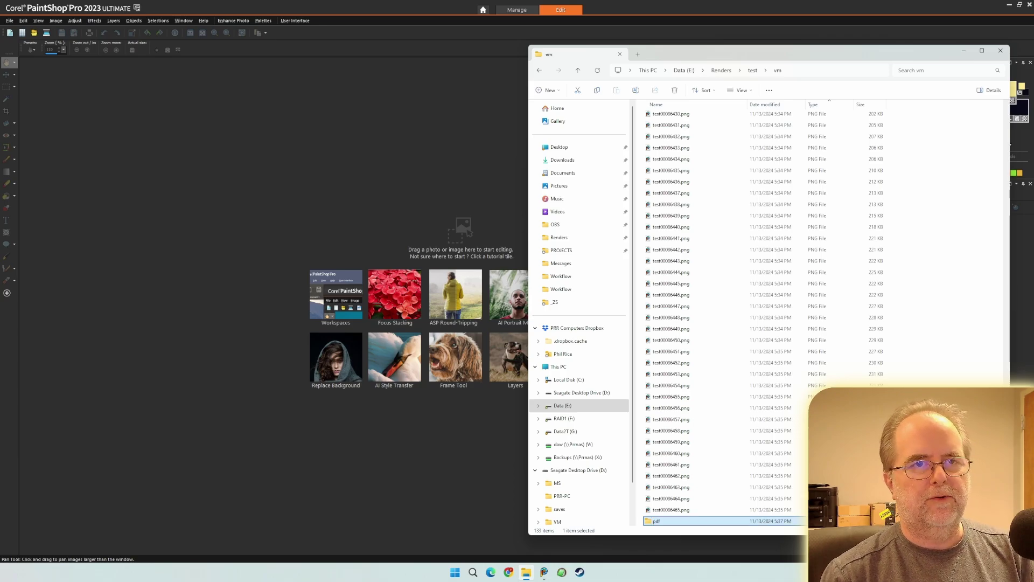
right_click(915, 256)
mouse_move(937, 317)
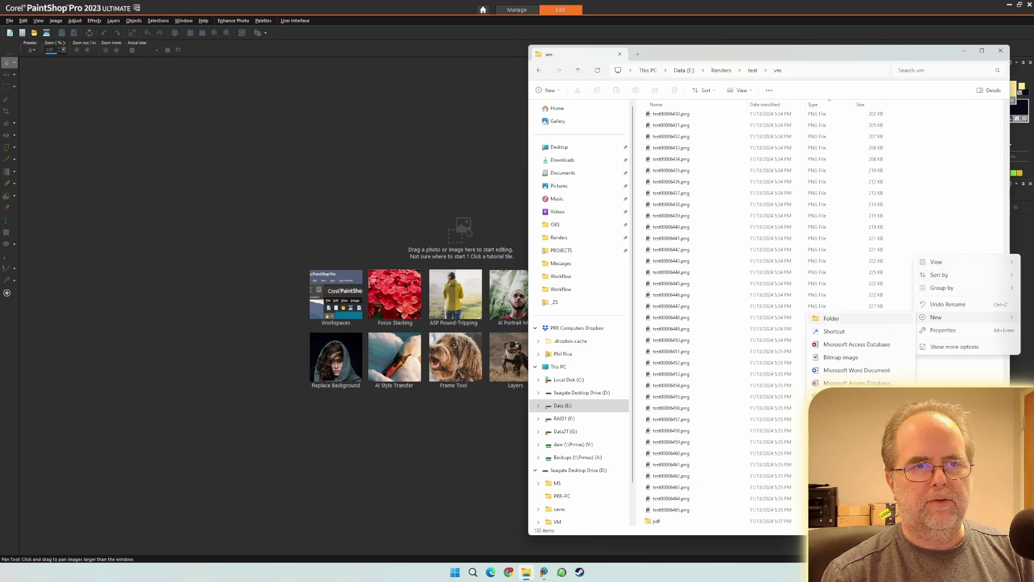
left_click(832, 318)
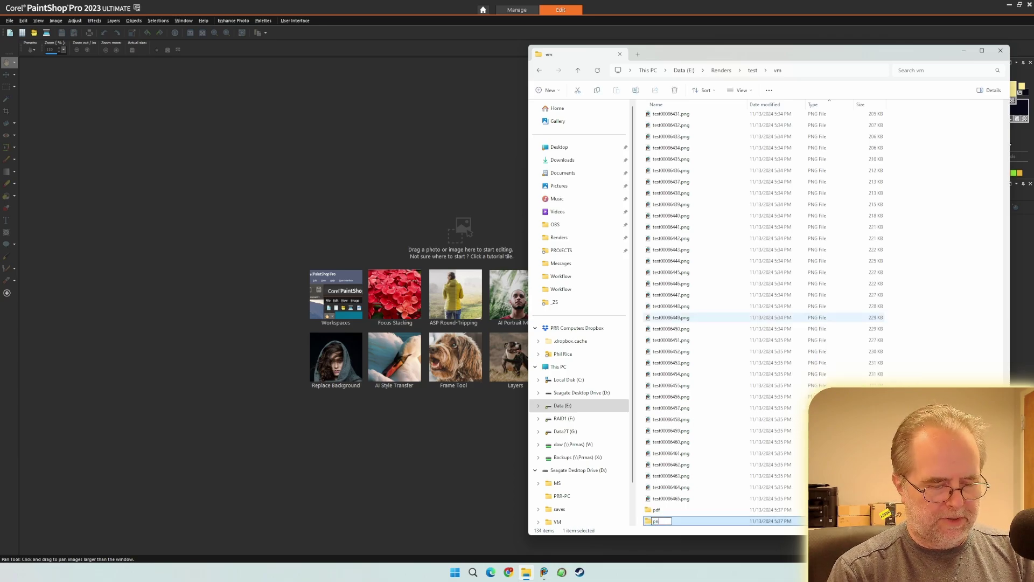
Move all the PNG files in the vm folder into the png subfolder
left_click(700, 498)
scroll(701, 421, "up", 5)
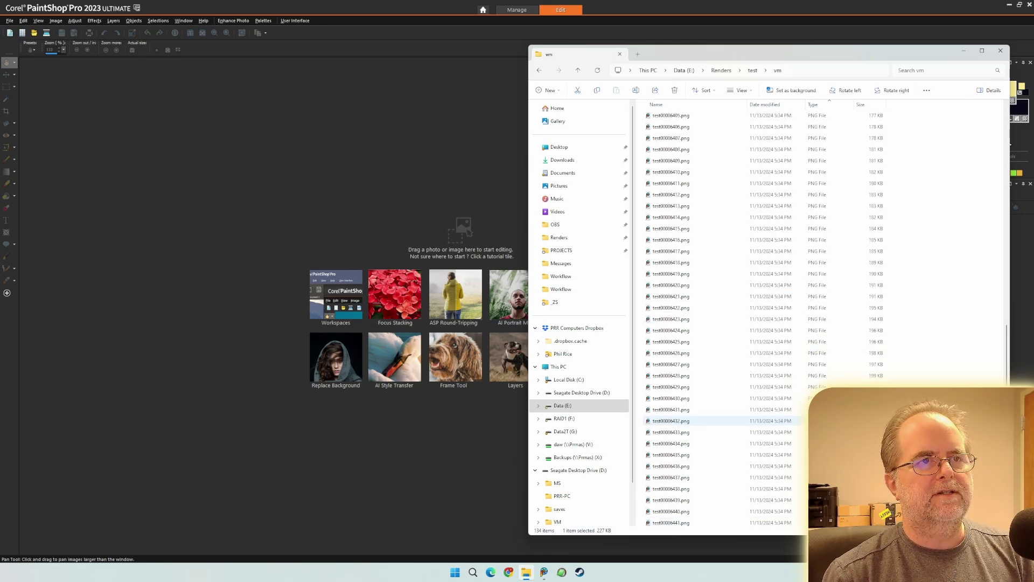
scroll(700, 296, "up", 5)
left_click(700, 113, "shift")
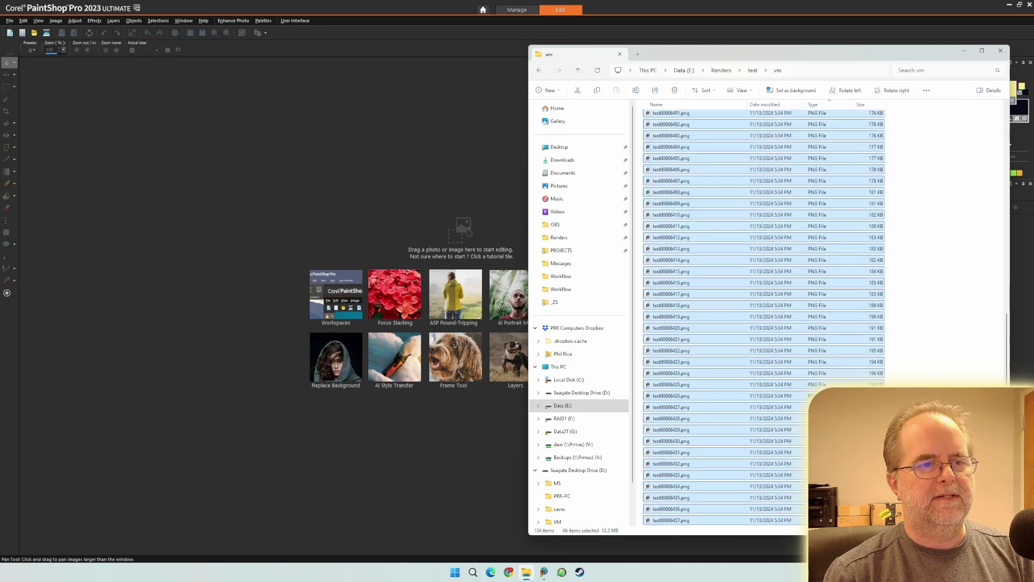
scroll(725, 296, "down", 10)
left_click_drag(671, 499, 657, 521)
Move all the PDF files, test00086400.pdf through test00086465.pdf, into the pdf subfolder
scroll(700, 196, "up", 10)
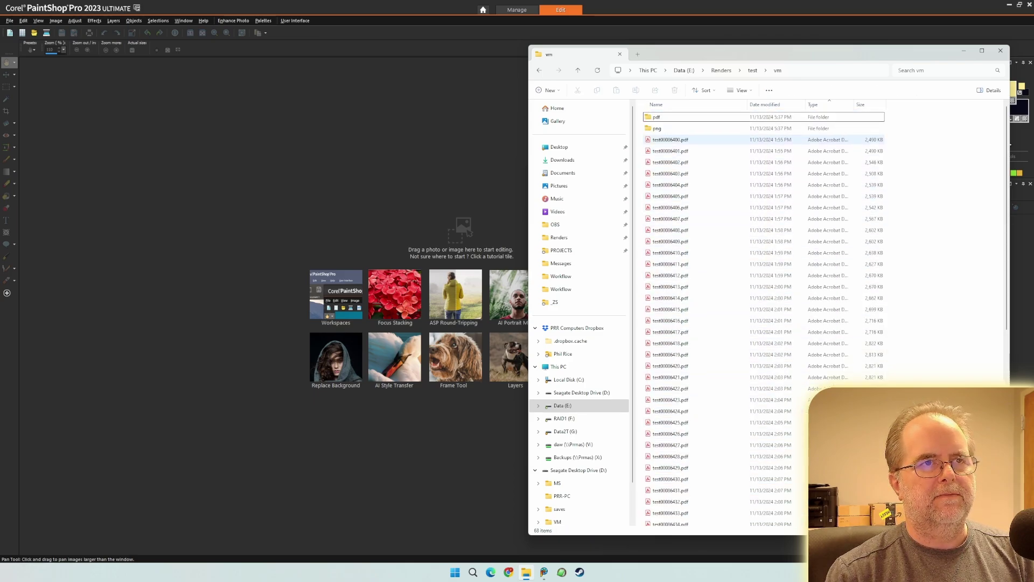
left_click(695, 139)
scroll(716, 321, "down", 10)
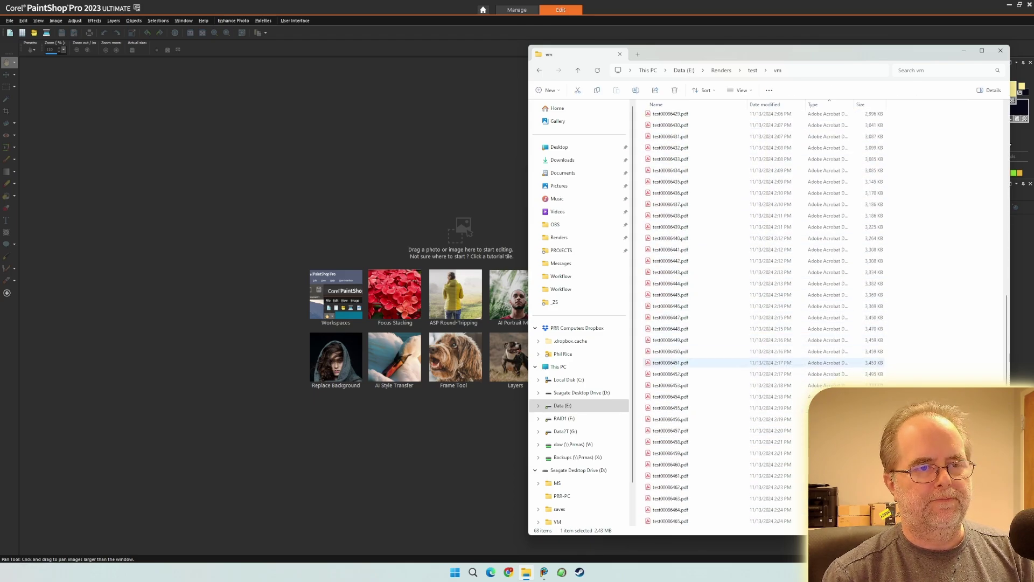
left_click(671, 521, "shift")
left_click_drag(671, 521, 656, 117)
Review the original frames in the test folder and the frames in its psp subfolder, and return to test
key("alt+Up")
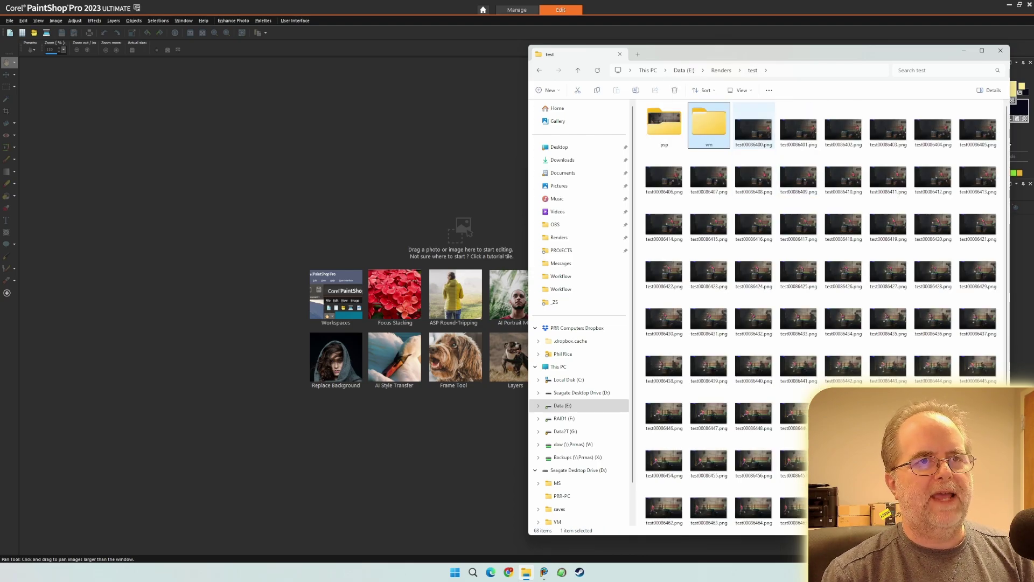
left_click(754, 127)
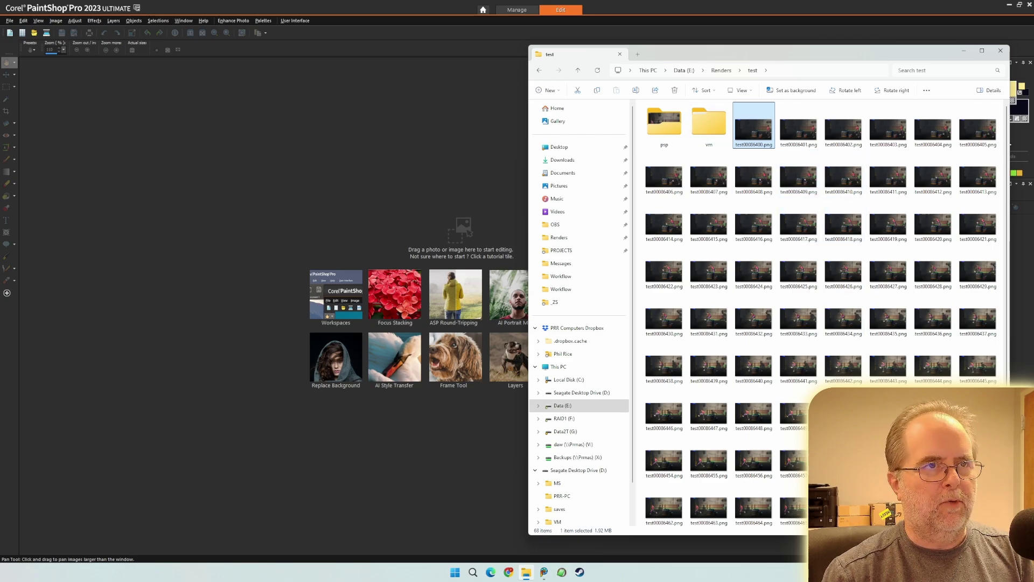
double_click(665, 123)
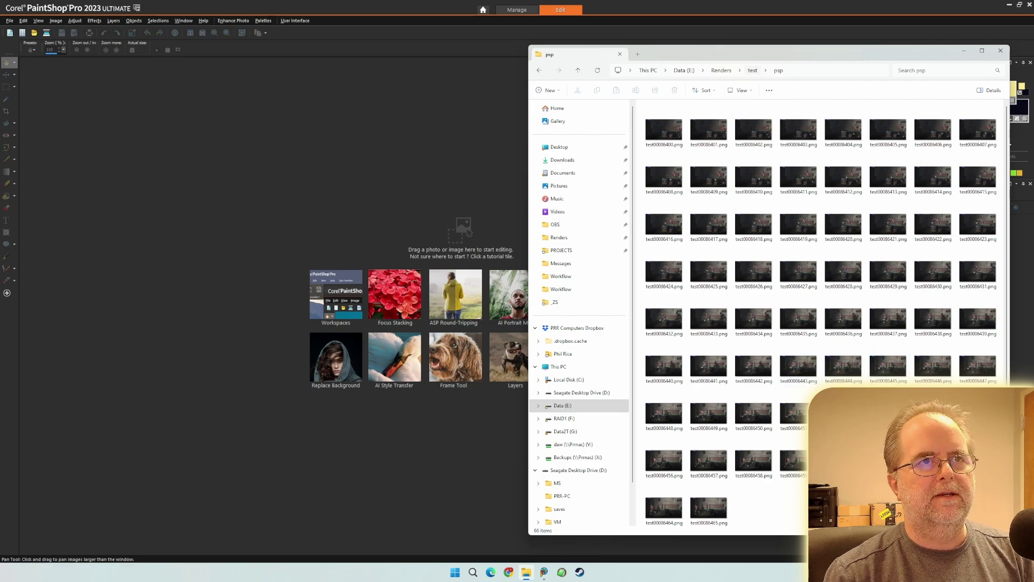
key("BackSpace")
Check the contents of the vm folder's pdf subfolder and open its png subfolder
double_click(709, 126)
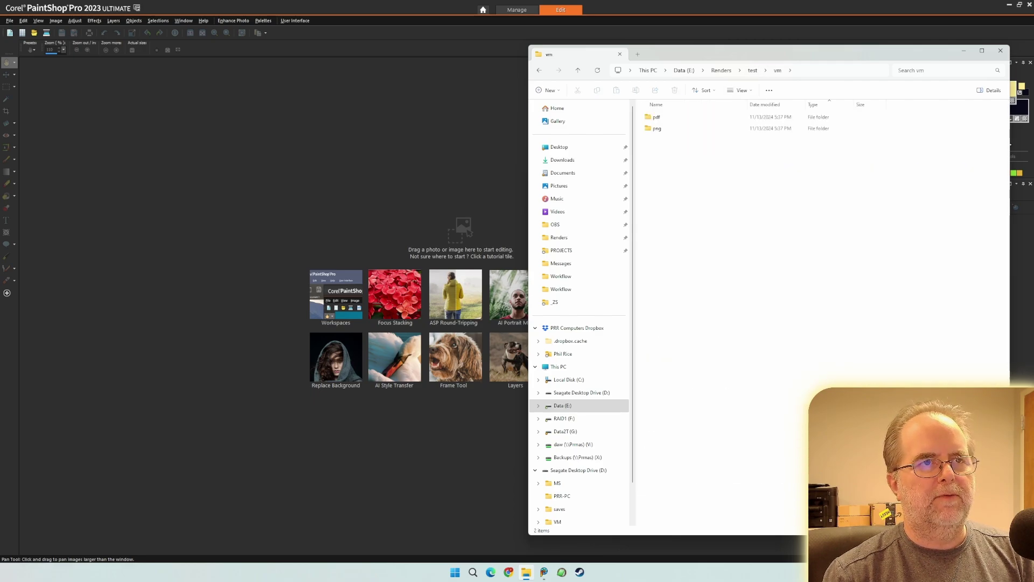
double_click(656, 117)
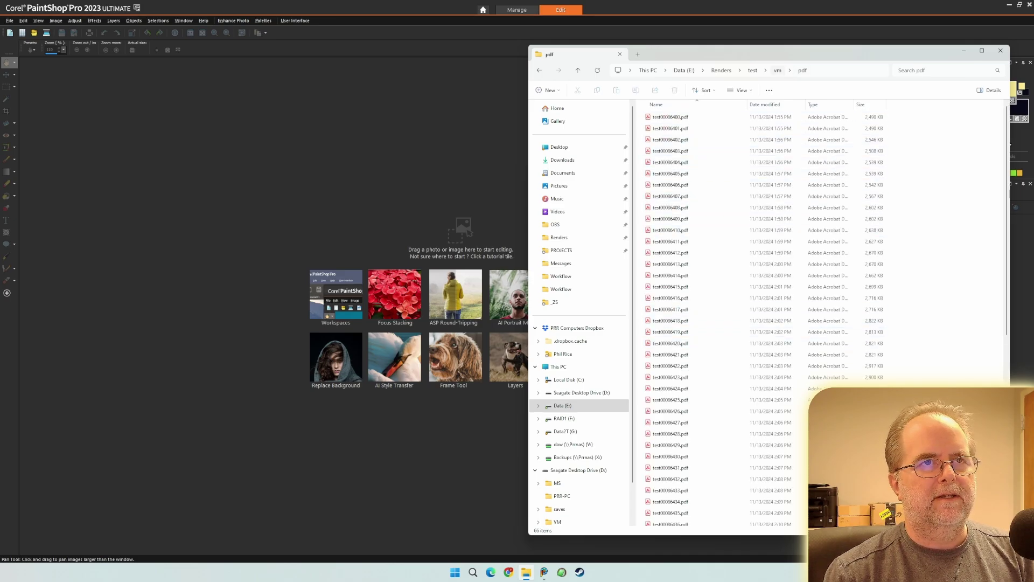
key("BackSpace")
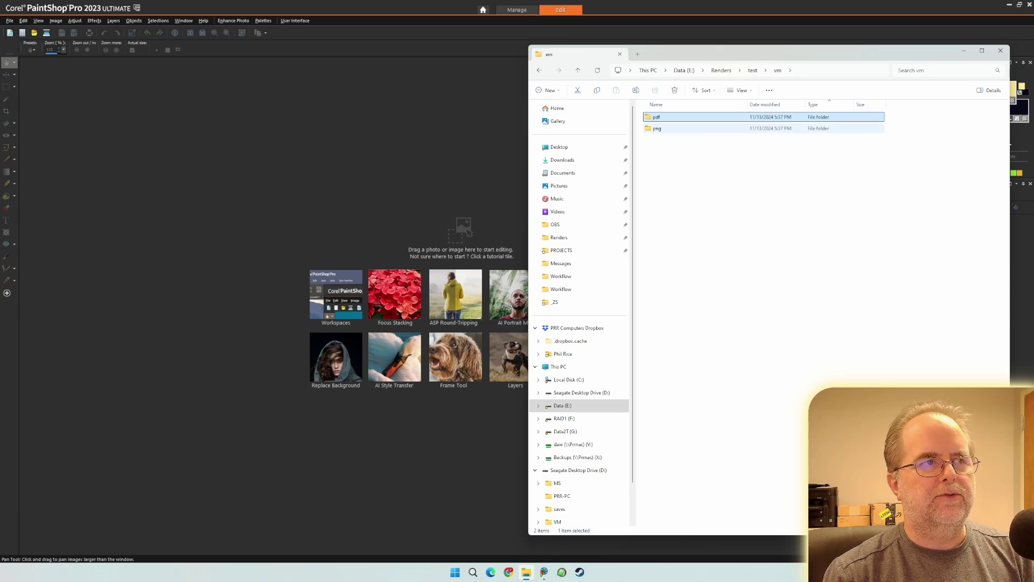
double_click(657, 128)
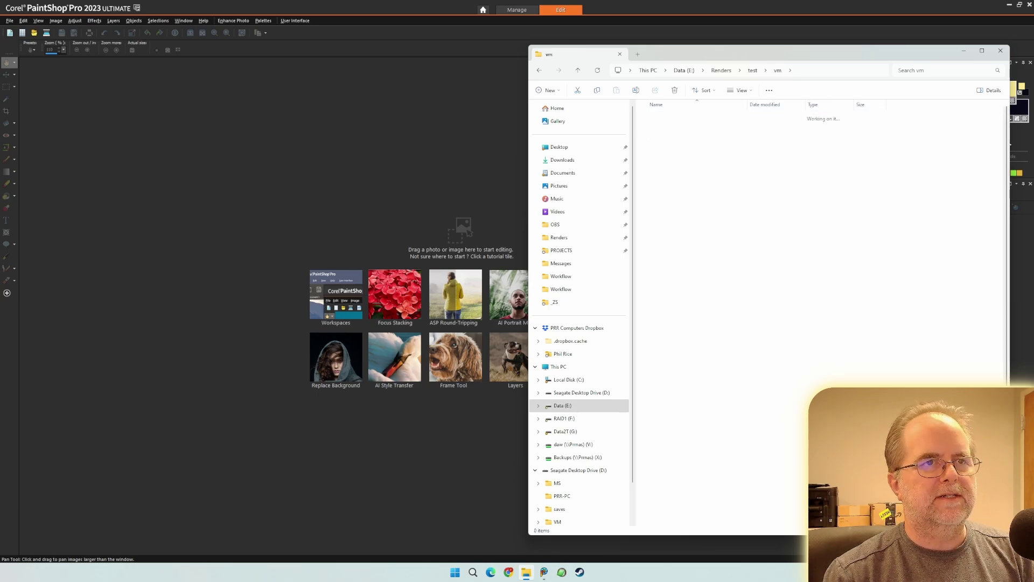